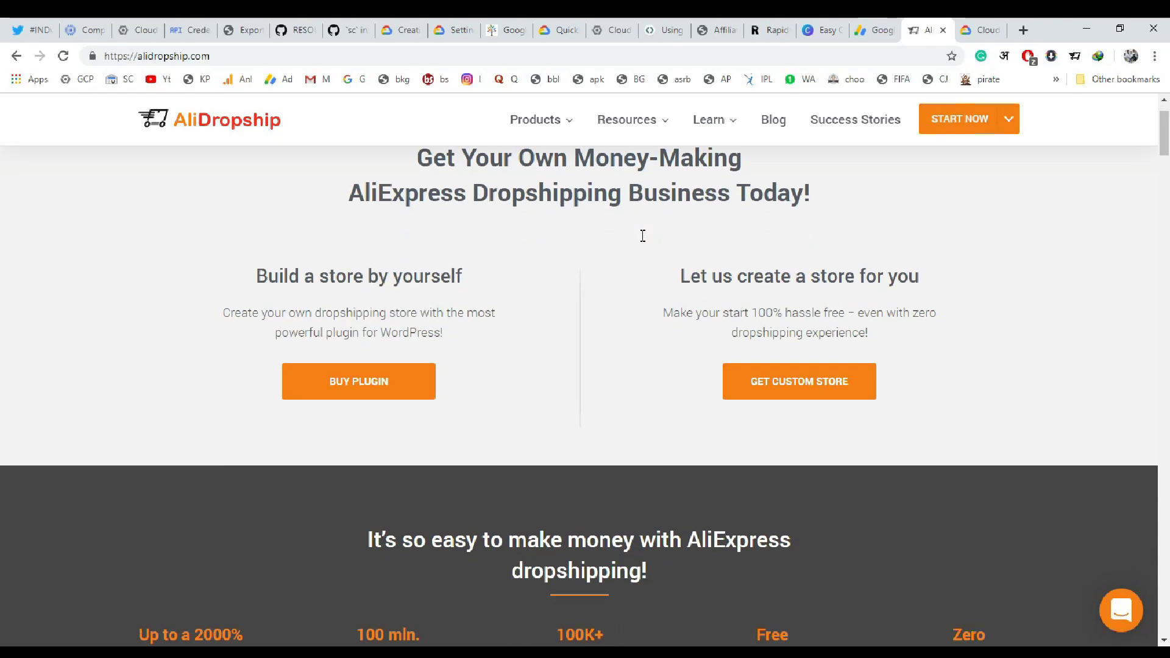
scroll(547, 313, down, 15)
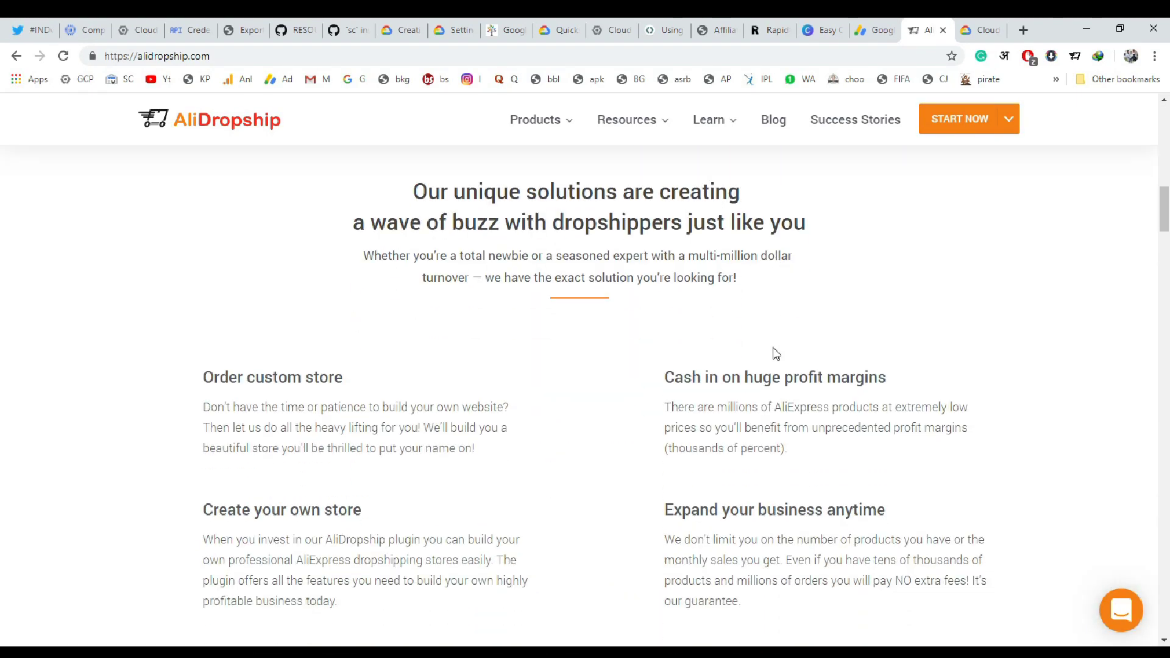
Scroll through the AliDropship homepage and the WordPress plugin page's feature list.
scroll(876, 353, up, 15)
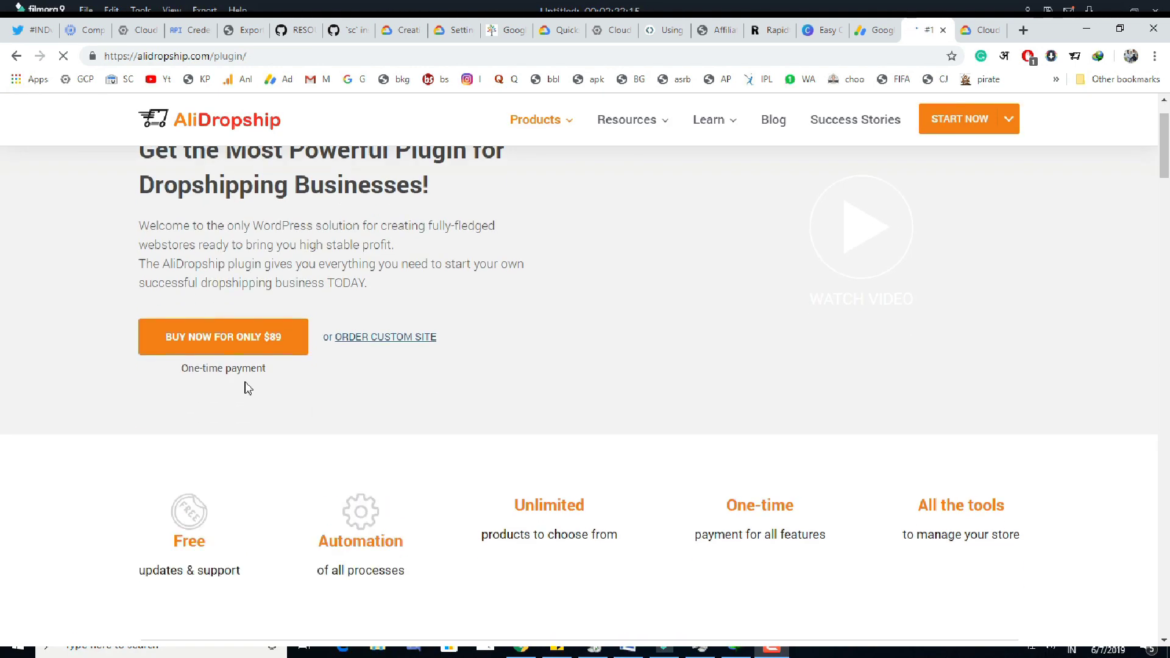
scroll(248, 388, down, 1)
scroll(287, 376, down, 8)
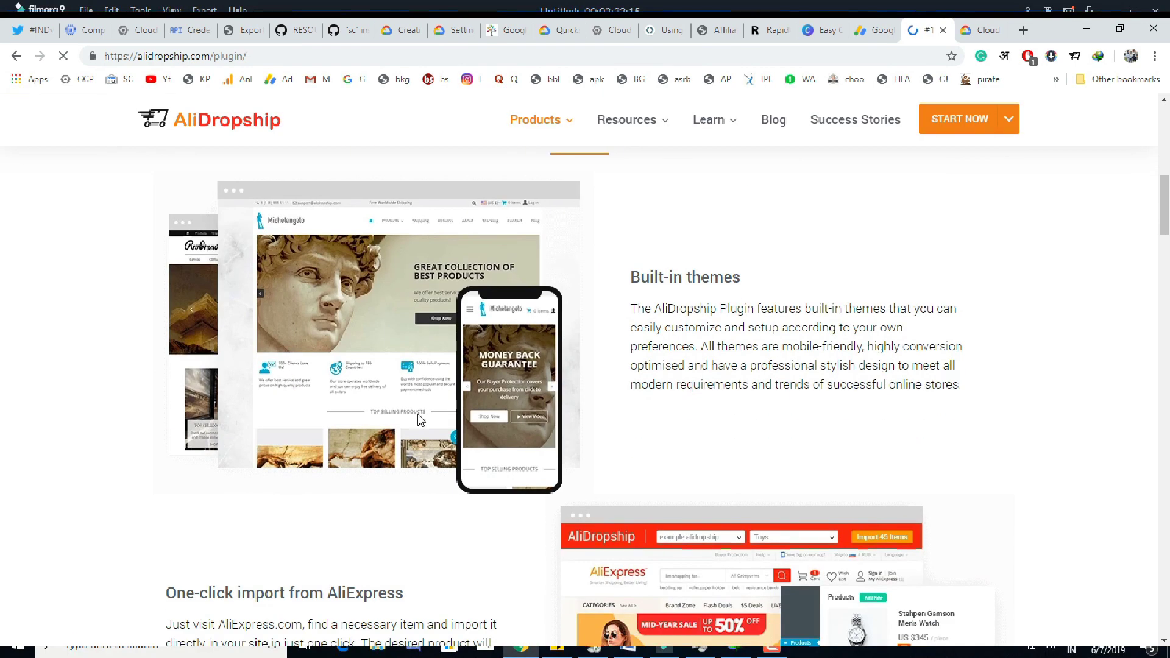
scroll(535, 406, up, 9)
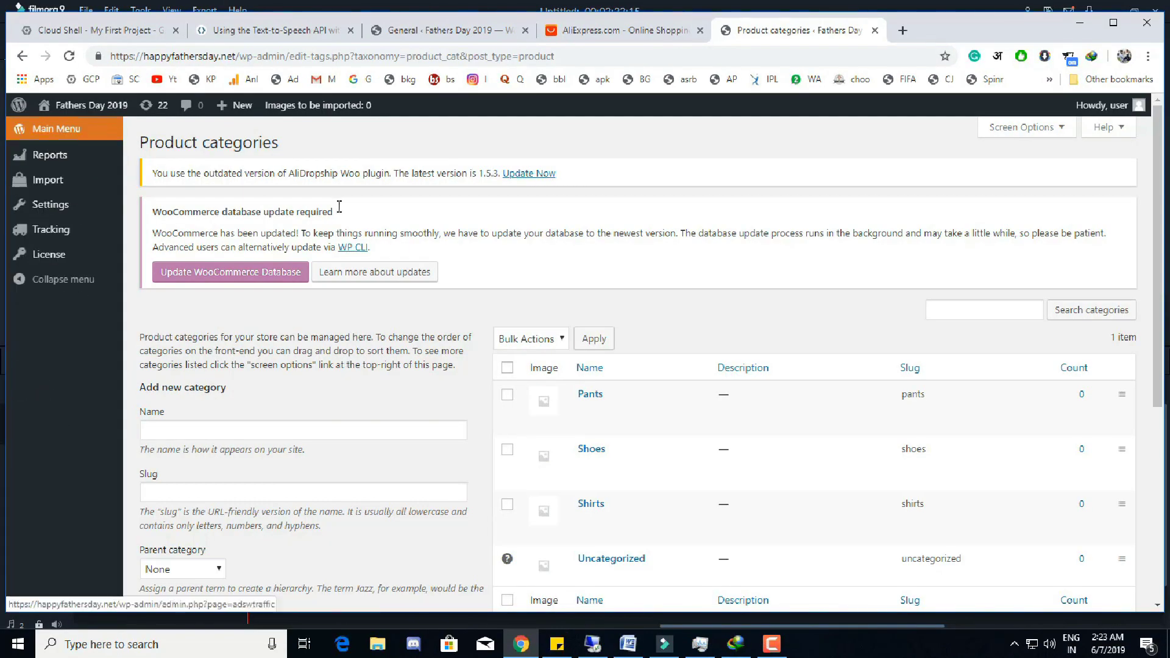
Open AliDropship Woo's Import Products catalogue and scroll down the product list.
click(92, 129)
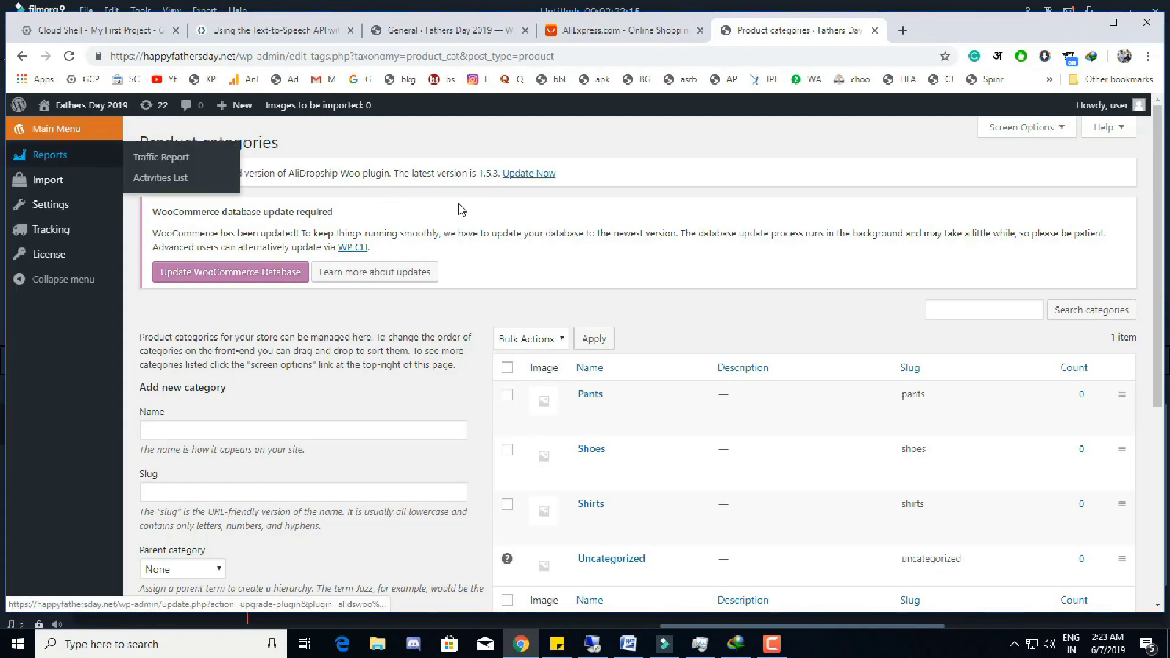
click(64, 187)
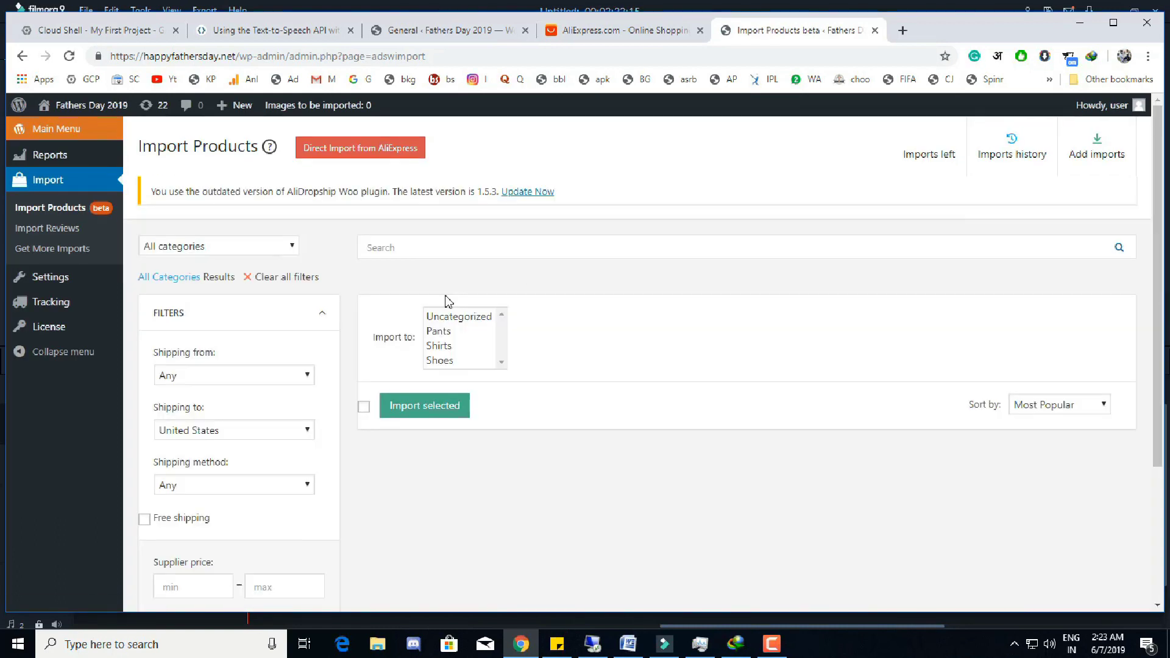
scroll(327, 308, down, 3)
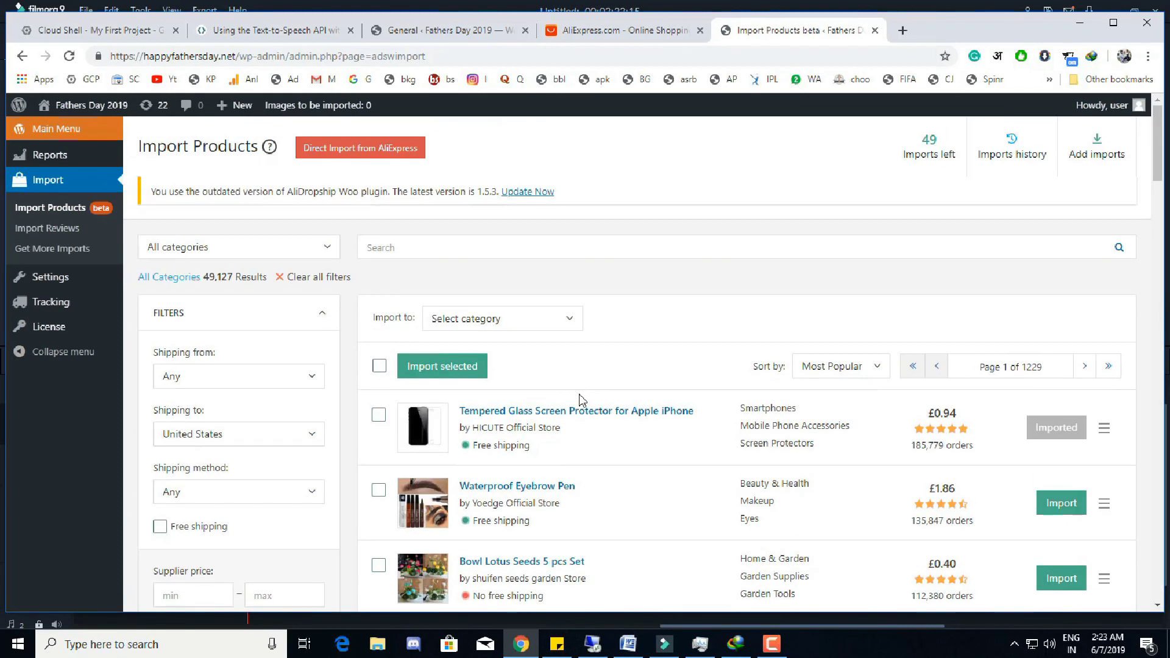
scroll(580, 400, down, 10)
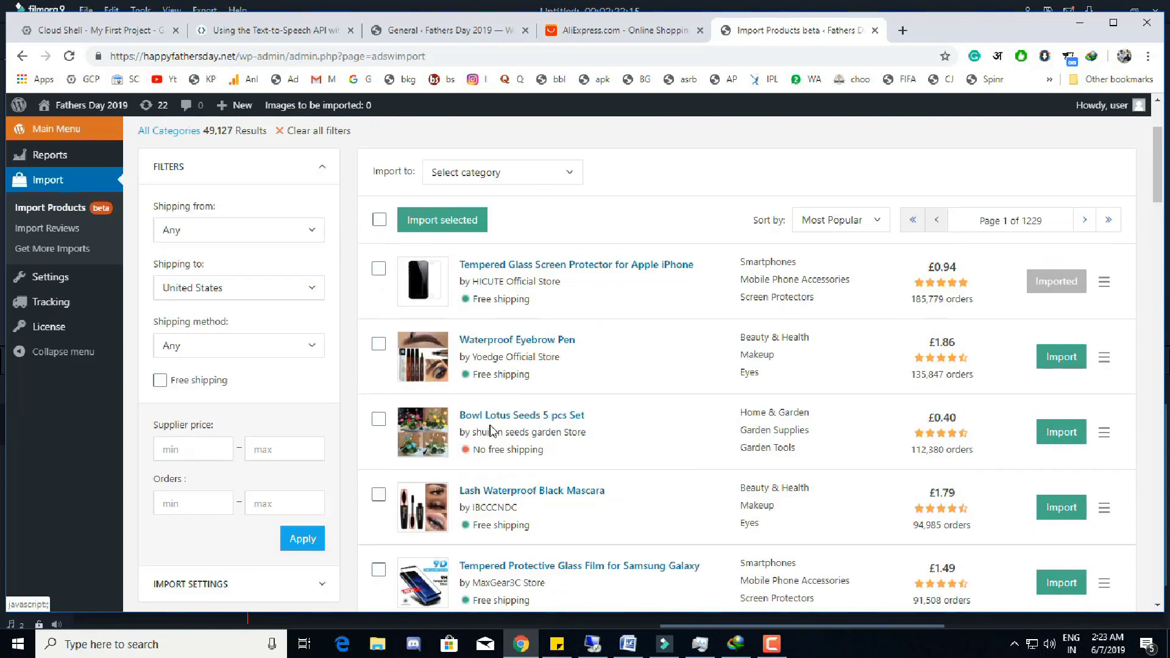
scroll(643, 412, down, 15)
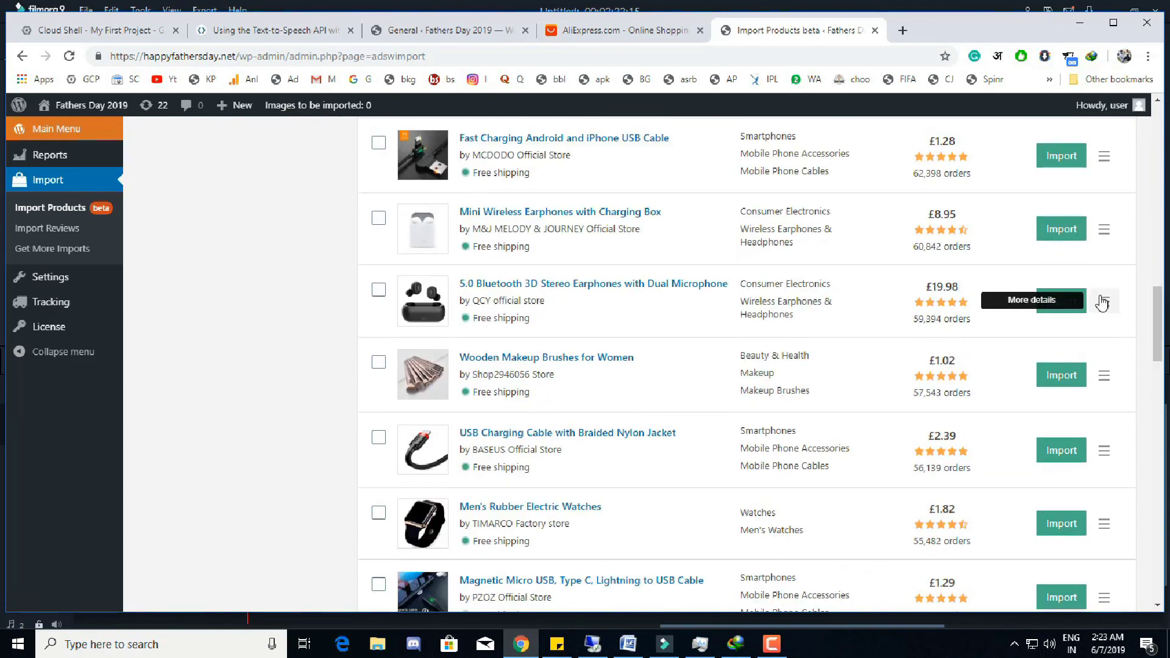
Show the full details of the 5.0 Bluetooth 3D Stereo Earphones and scroll through them.
click(1094, 304)
scroll(634, 373, down, 5)
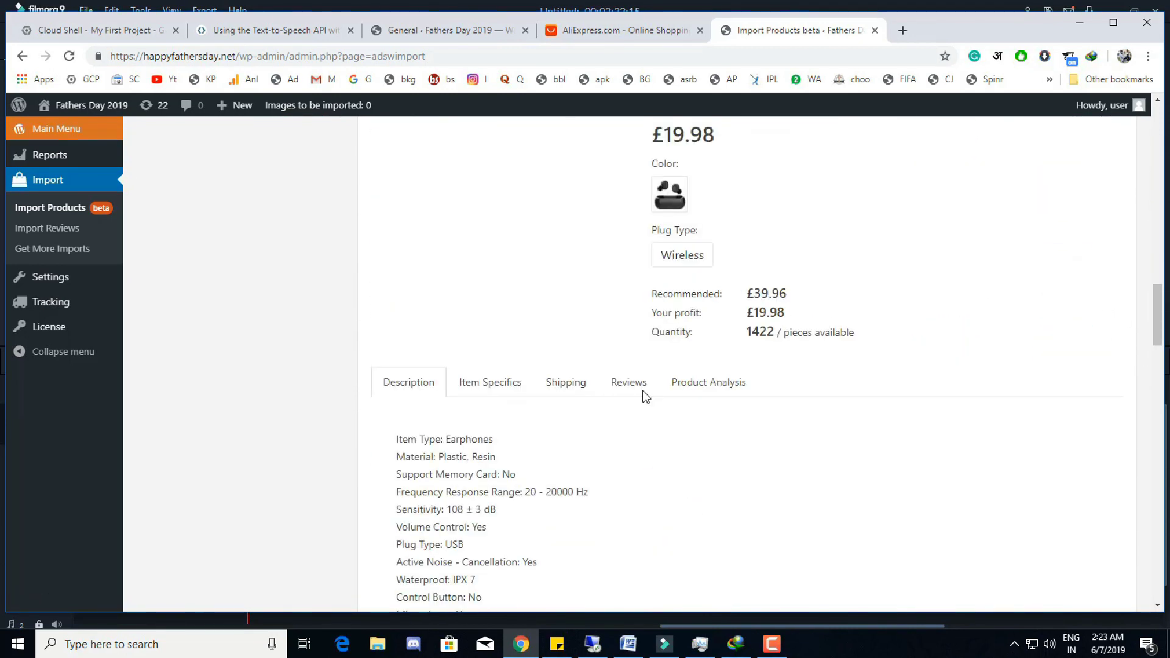
scroll(610, 387, down, 15)
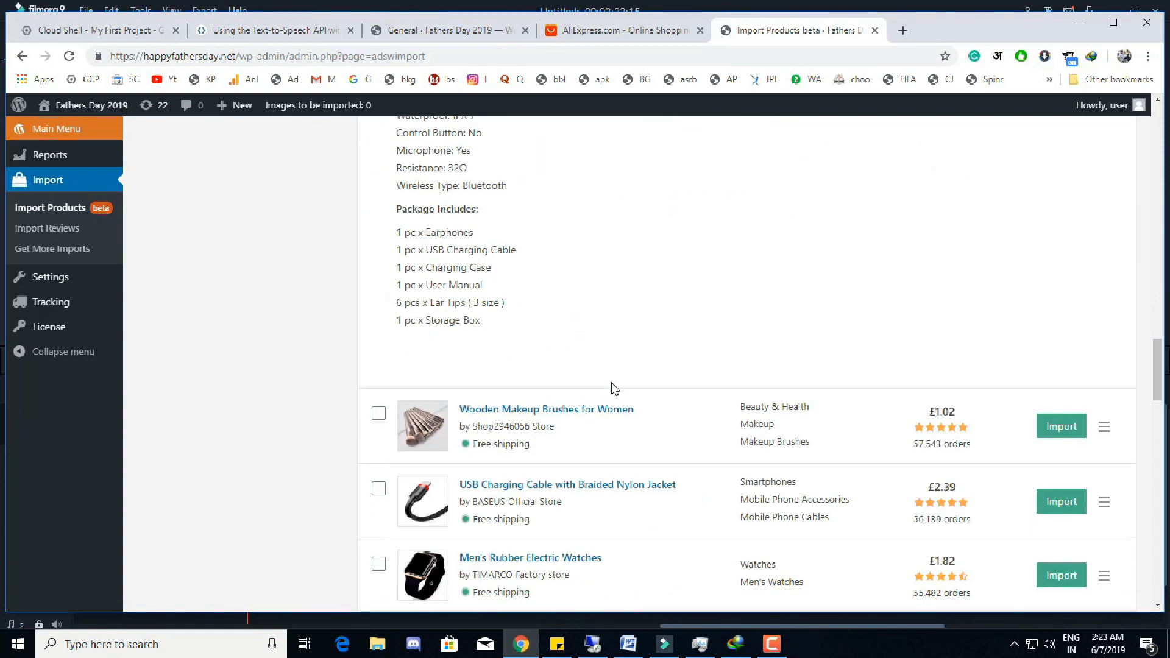
scroll(215, 471, up, 20)
scroll(215, 471, up, 3)
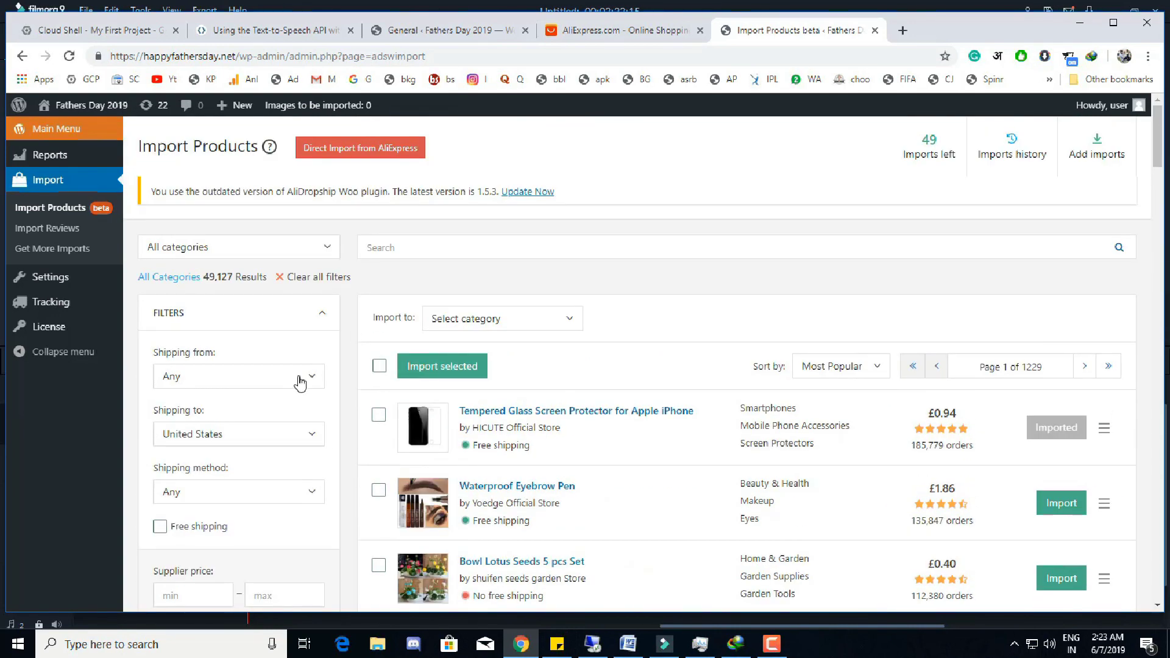
Set the Shipping from filter to United States, after briefly trying Europe.
click(299, 382)
click(208, 459)
click(225, 389)
click(224, 478)
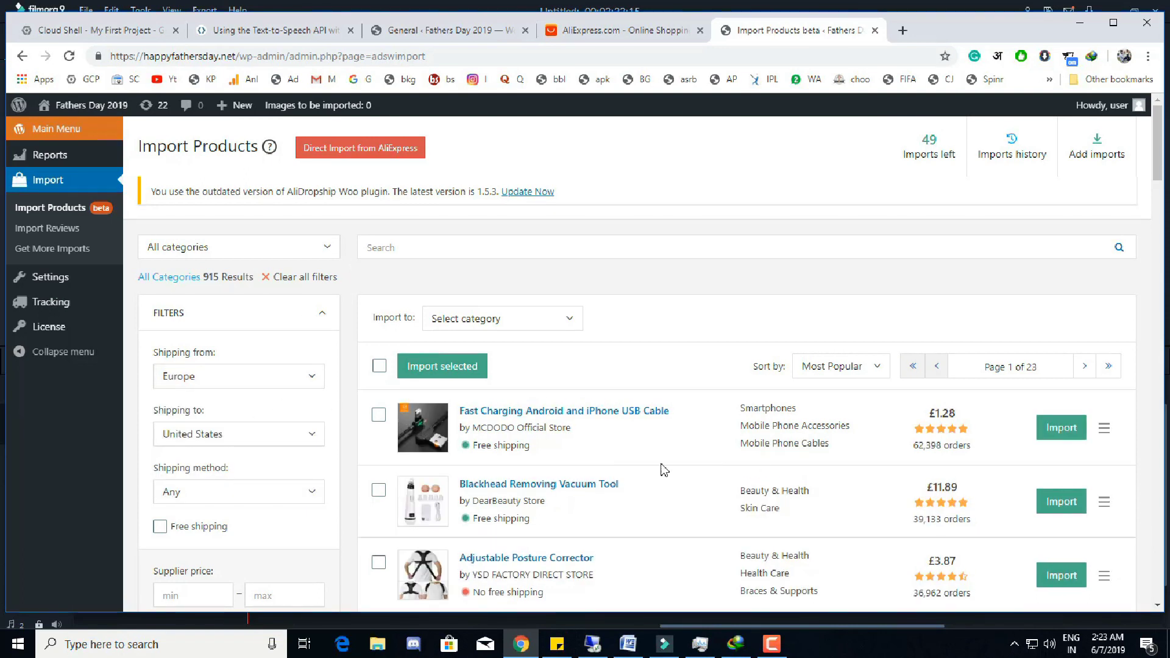
click(261, 386)
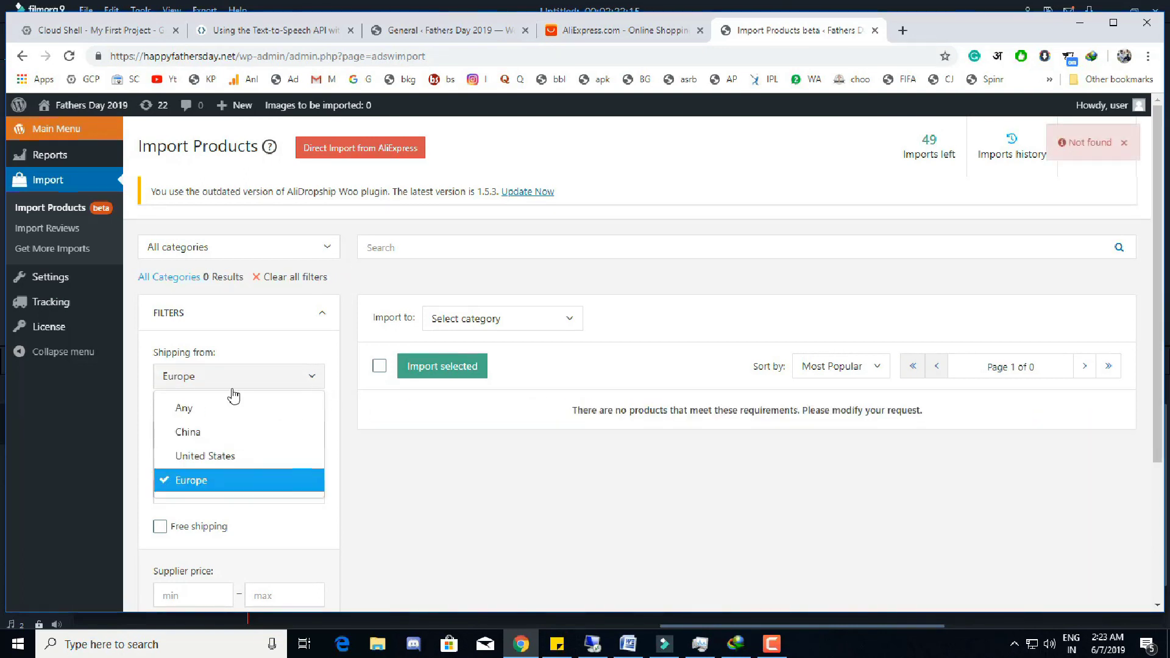
click(204, 451)
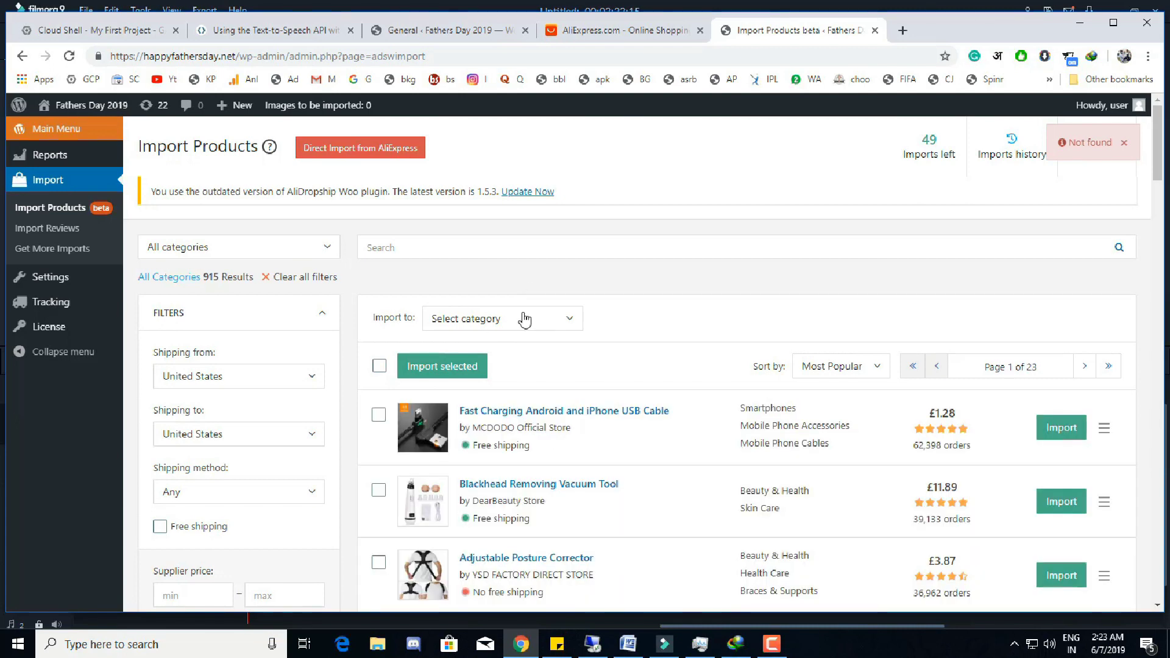
Look through the Import to category list and the Shipping method options.
click(562, 325)
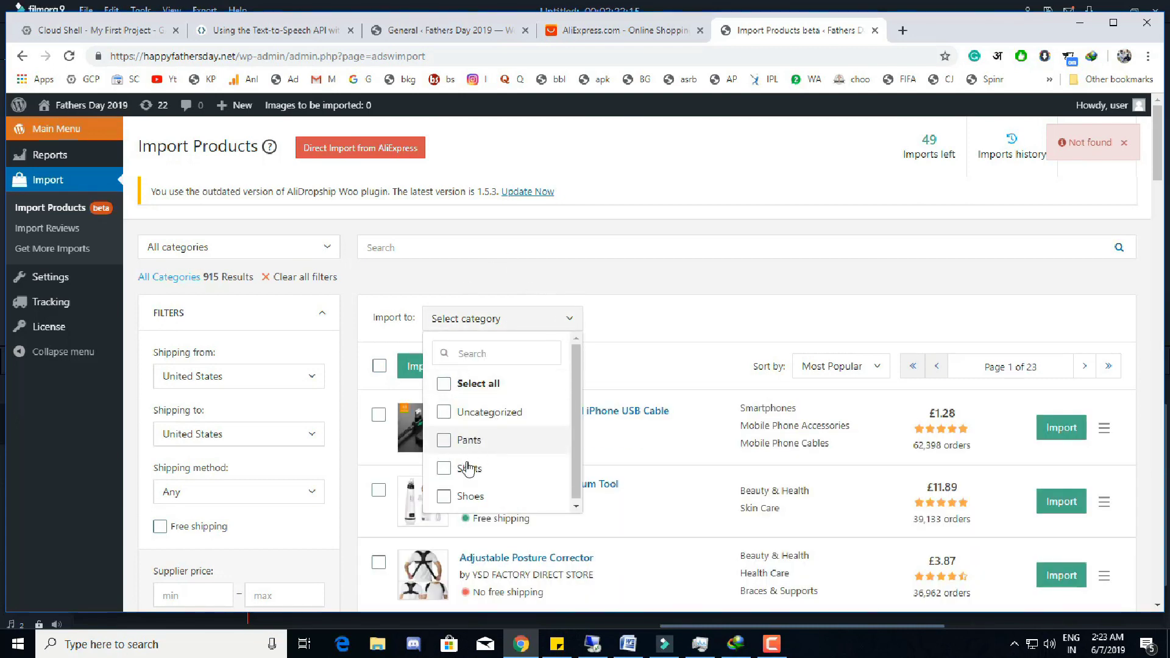
scroll(317, 390, down, 2)
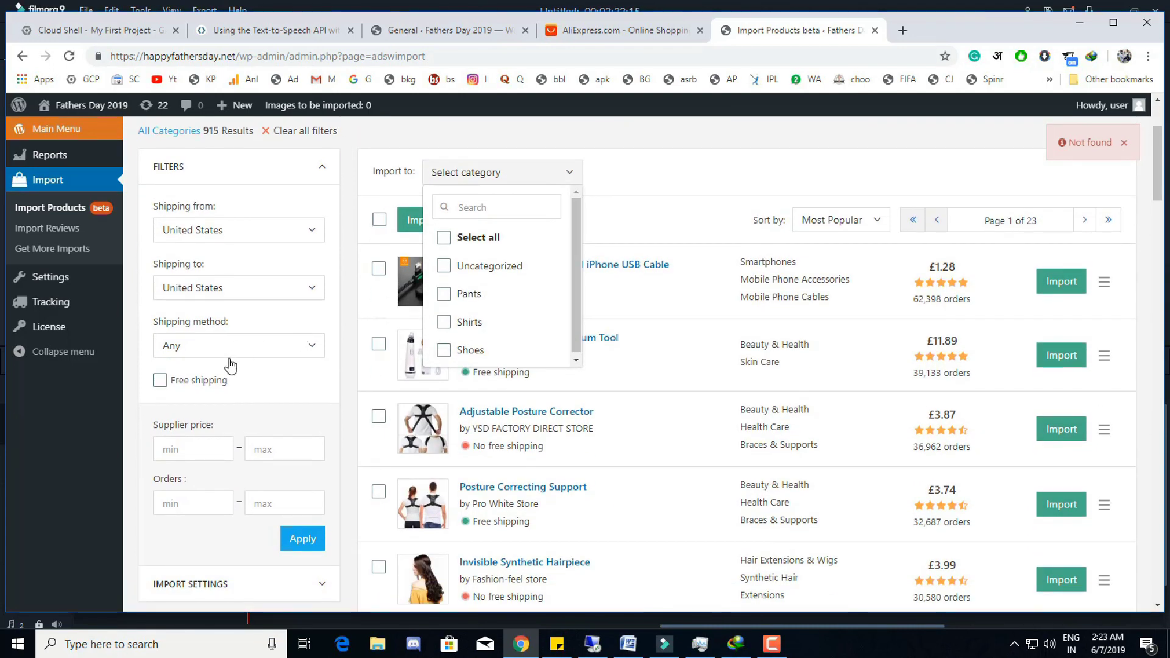
click(260, 354)
scroll(231, 481, down, 10)
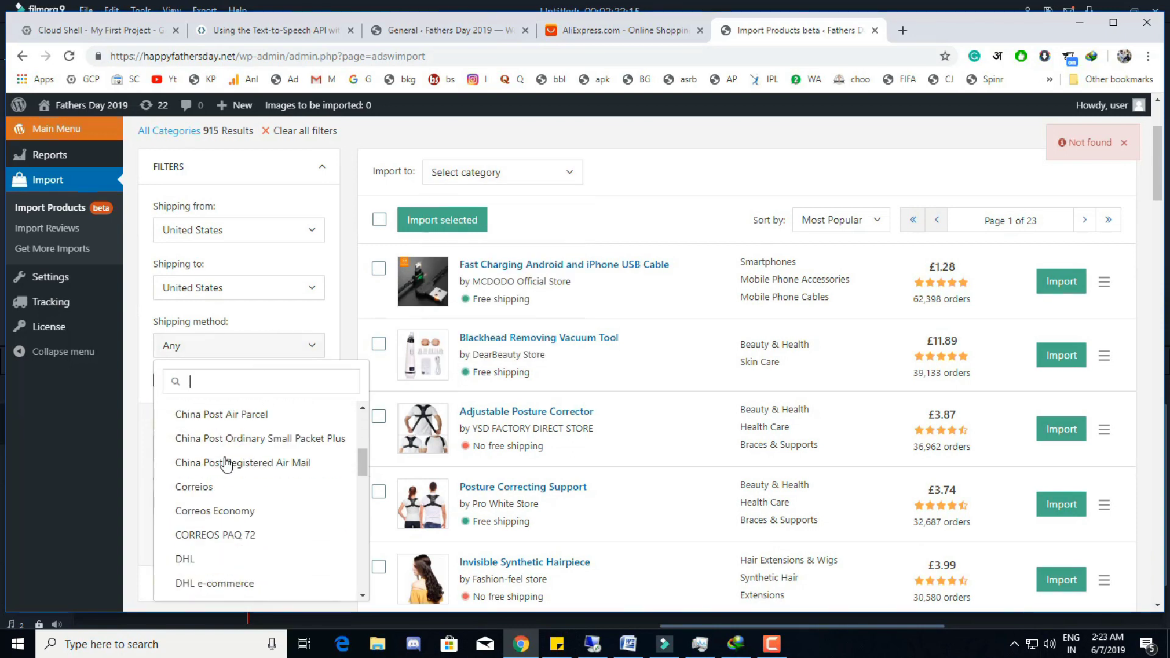
scroll(232, 483, up, 5)
scroll(236, 510, down, 12)
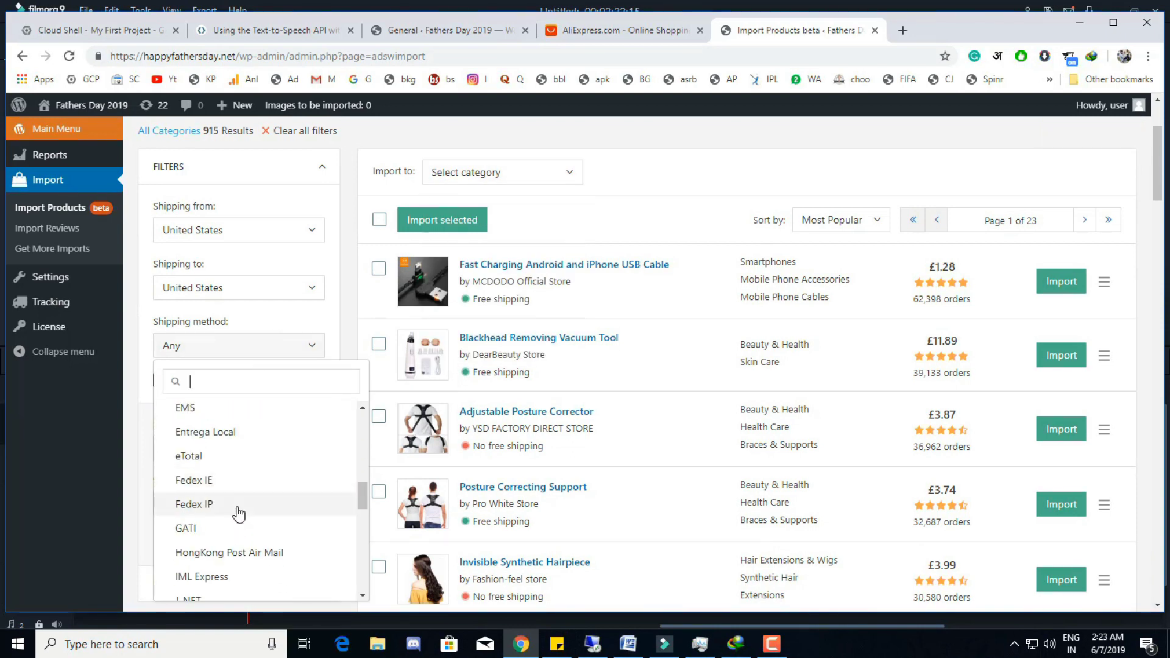
scroll(229, 530, up, 10)
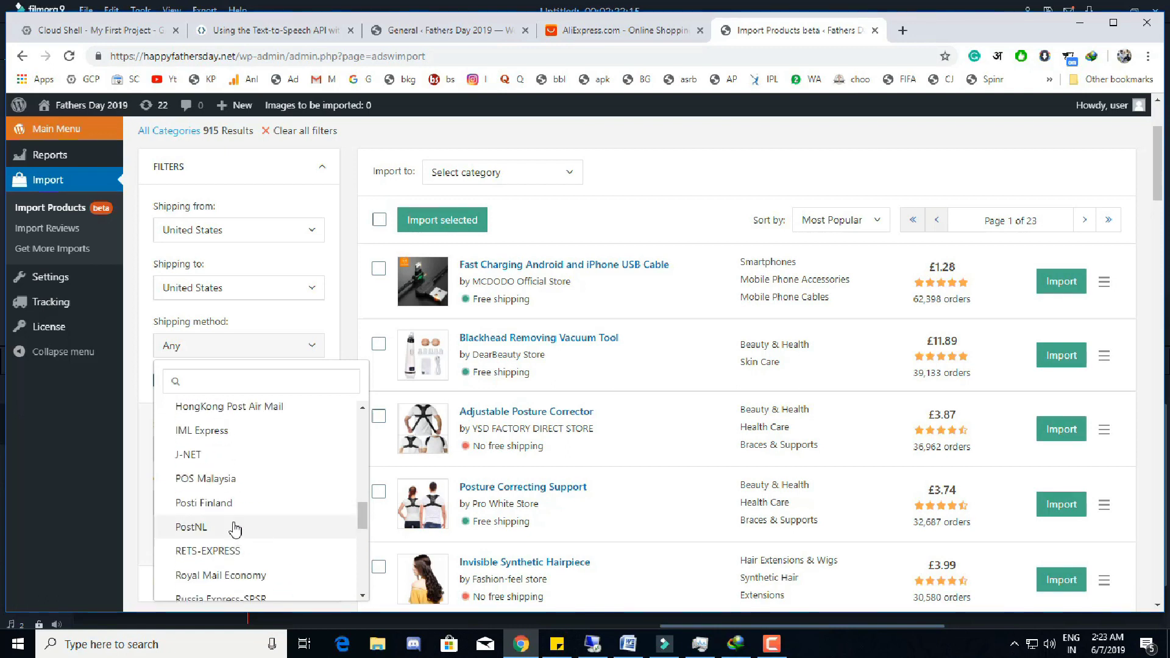
click(361, 285)
scroll(253, 400, down, 3)
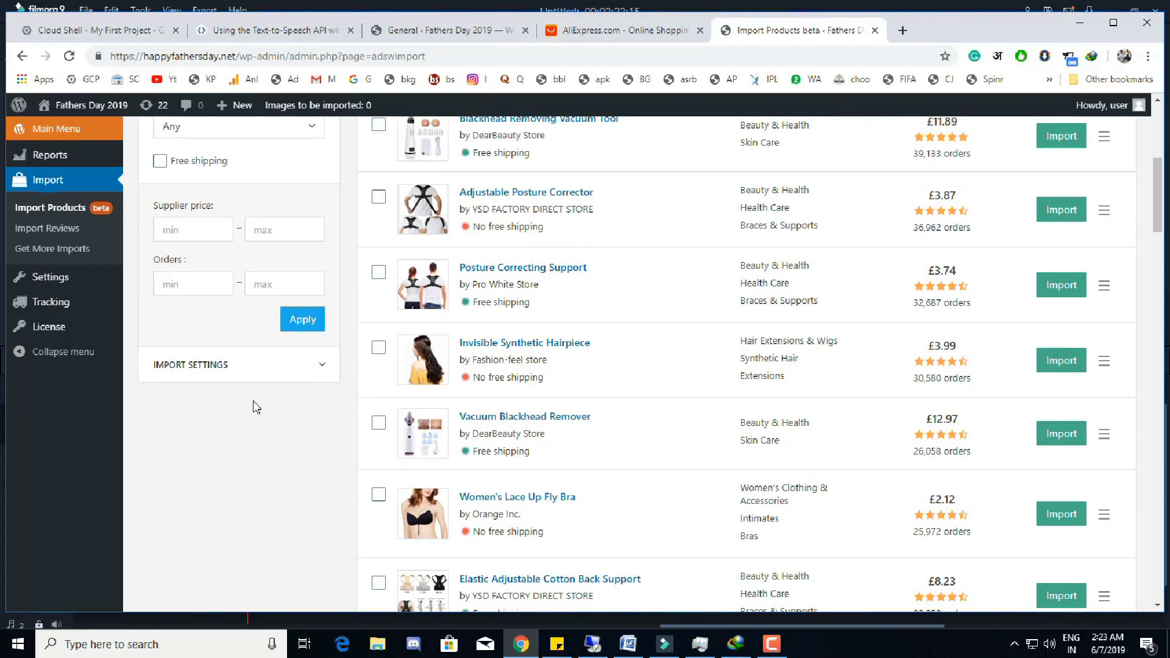
scroll(234, 322, up, 1)
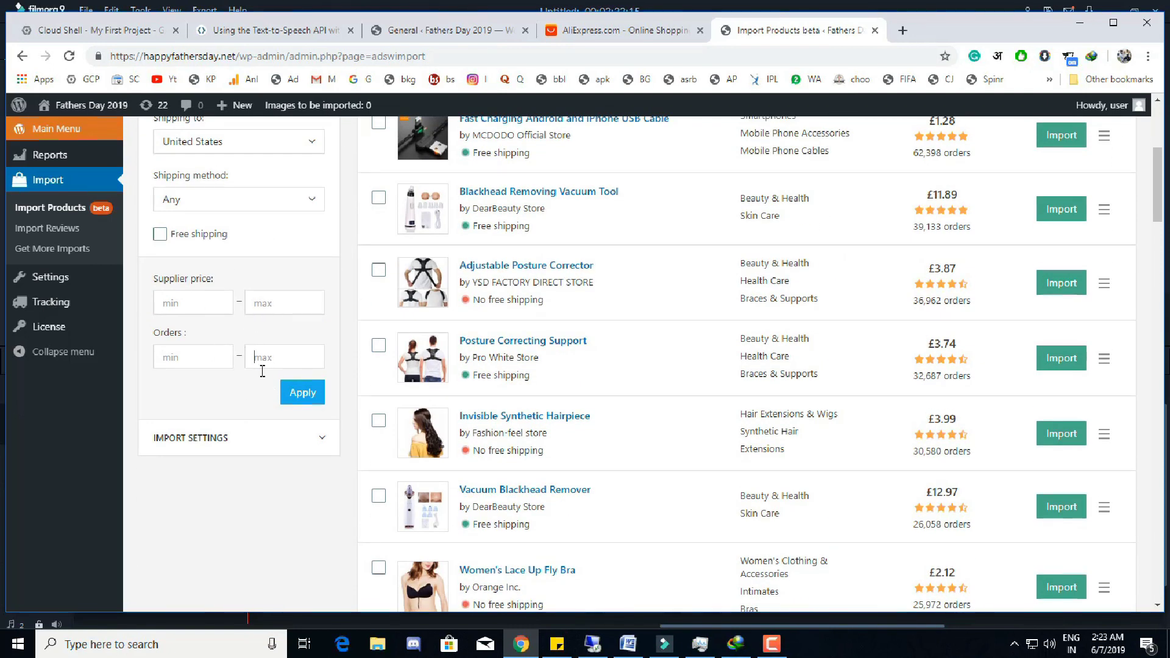
Expand the Import Settings options and review them.
click(255, 443)
scroll(249, 403, down, 4)
scroll(248, 374, up, 2)
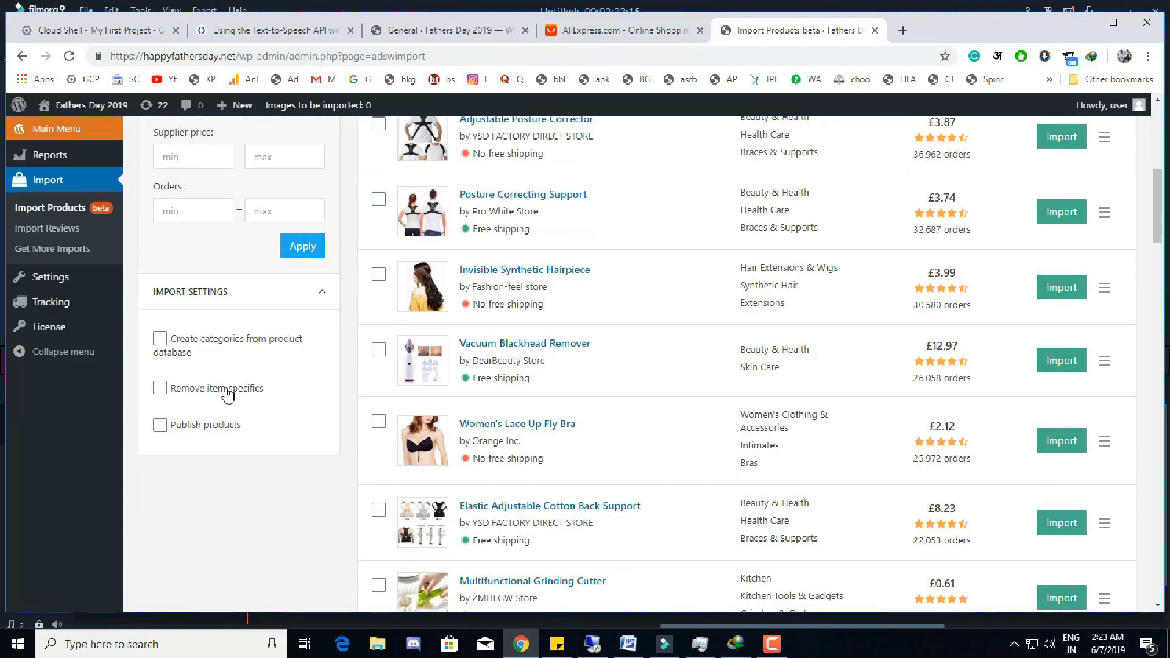
scroll(334, 434, up, 7)
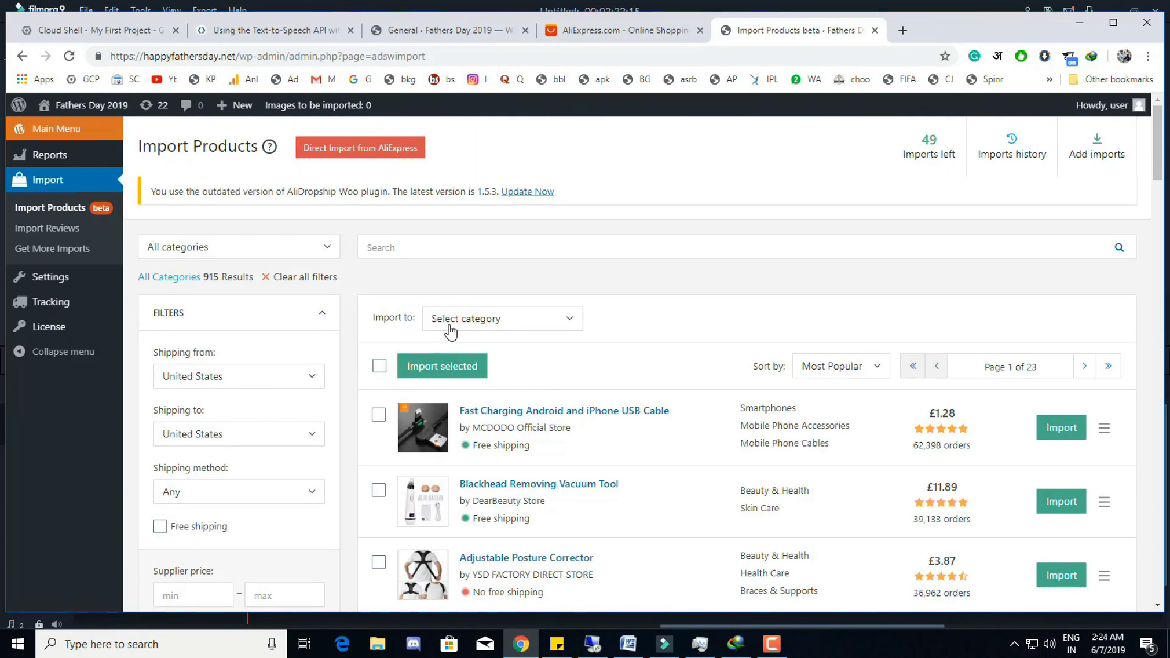
Go to AliExpress Women's Dresses and find the SHEIN Plus Size jungle-leaf boho dress at US $11.00.
click(632, 33)
scroll(478, 510, down, 7)
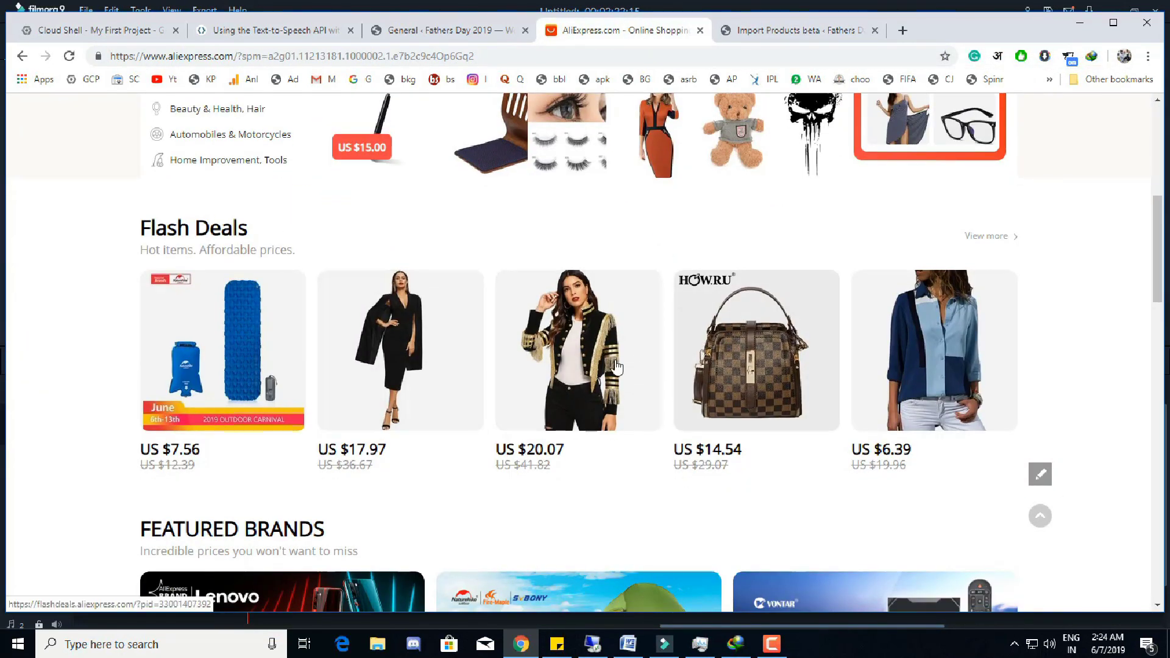
scroll(396, 293, up, 5)
mouse_move(224, 152)
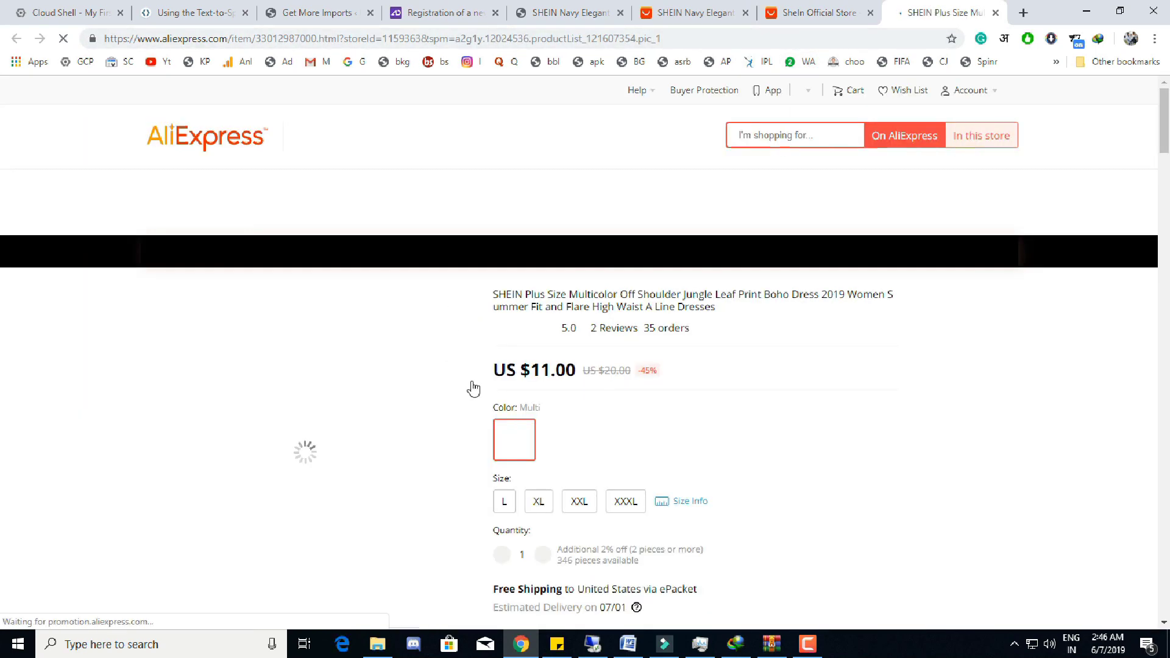
scroll(698, 415, down, 3)
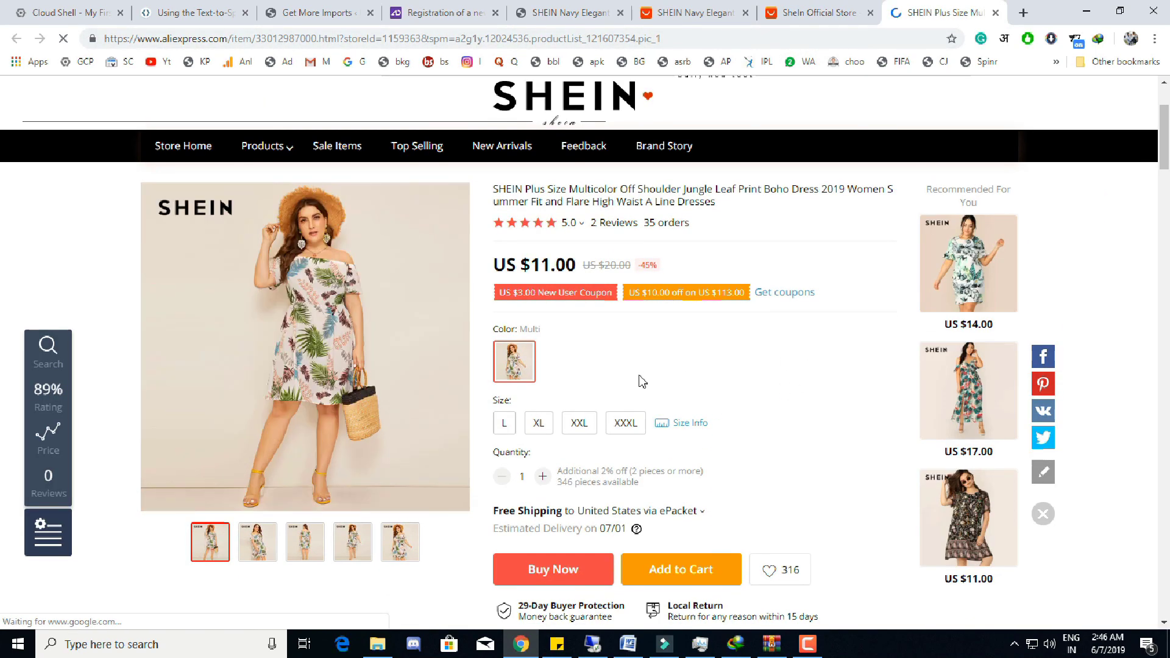
scroll(839, 316, up, 2)
Open the dress's import editor and trim its title to 'Off Shoulder Leaf Print Boho Dress'.
click(746, 102)
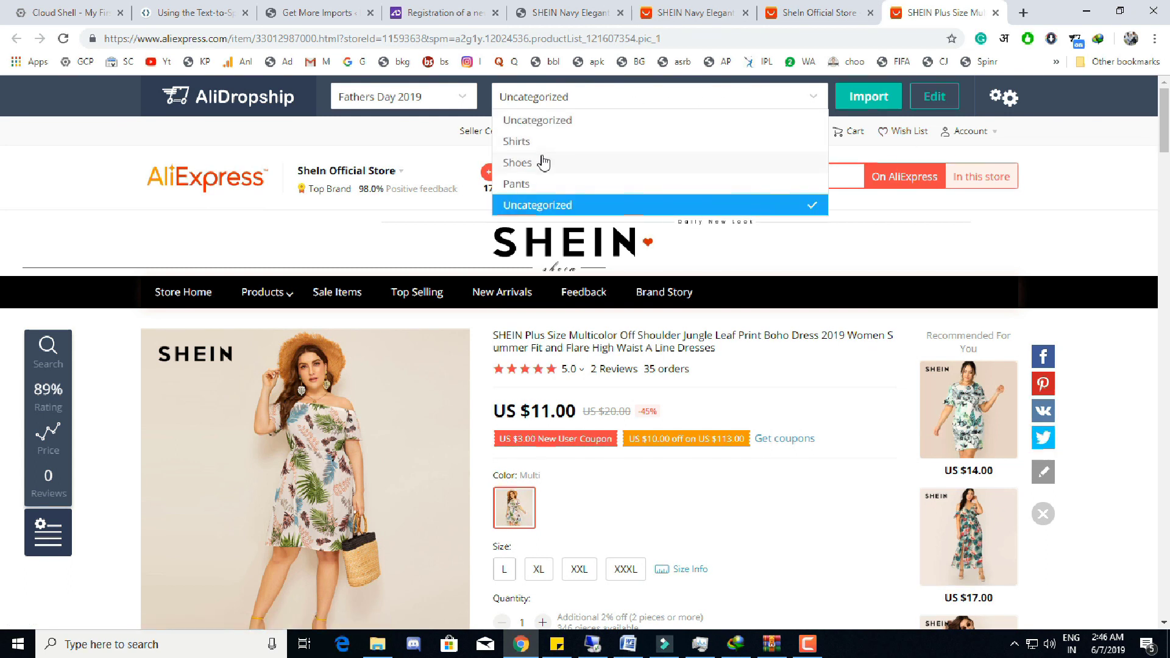
click(836, 418)
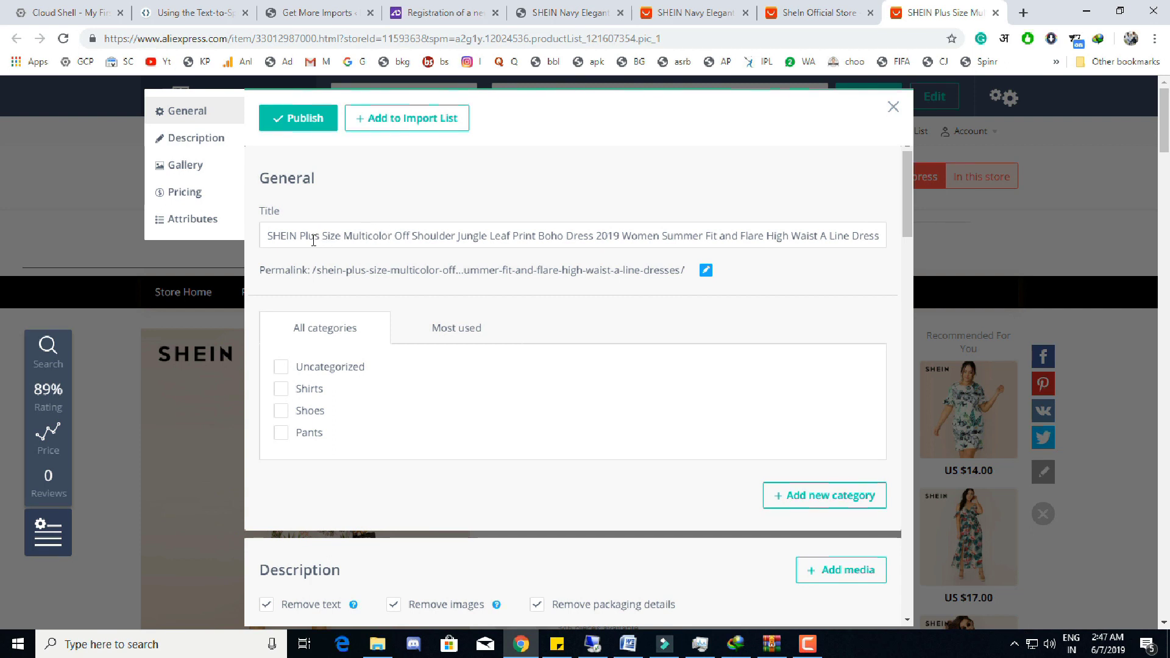
drag(299, 234, 247, 245)
key(BackSpace)
drag(364, 236, 279, 245)
key(BackSpace)
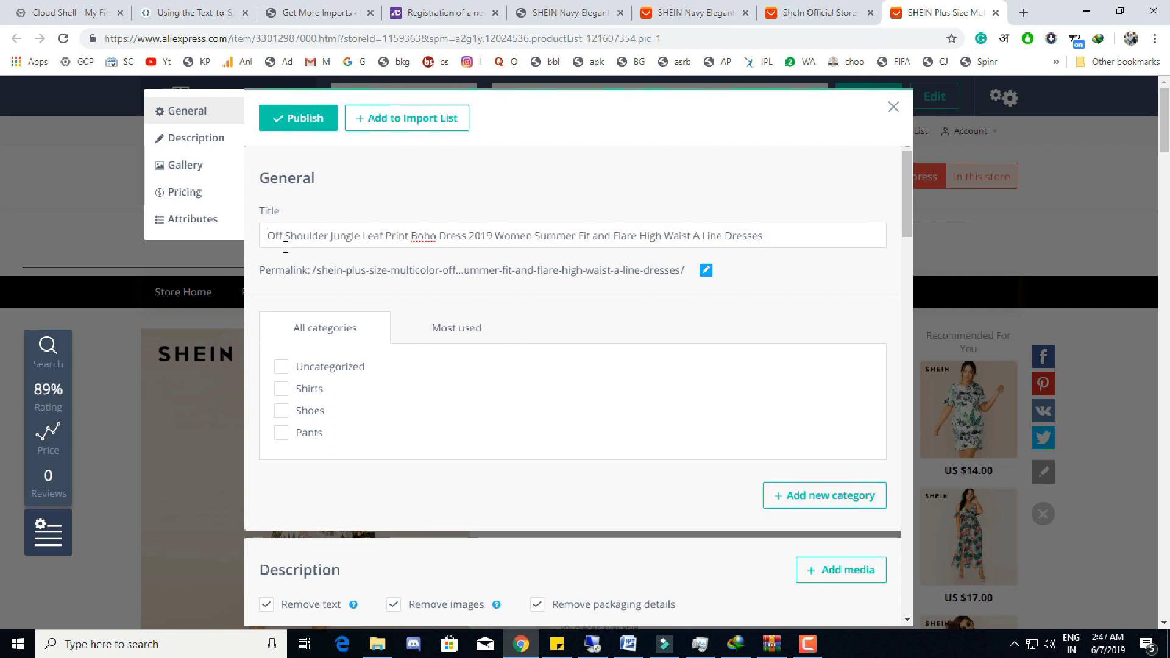
key(shift+End)
key(BackSpace)
key(BackSpace)
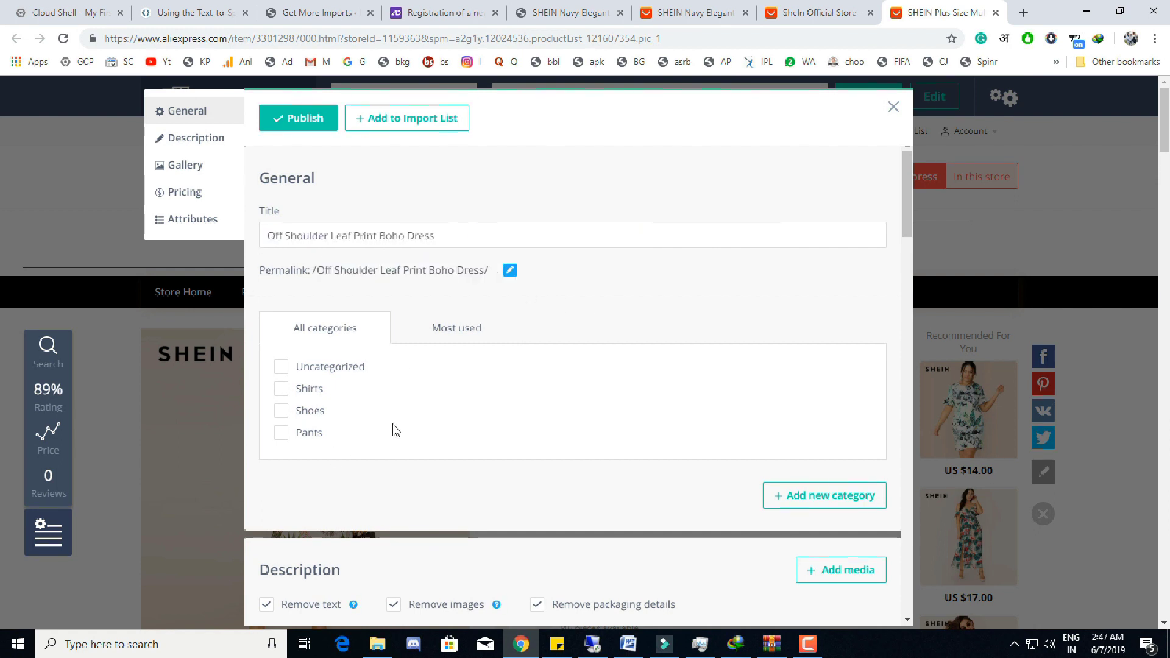
Create a new 'Dress' category for the product.
click(785, 506)
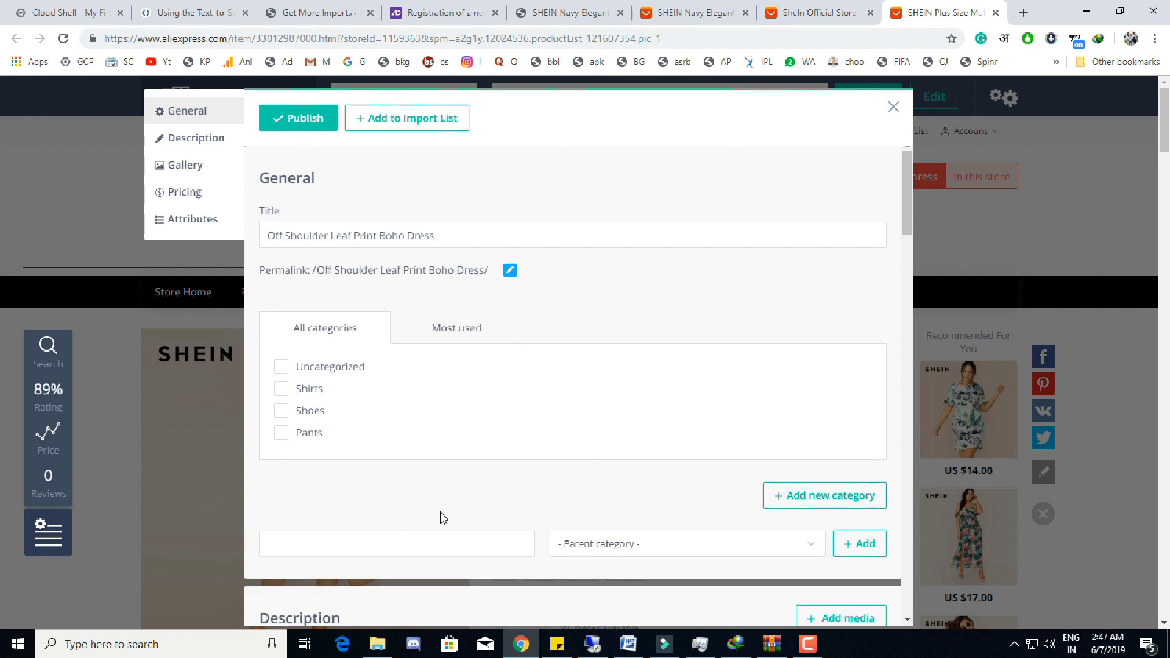
click(450, 550)
text(Dress)
click(868, 550)
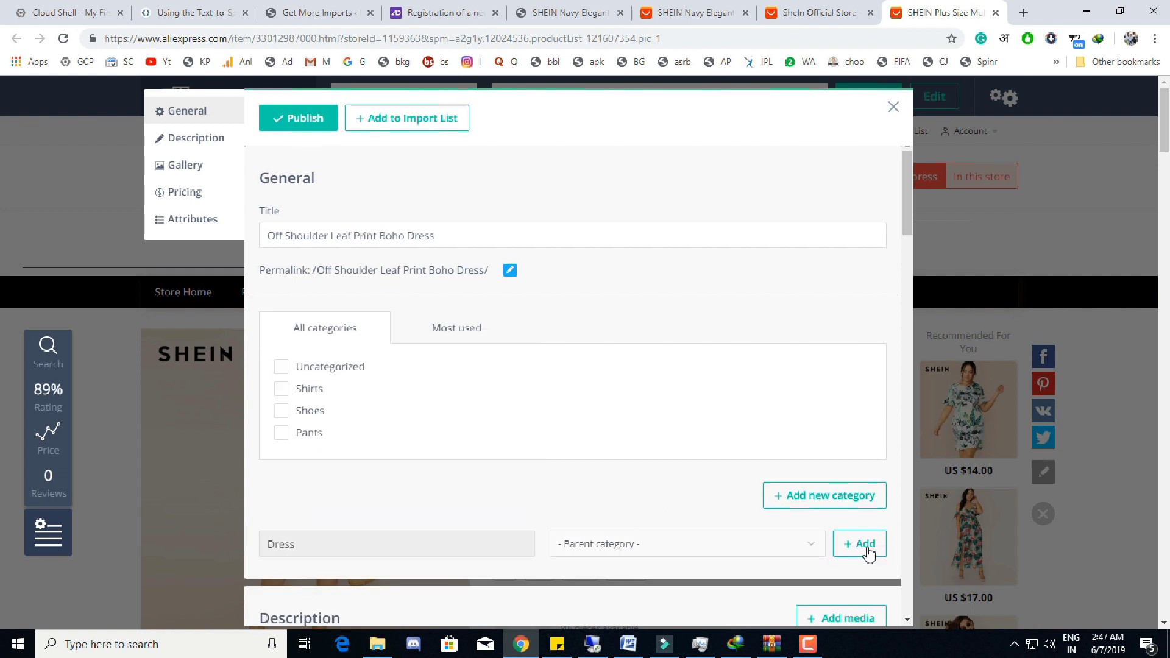
scroll(488, 427, down, 7)
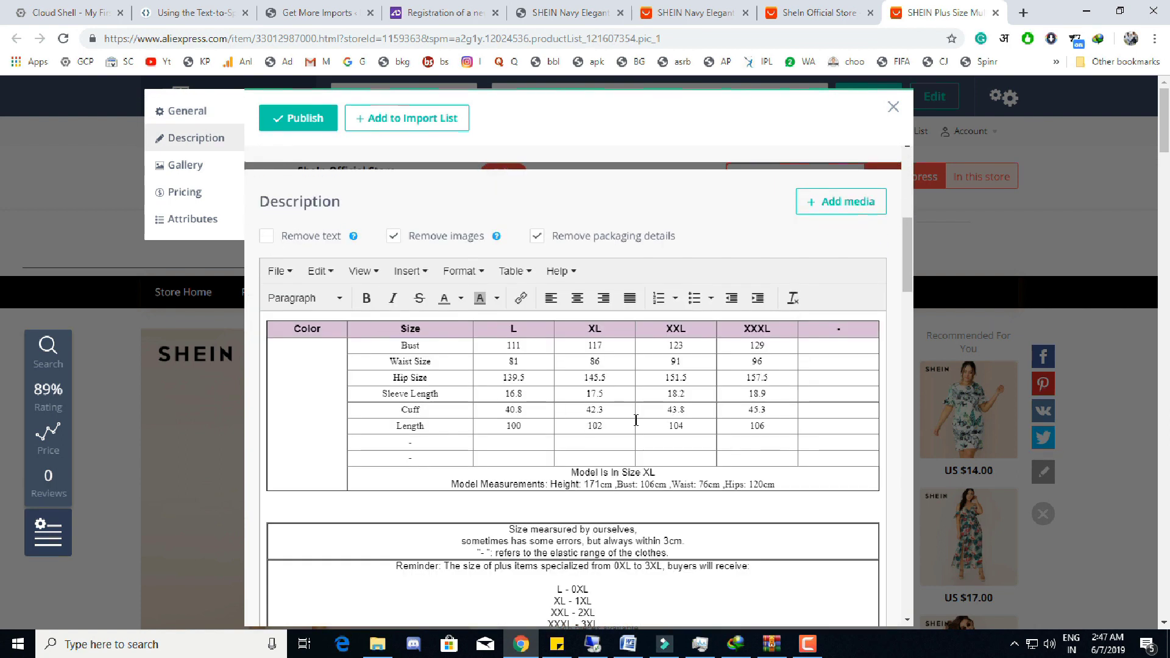
Keep the description's size-table text but strip its images.
click(265, 237)
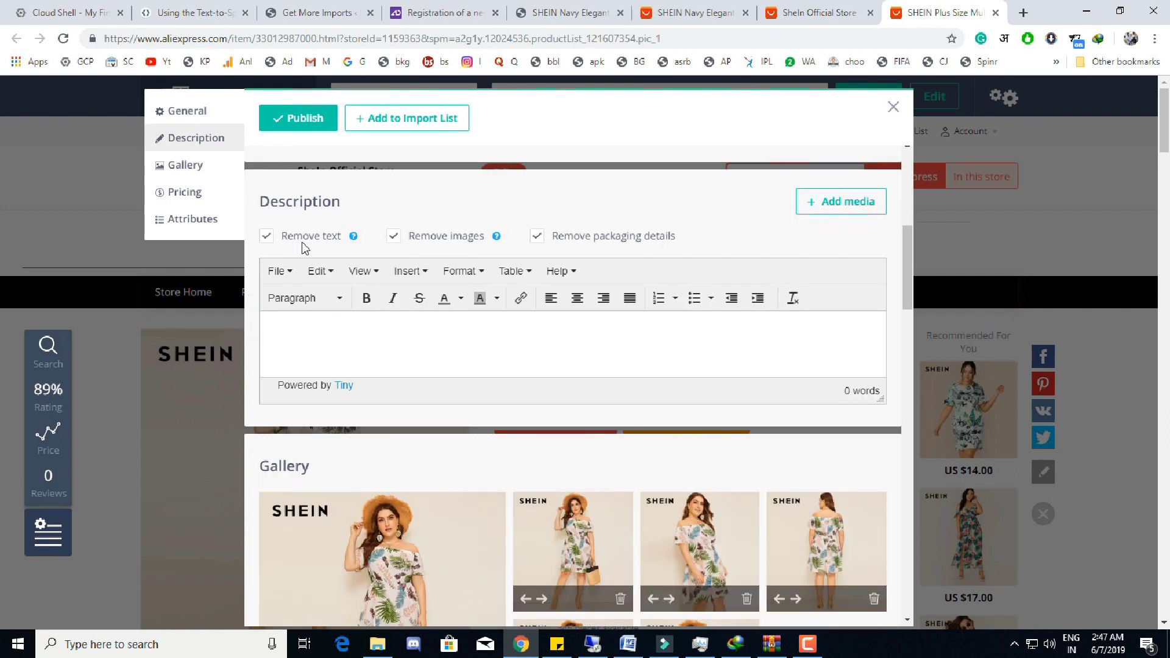
click(265, 238)
scroll(363, 353, down, 5)
scroll(549, 396, up, 3)
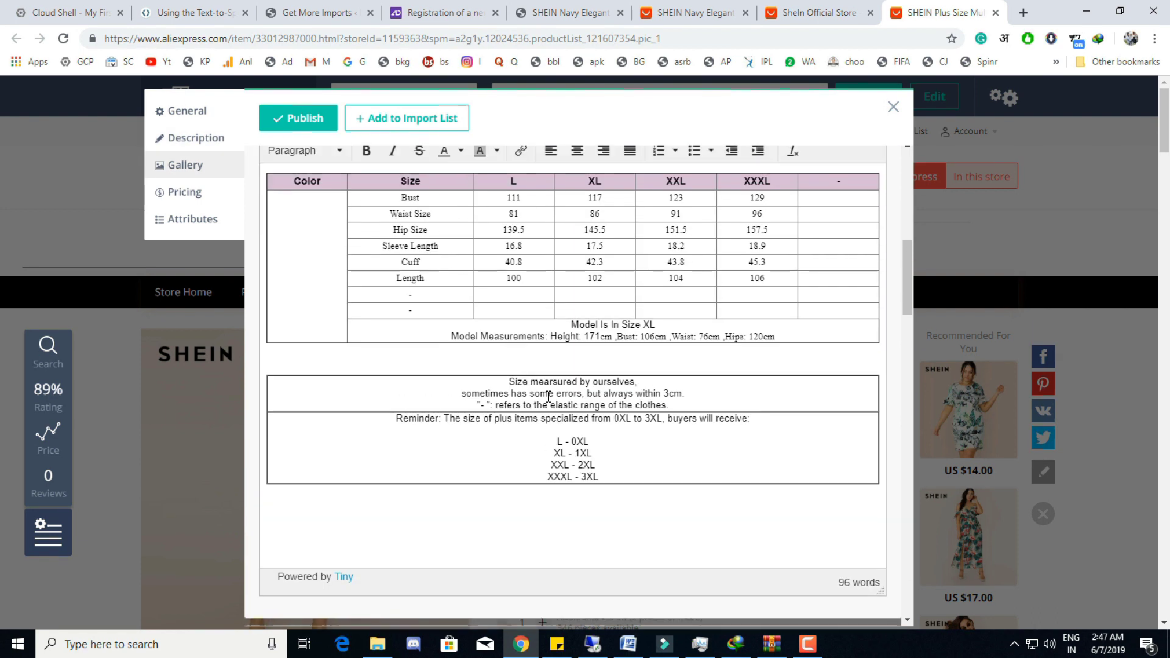
scroll(651, 379, up, 3)
scroll(609, 427, down, 2)
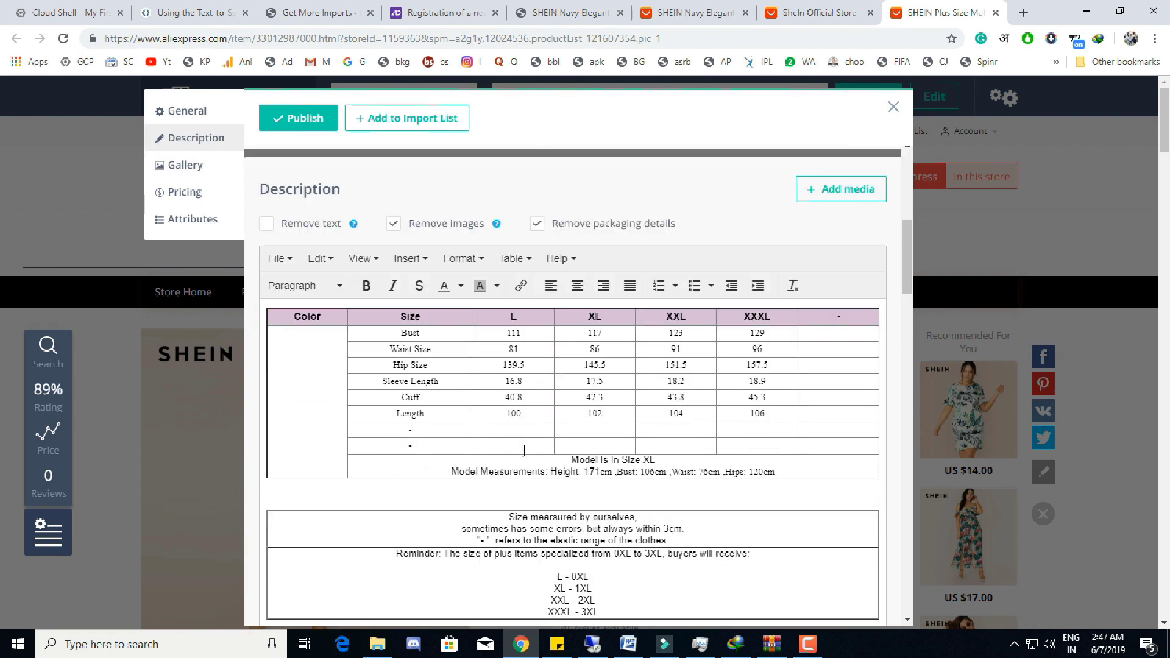
scroll(604, 482, up, 1)
scroll(604, 481, up, 2)
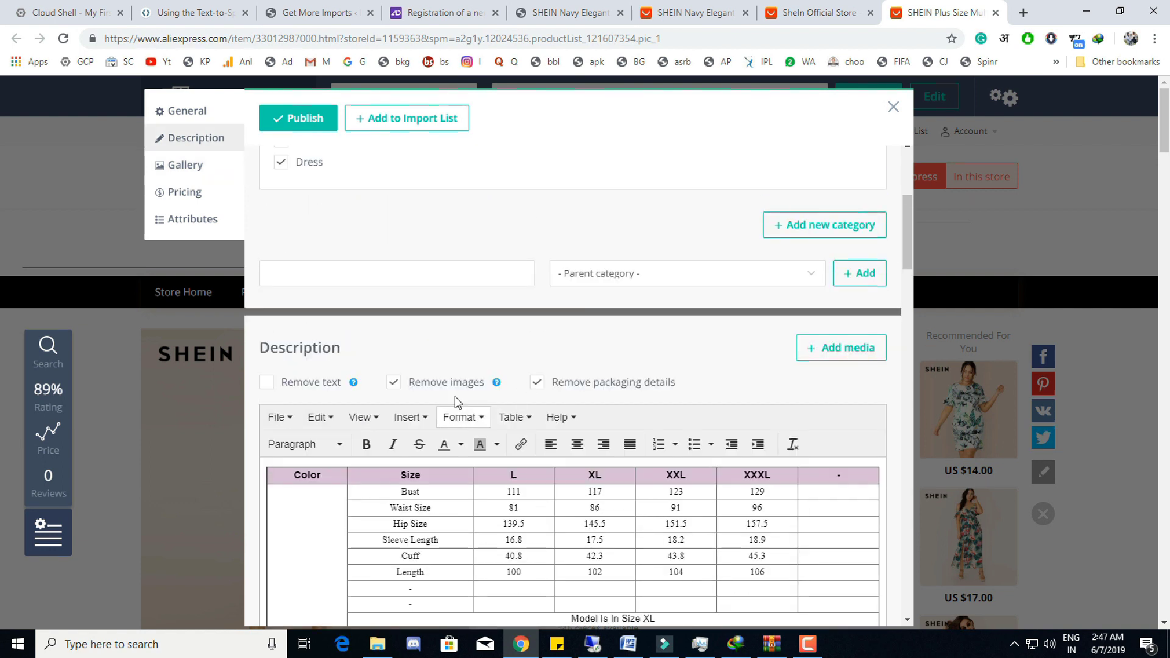
click(395, 383)
scroll(556, 429, down, 5)
scroll(557, 429, up, 8)
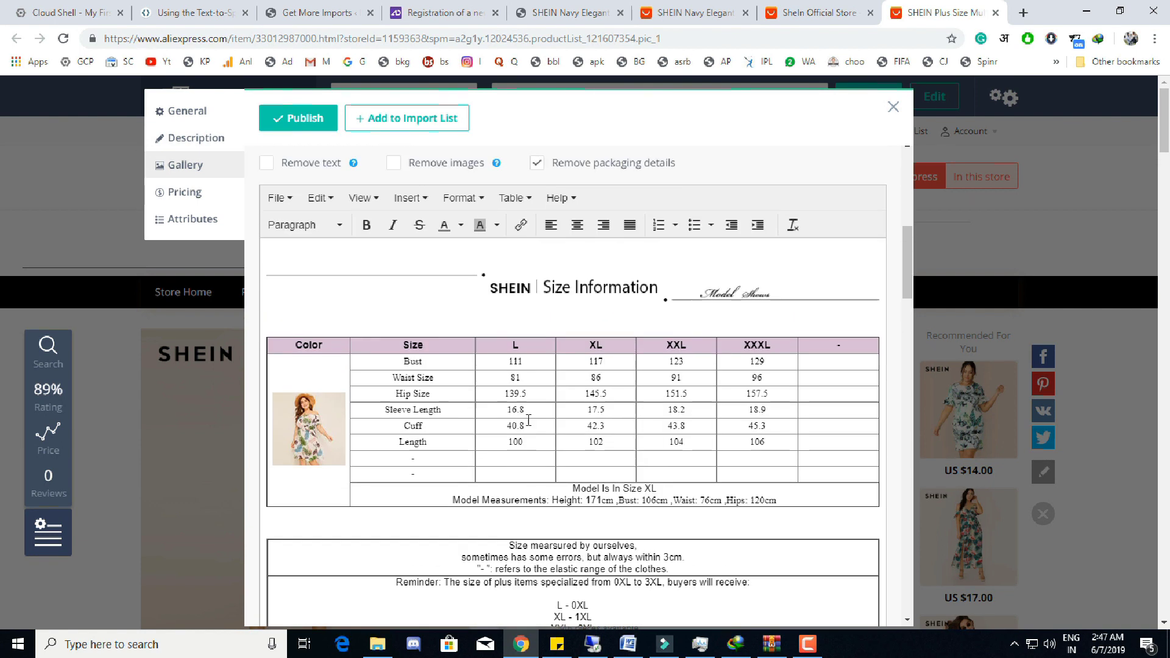
click(395, 309)
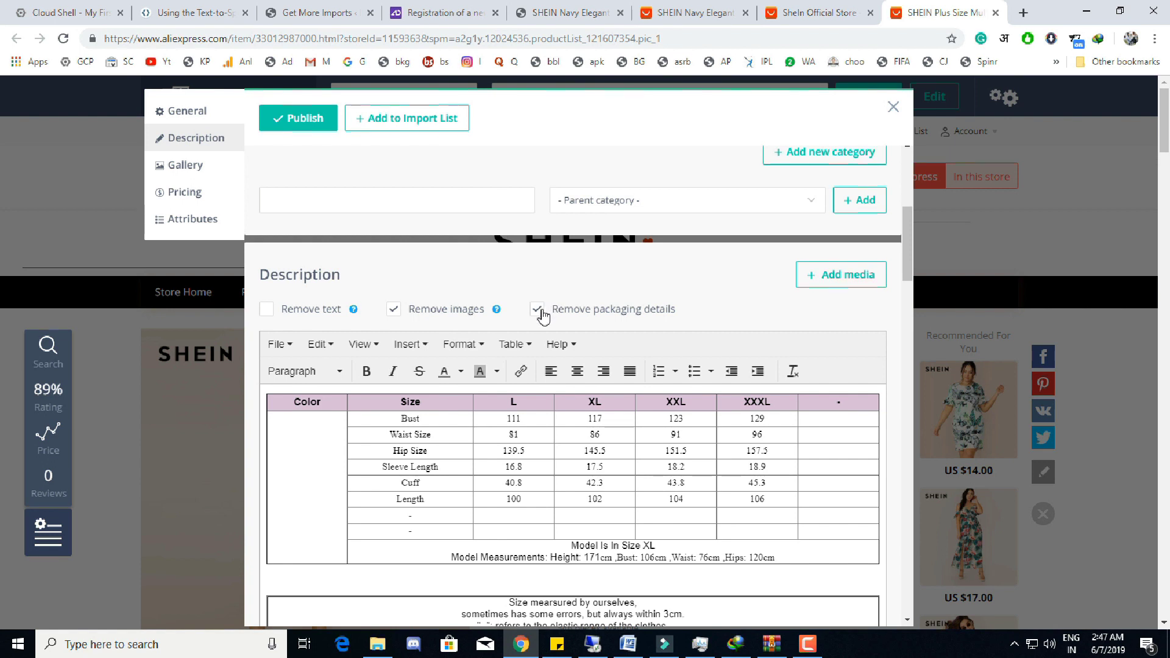
scroll(597, 317, down, 13)
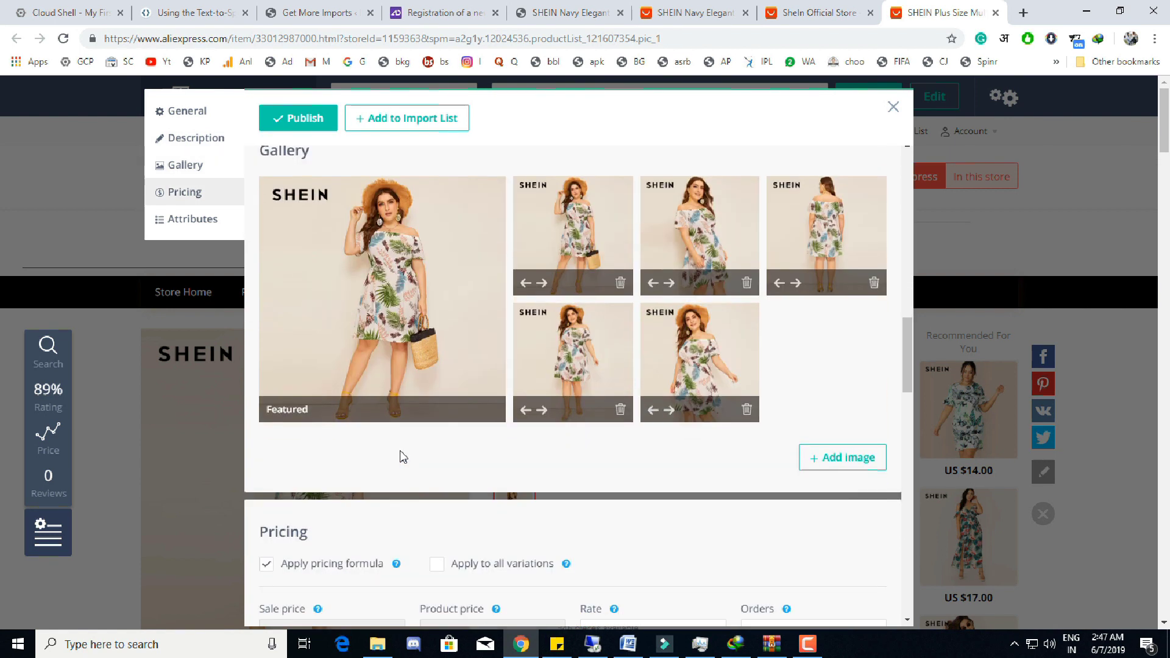
Paint over the SHEIN logo on the featured photo with the beige background colour and save it.
scroll(400, 454, up, 2)
click(493, 335)
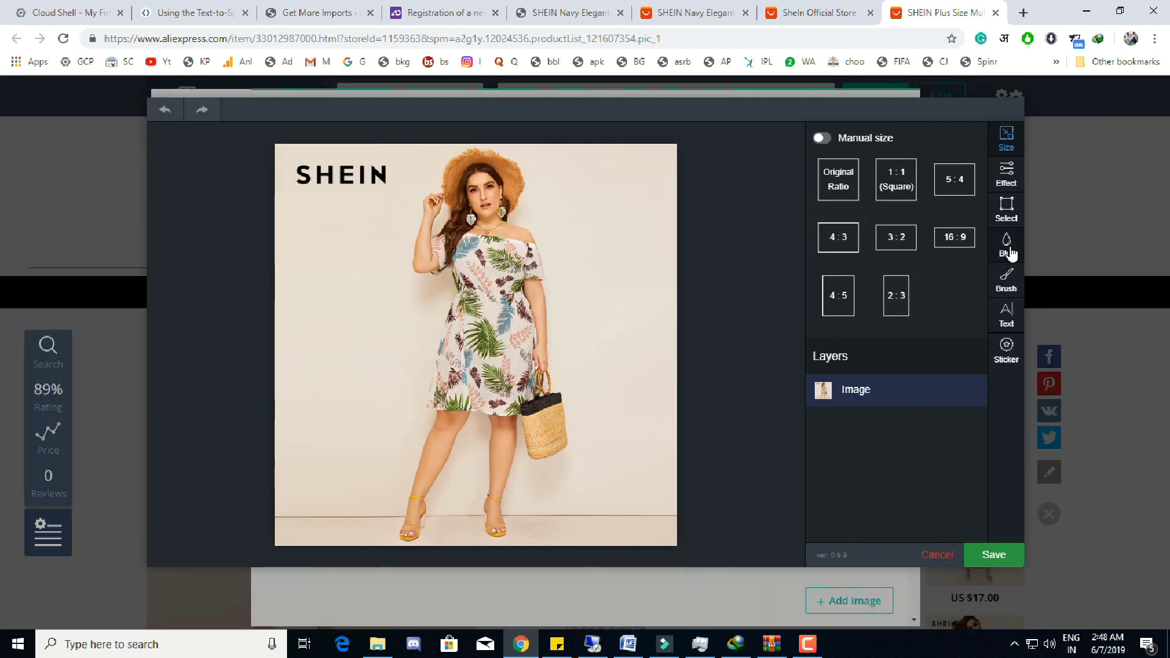
click(1007, 279)
click(845, 209)
click(673, 219)
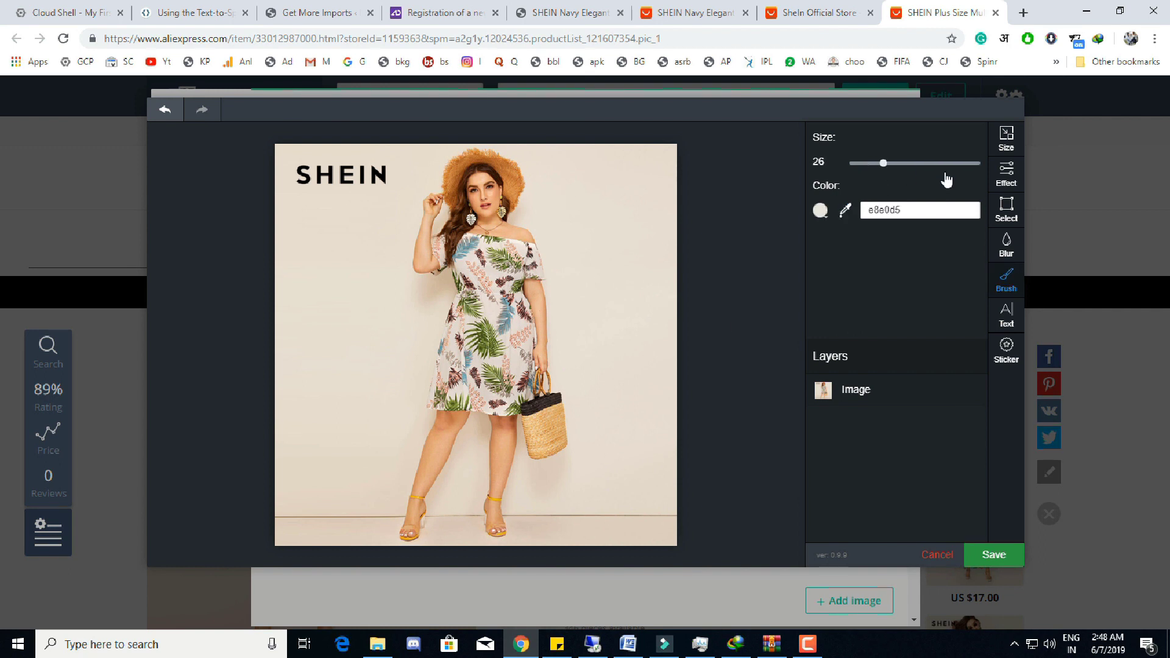
drag(344, 177, 318, 178)
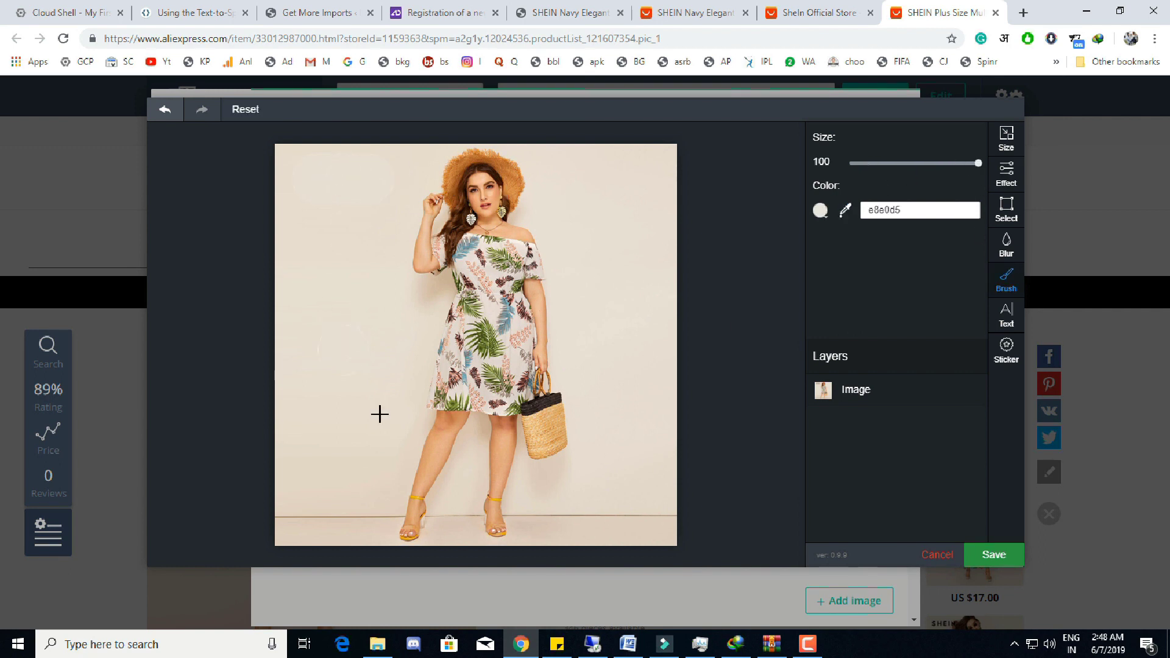
click(1007, 219)
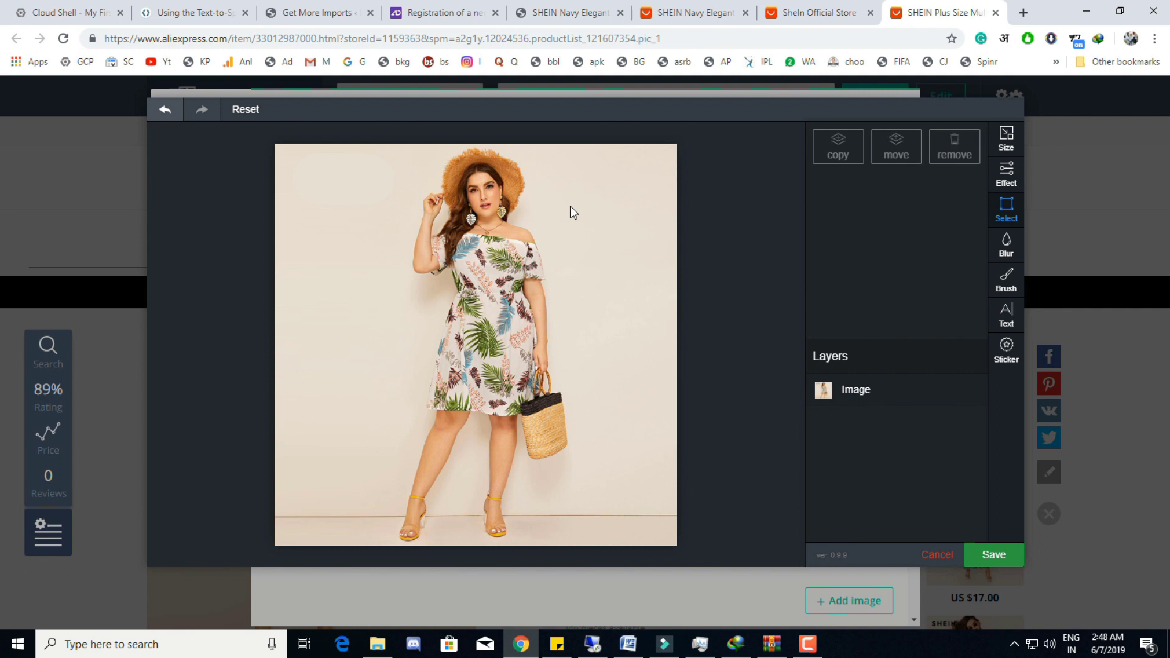
drag(290, 214, 368, 214)
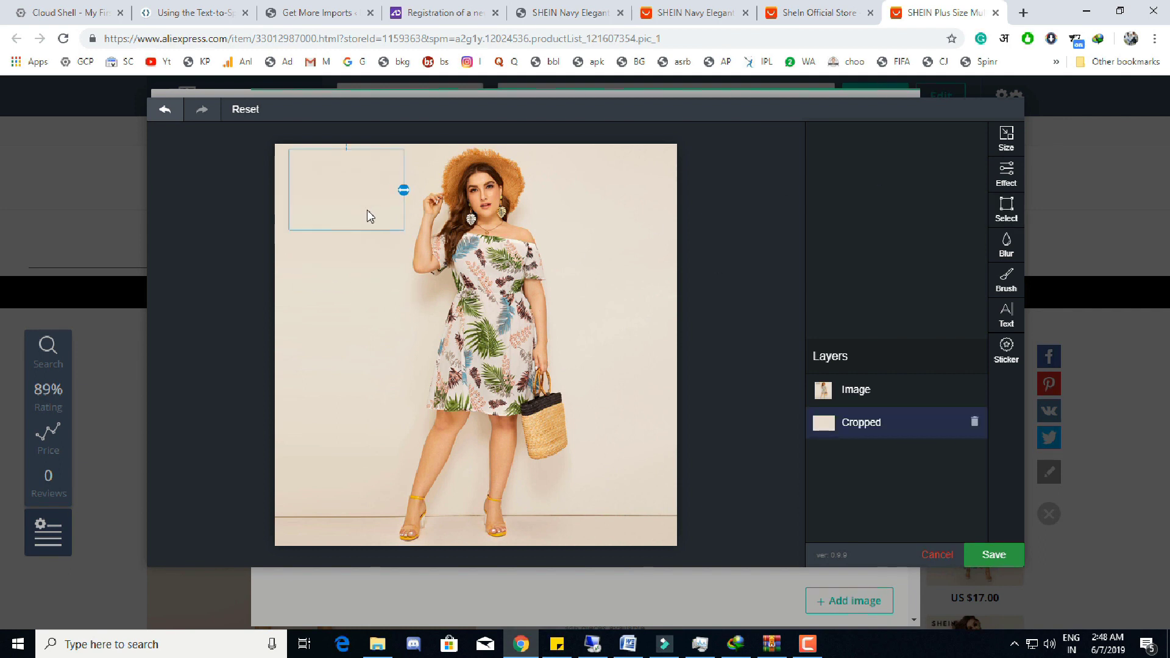
click(994, 554)
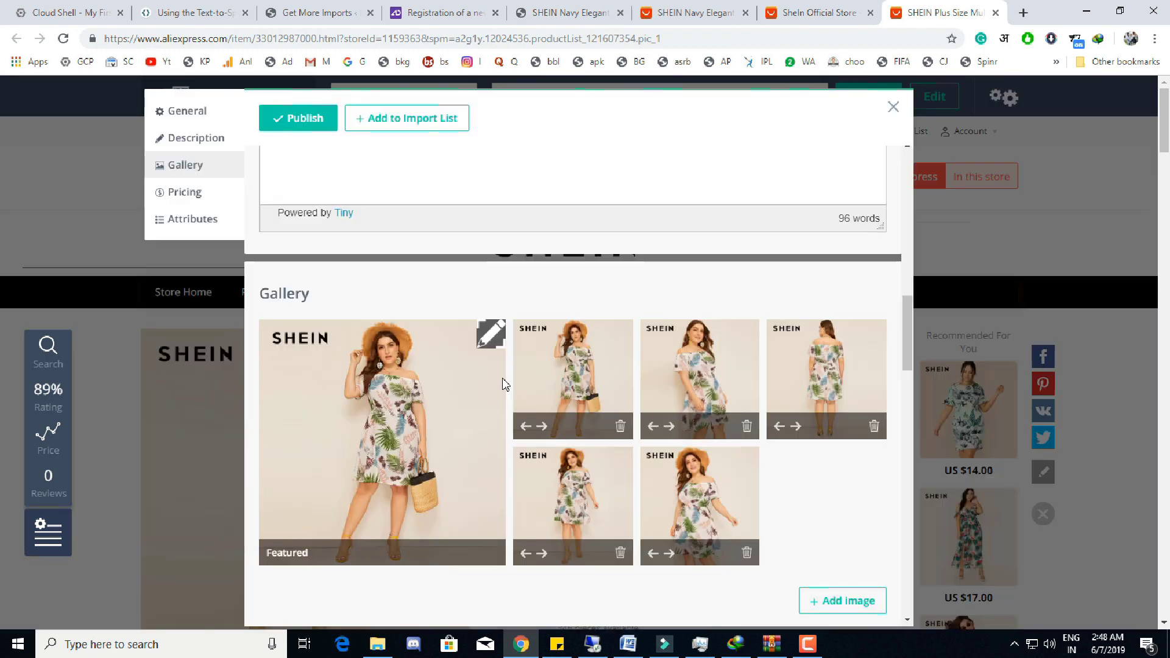
scroll(738, 402, down, 3)
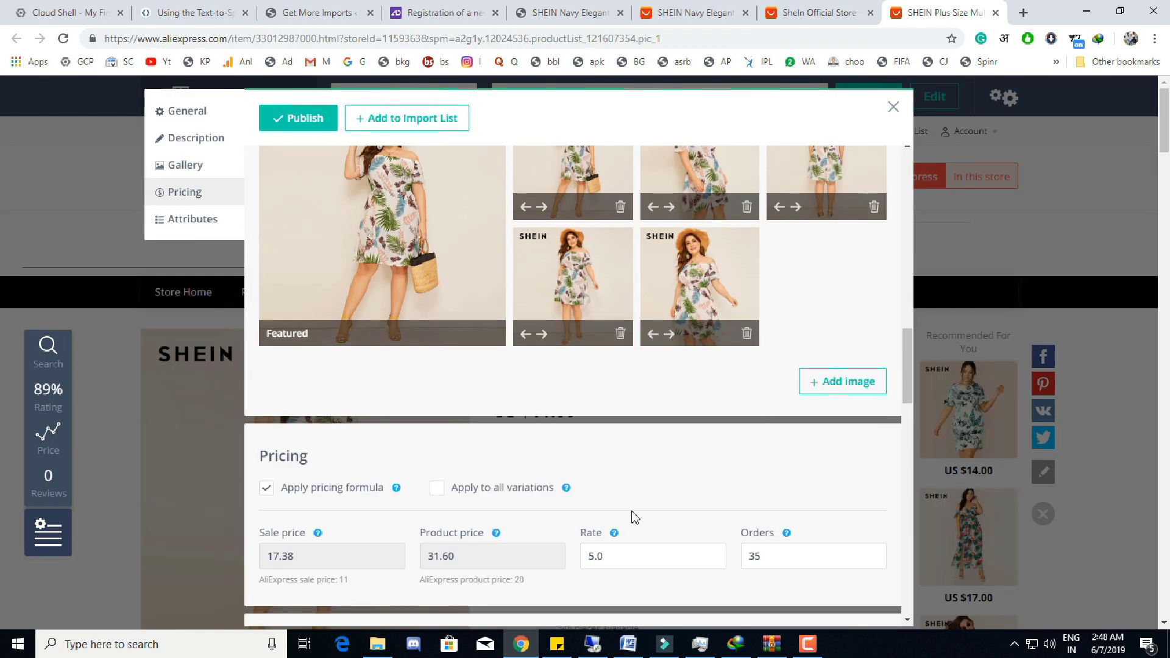
scroll(634, 518, down, 2)
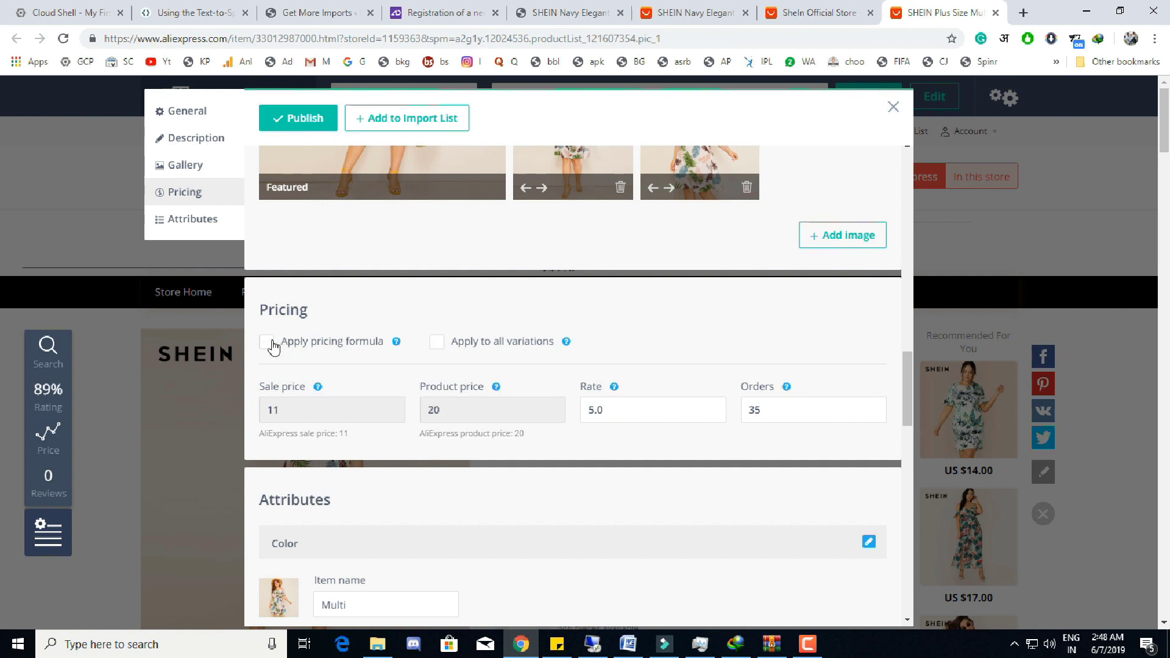
scroll(625, 447, down, 3)
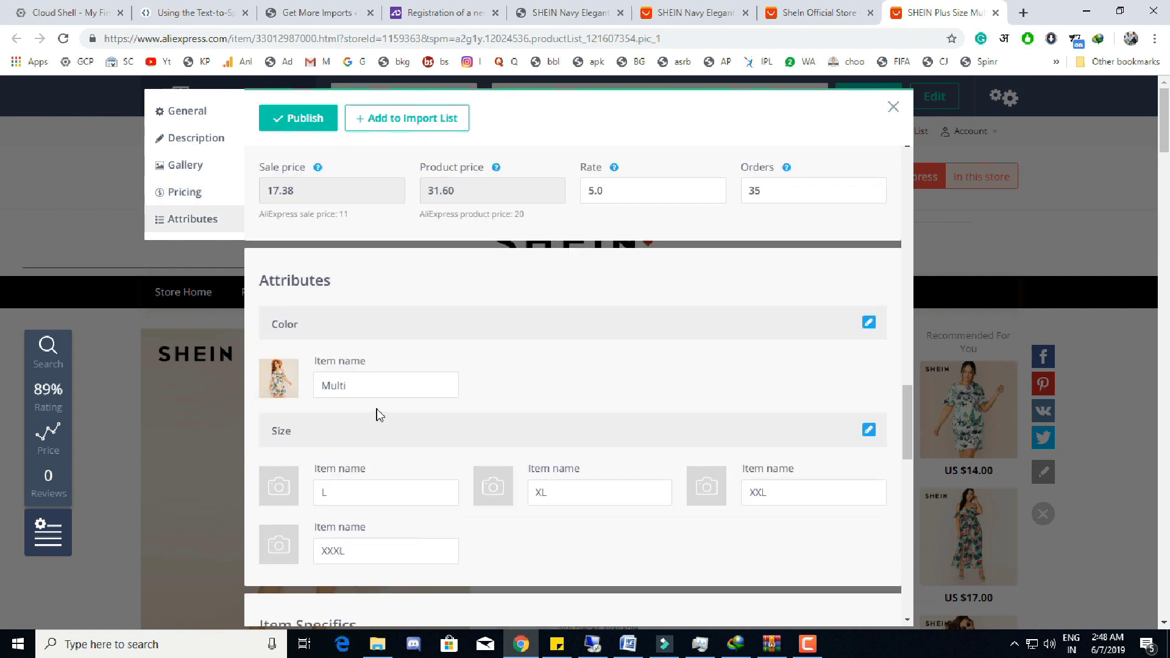
scroll(439, 541, down, 2)
scroll(913, 323, up, 2)
scroll(420, 434, down, 2)
scroll(721, 390, up, 2)
scroll(679, 510, down, 4)
scroll(461, 479, down, 2)
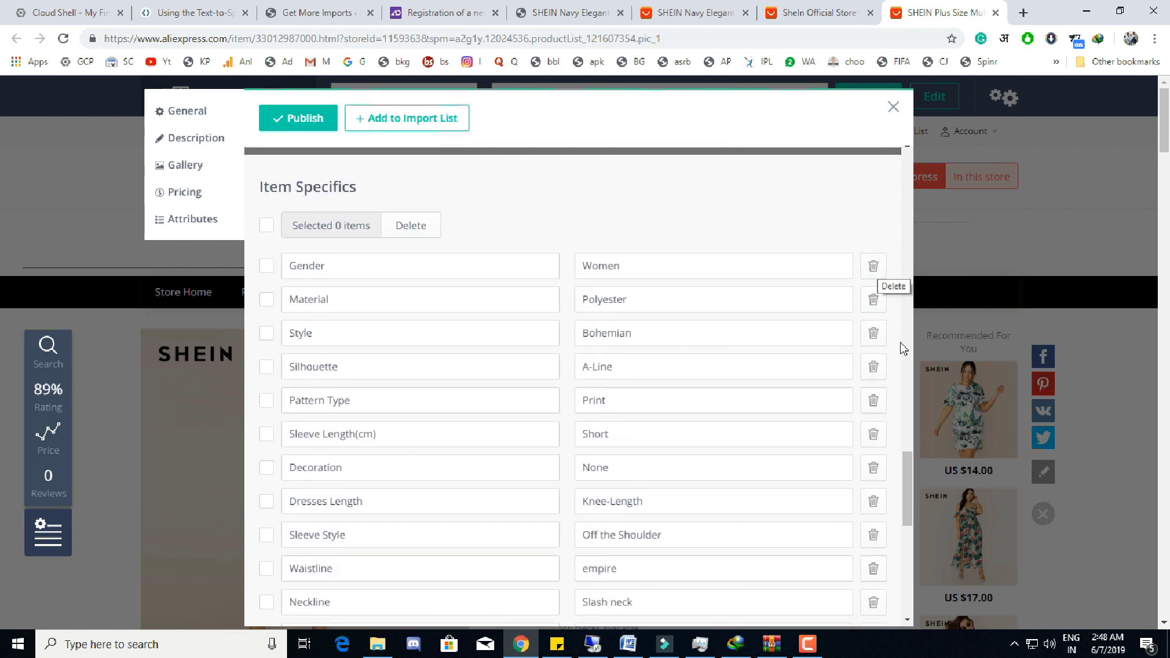
Delete the Brand Name, Model Number, UID and Fabric attribute rows.
scroll(865, 428, down, 3)
scroll(851, 391, down, 4)
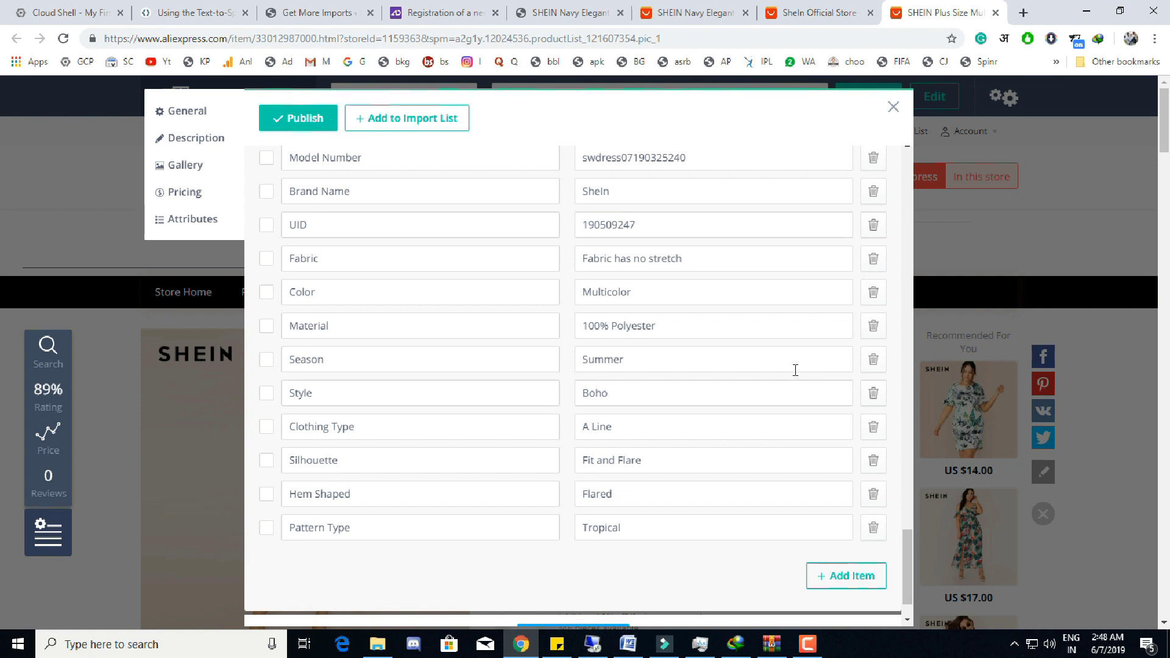
scroll(496, 231, up, 1)
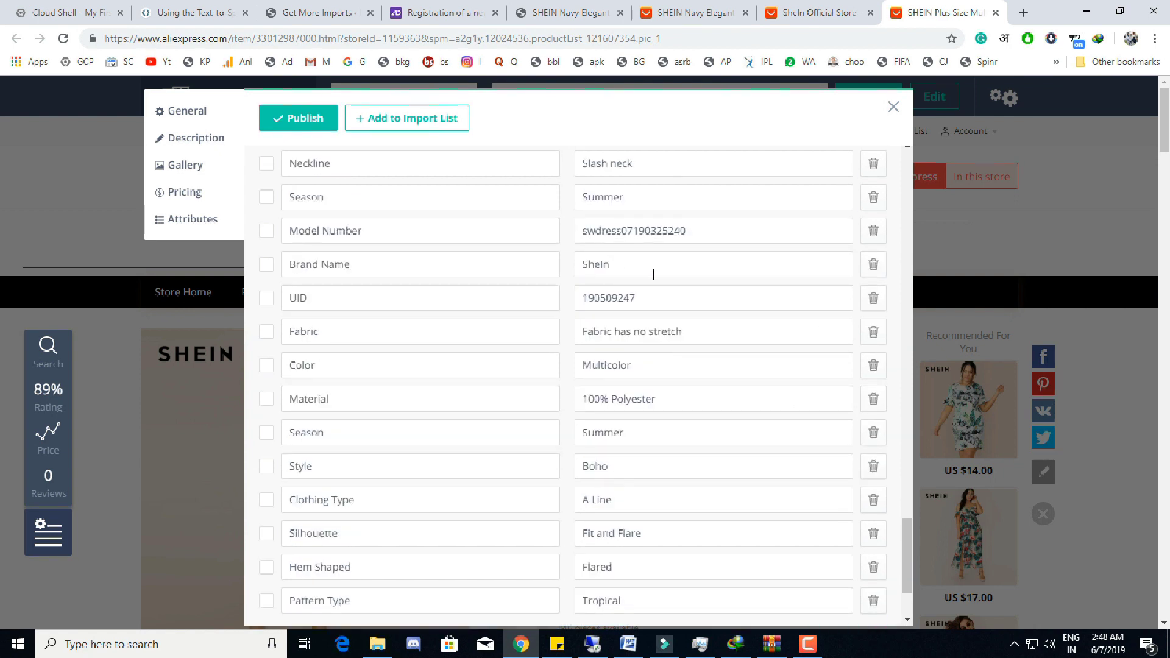
click(874, 266)
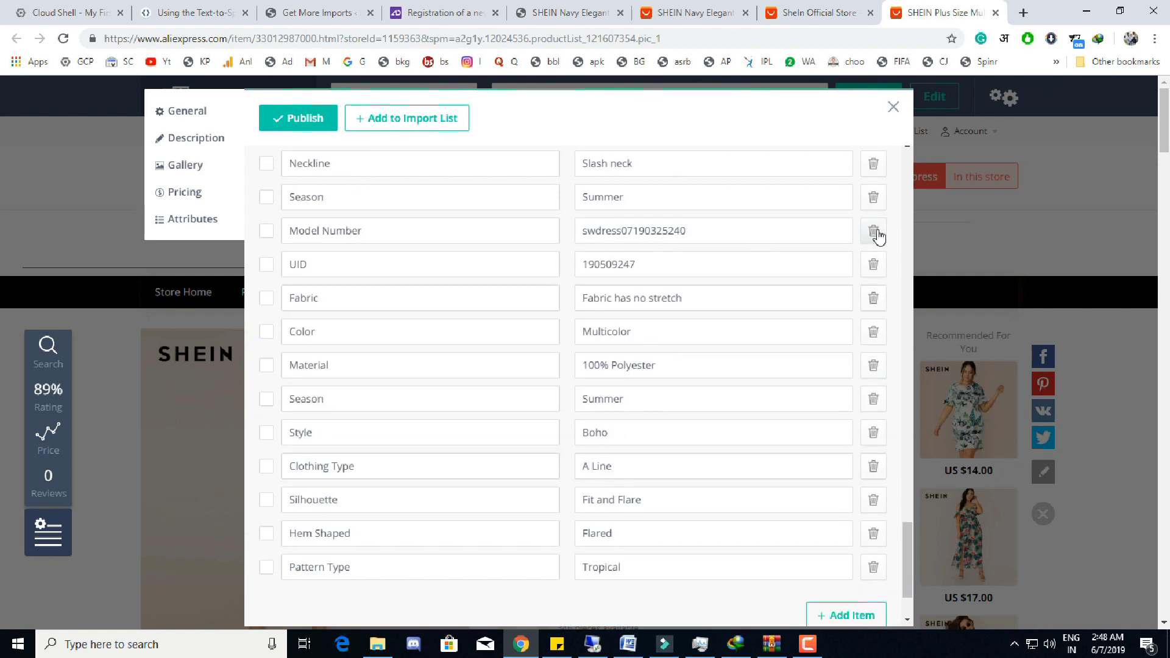
drag(743, 233, 602, 231)
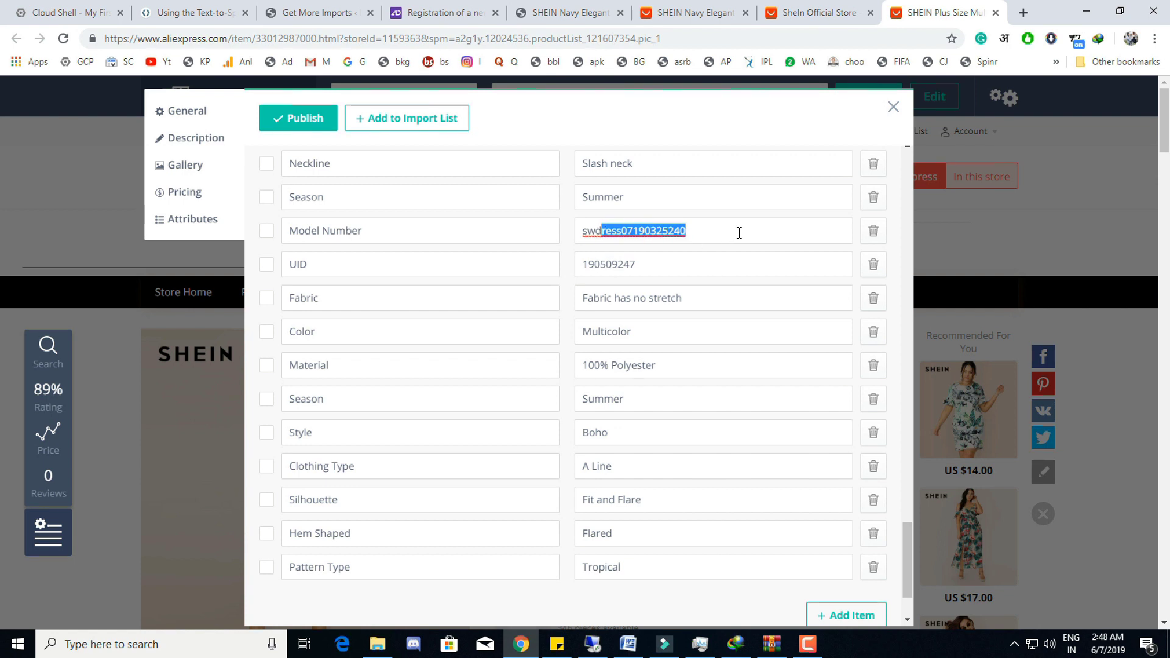
click(874, 230)
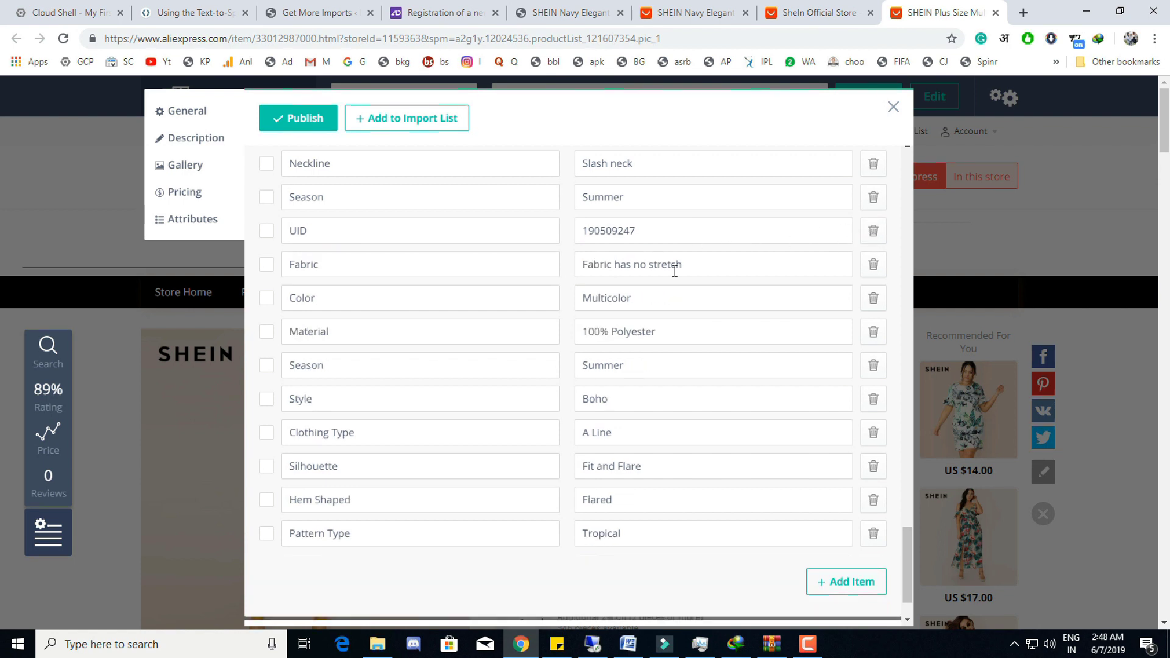
click(869, 238)
click(874, 234)
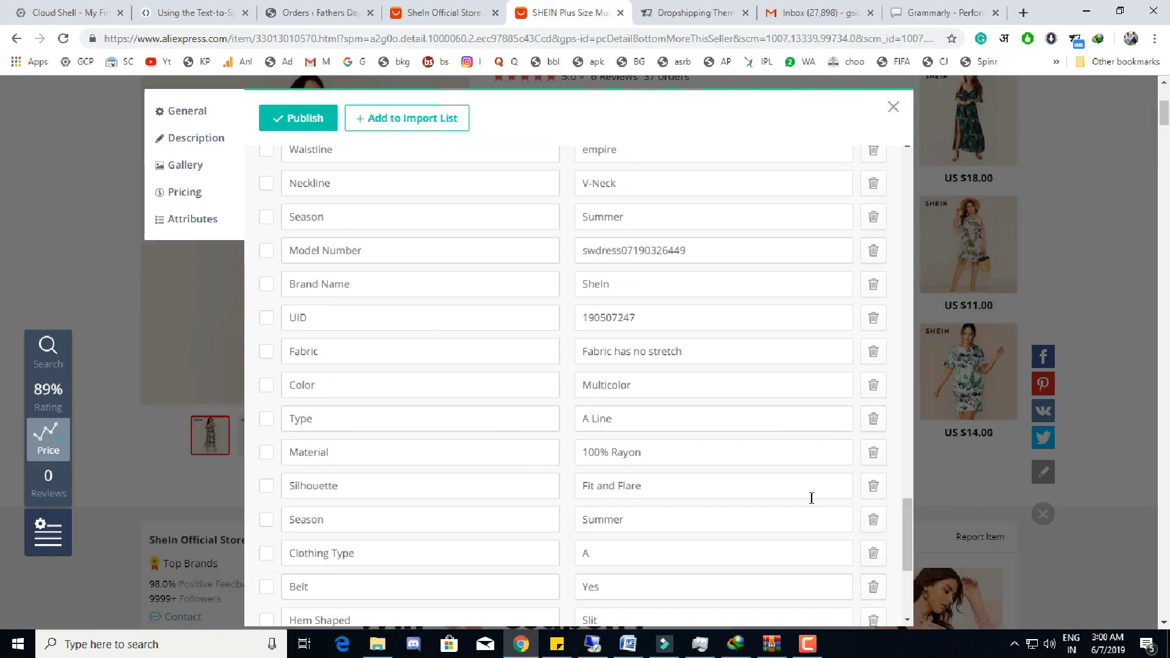
Delete the remaining UID, Brand Name and Model Number attribute rows.
scroll(792, 494, down, 5)
scroll(689, 473, up, 3)
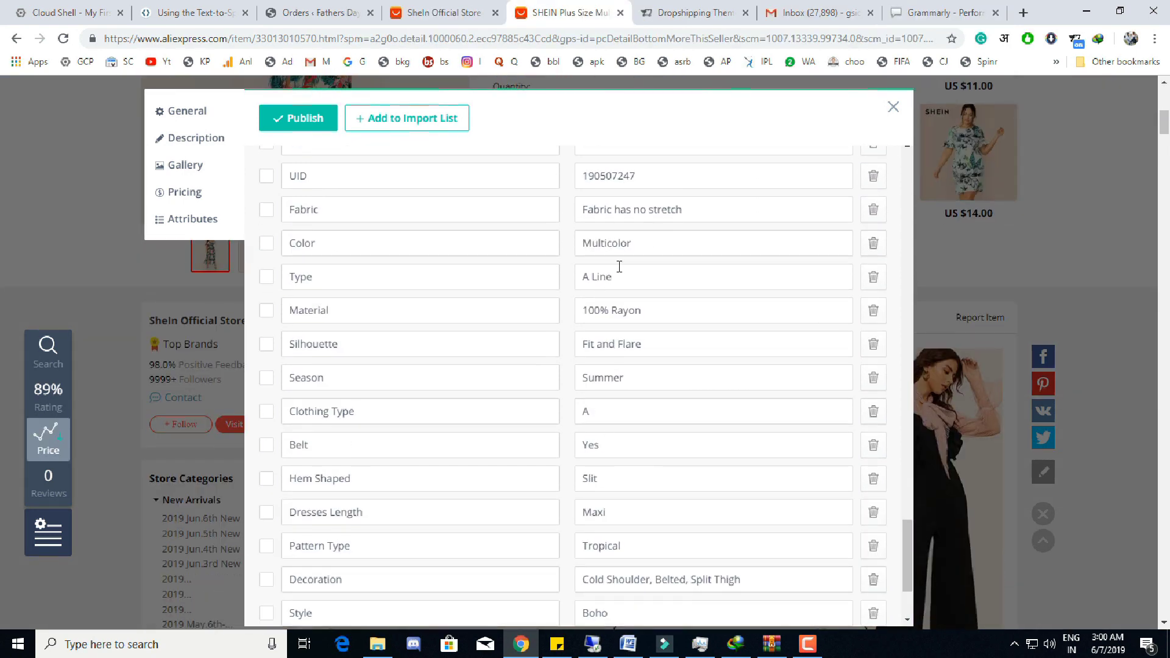
click(873, 177)
scroll(635, 306, up, 3)
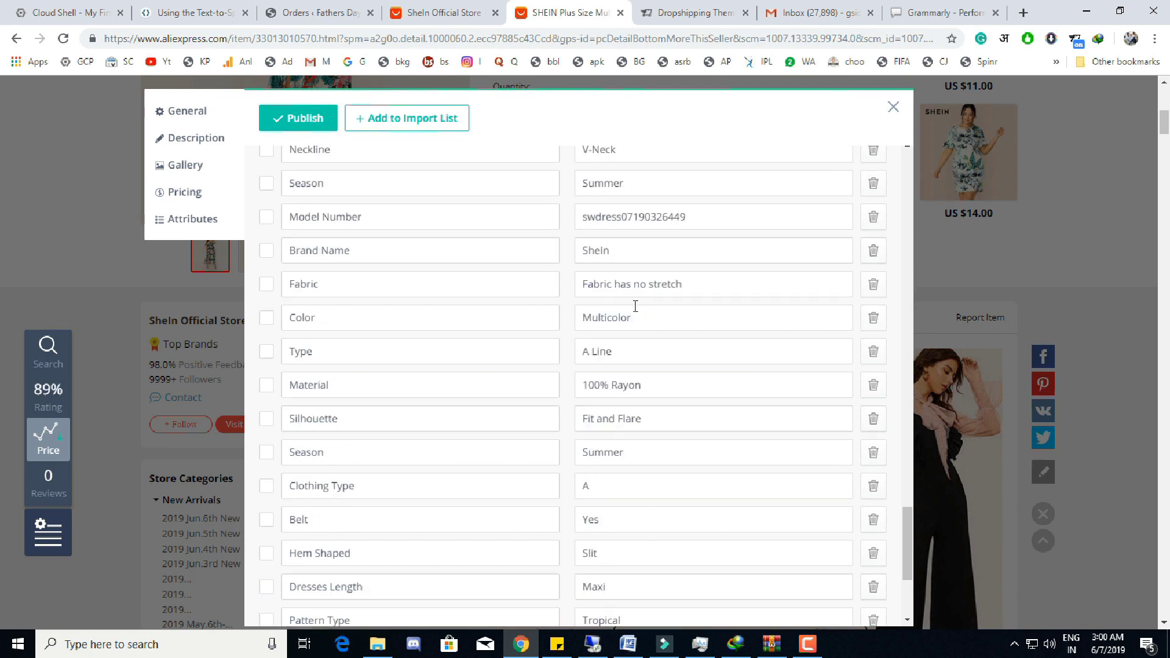
click(871, 289)
scroll(702, 407, up, 3)
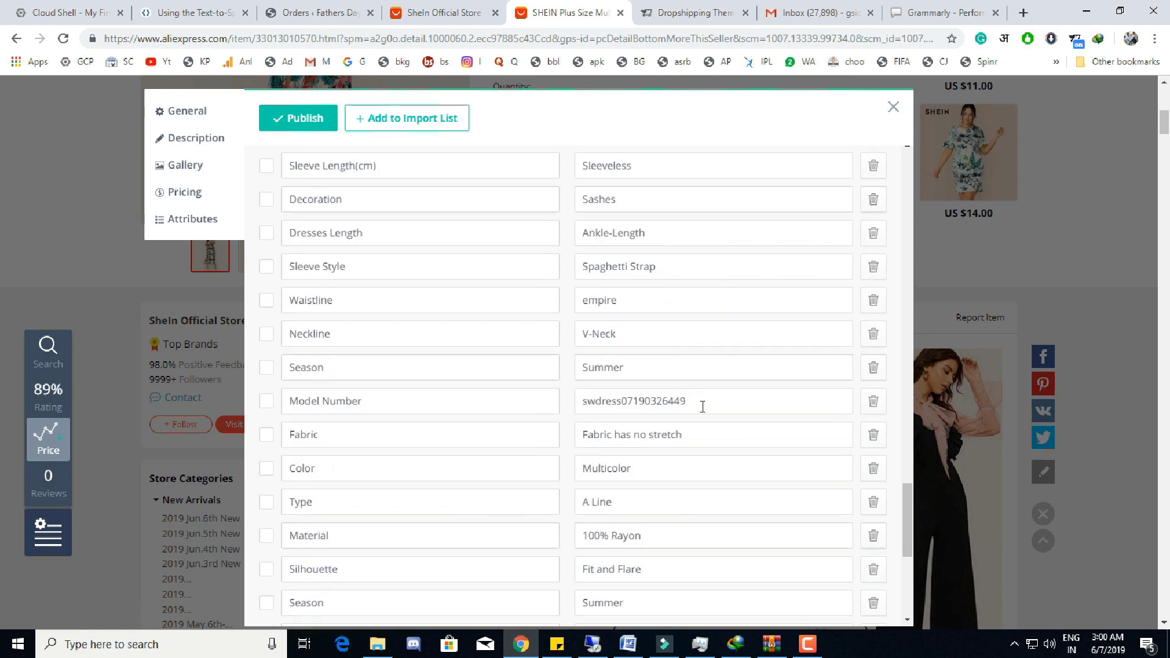
click(873, 401)
scroll(693, 385, up, 8)
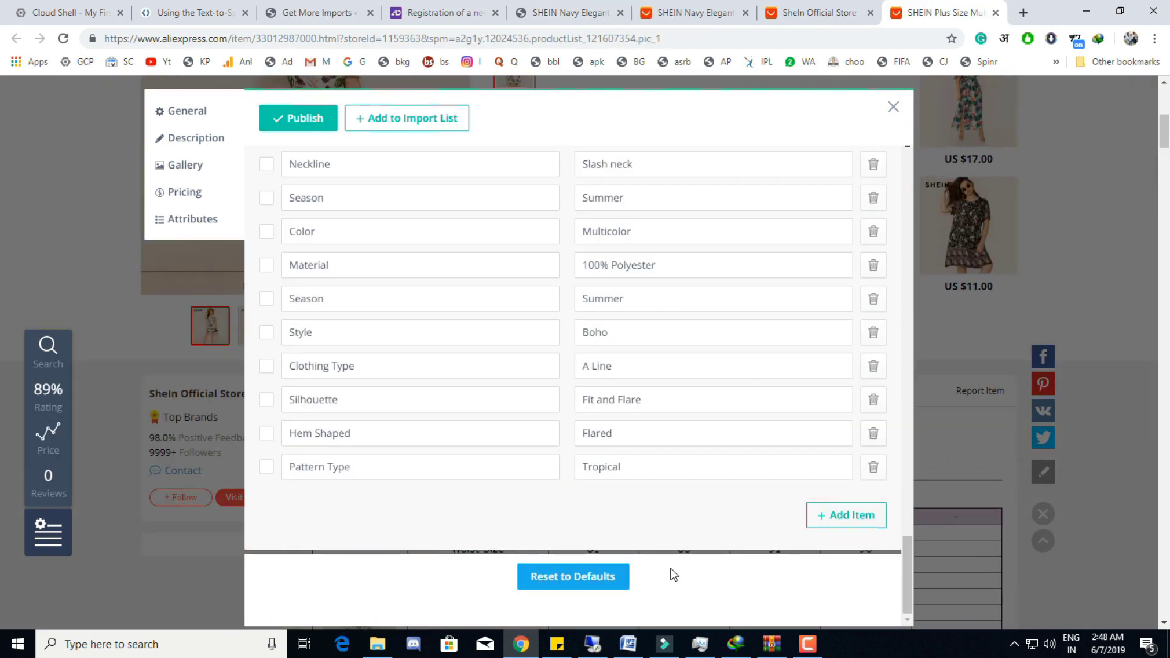
scroll(356, 244, up, 6)
Pick colour Multi and size XL on the storefront dress and check its 55 in stock.
scroll(356, 243, up, 10)
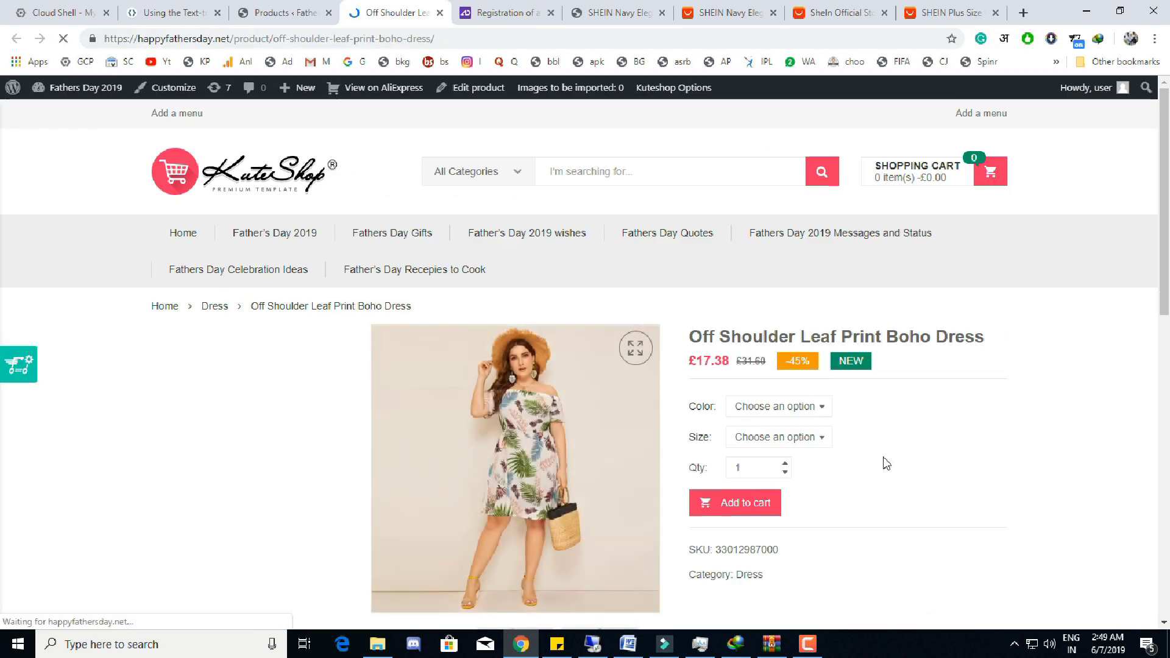
scroll(933, 423, down, 2)
click(804, 264)
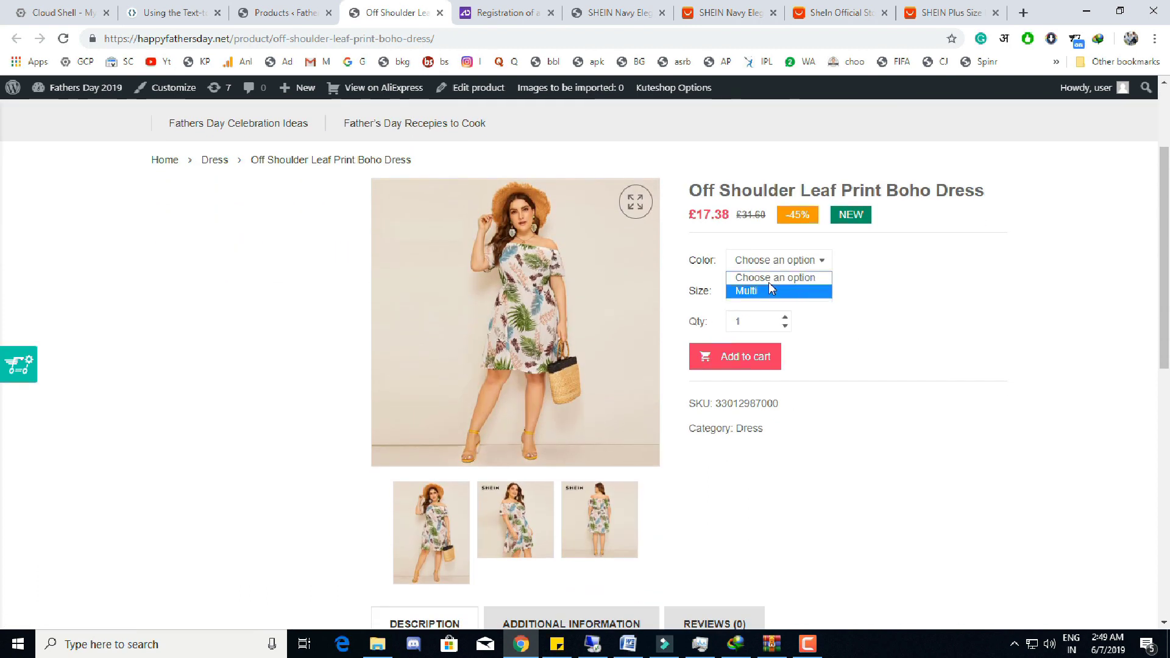
click(772, 297)
click(804, 261)
click(824, 290)
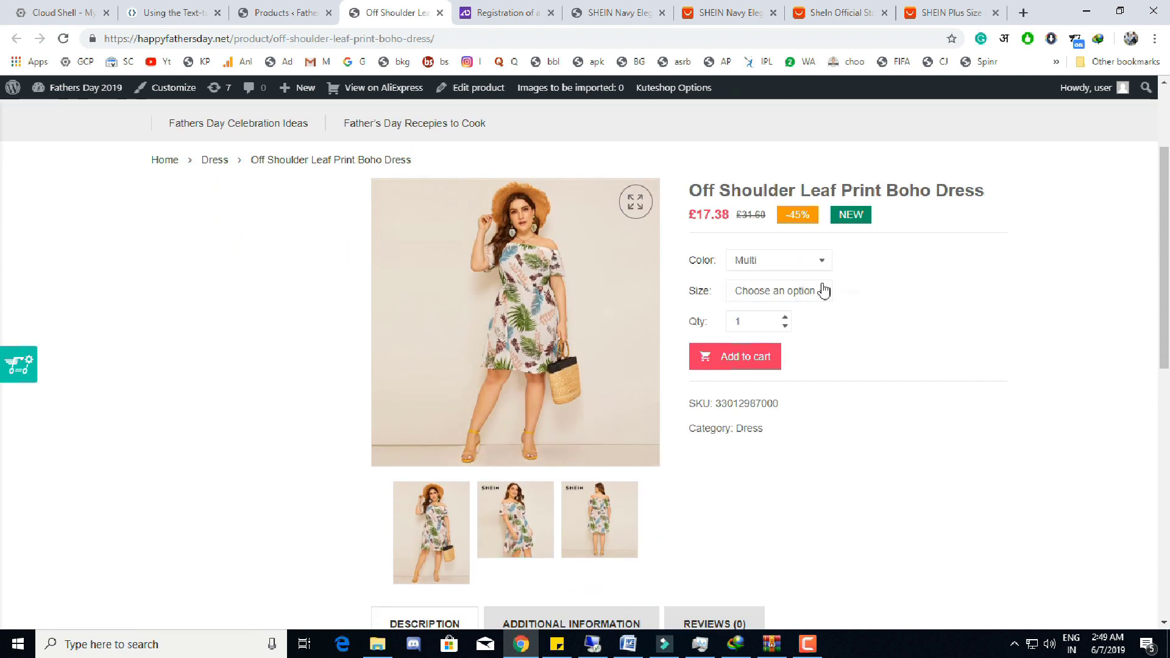
click(776, 291)
click(765, 331)
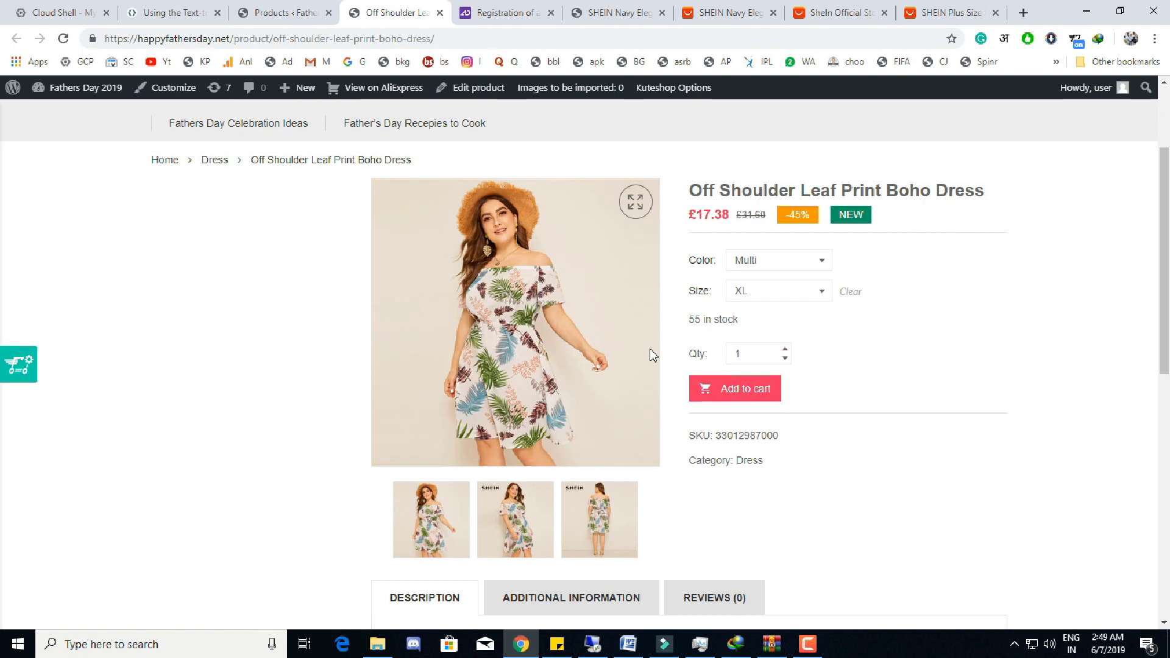
drag(689, 320, 711, 319)
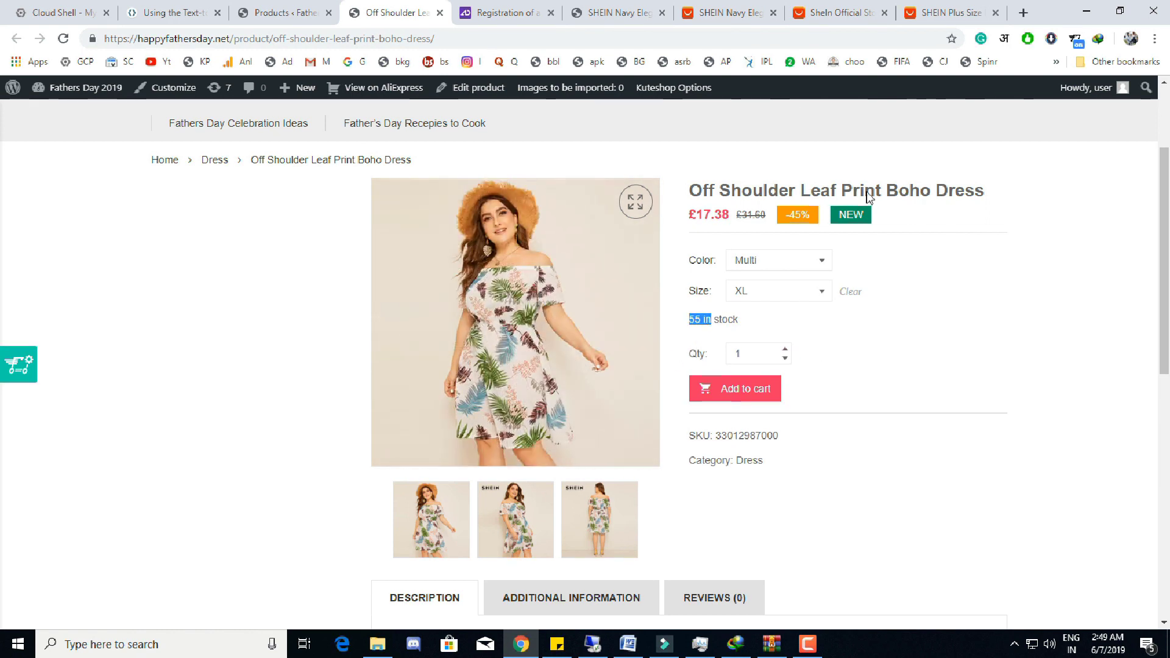
click(928, 19)
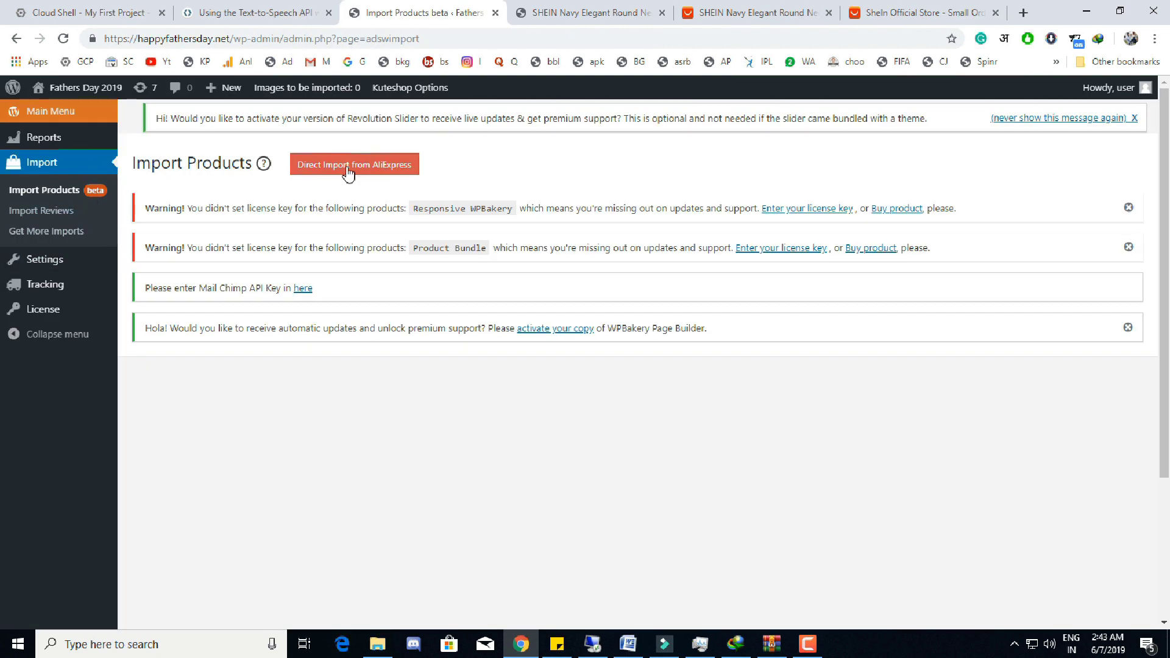
In General settings, enter a default phone number with code 1 and enable the customer-number override.
click(348, 173)
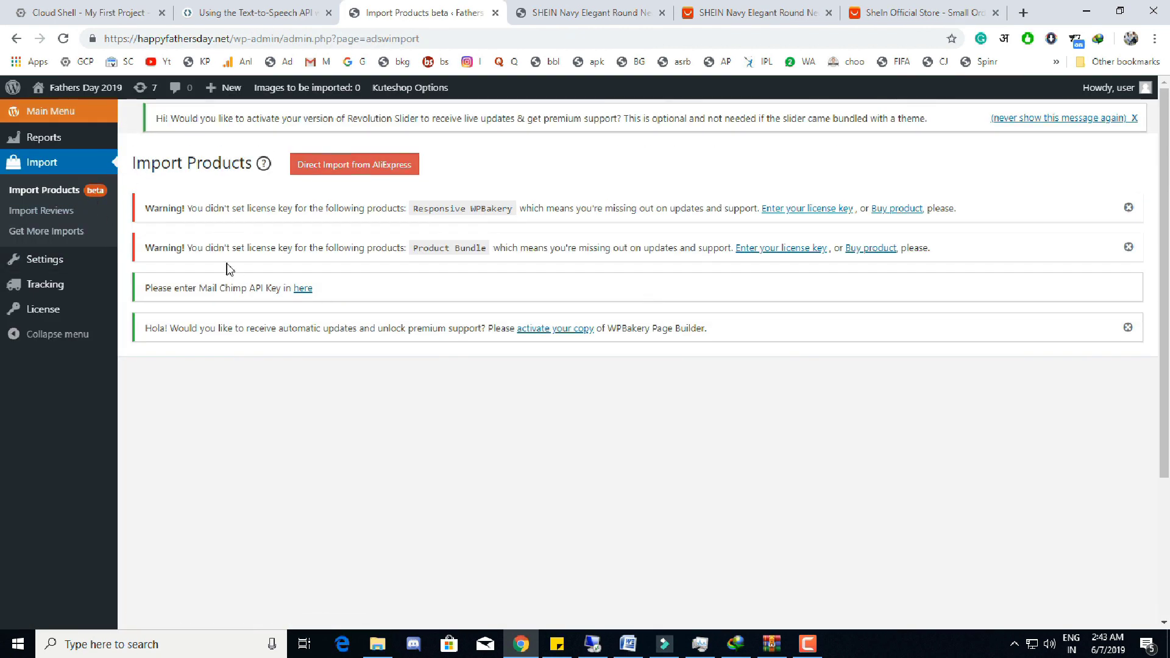
mouse_move(79, 264)
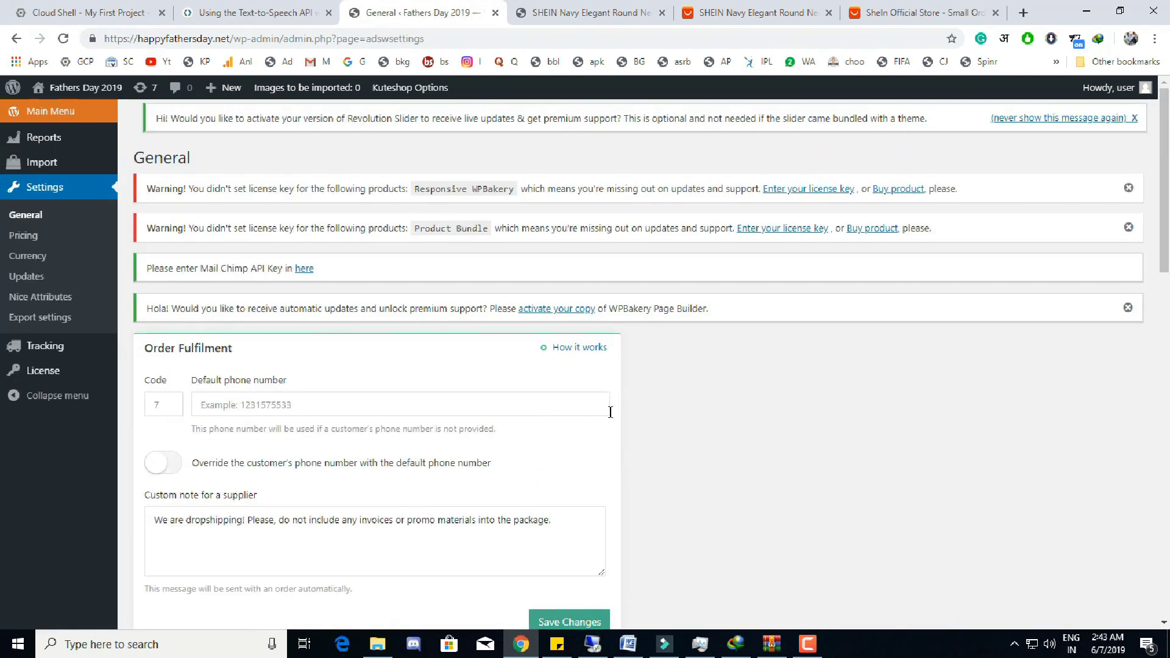
scroll(610, 410, down, 3)
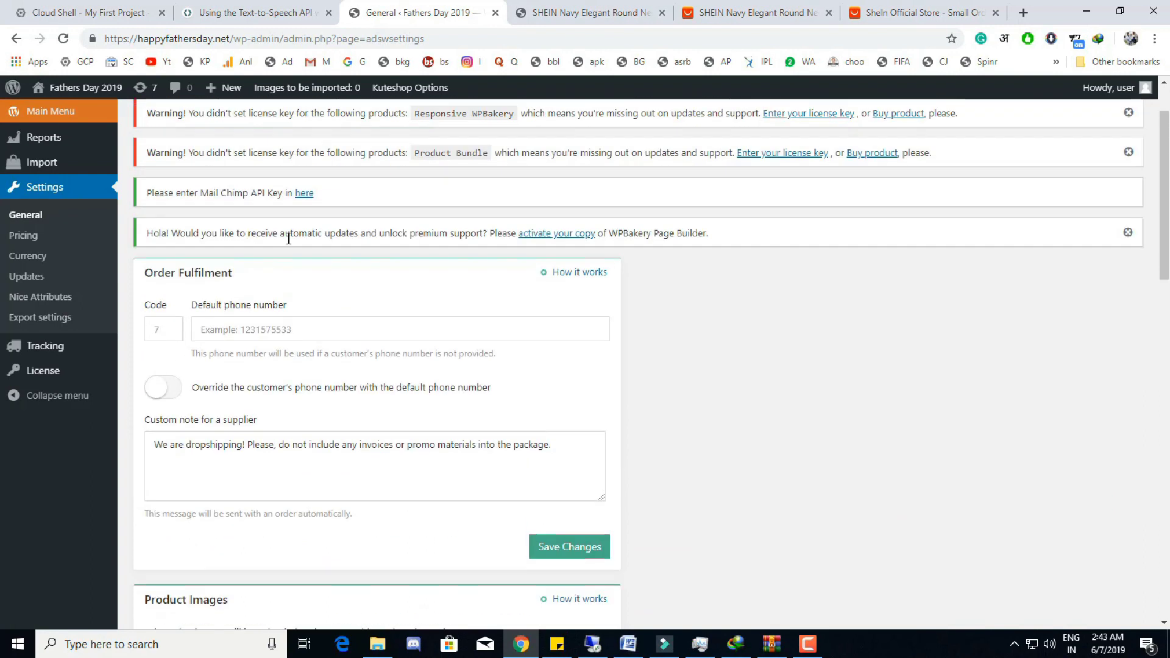
click(252, 336)
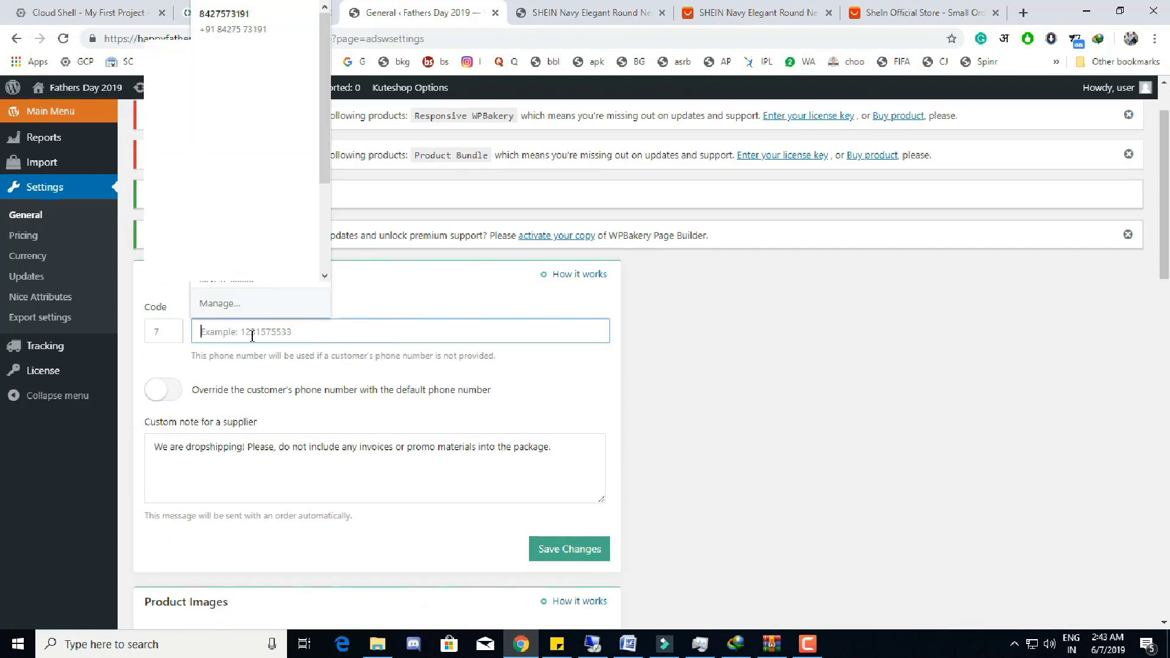
click(167, 333)
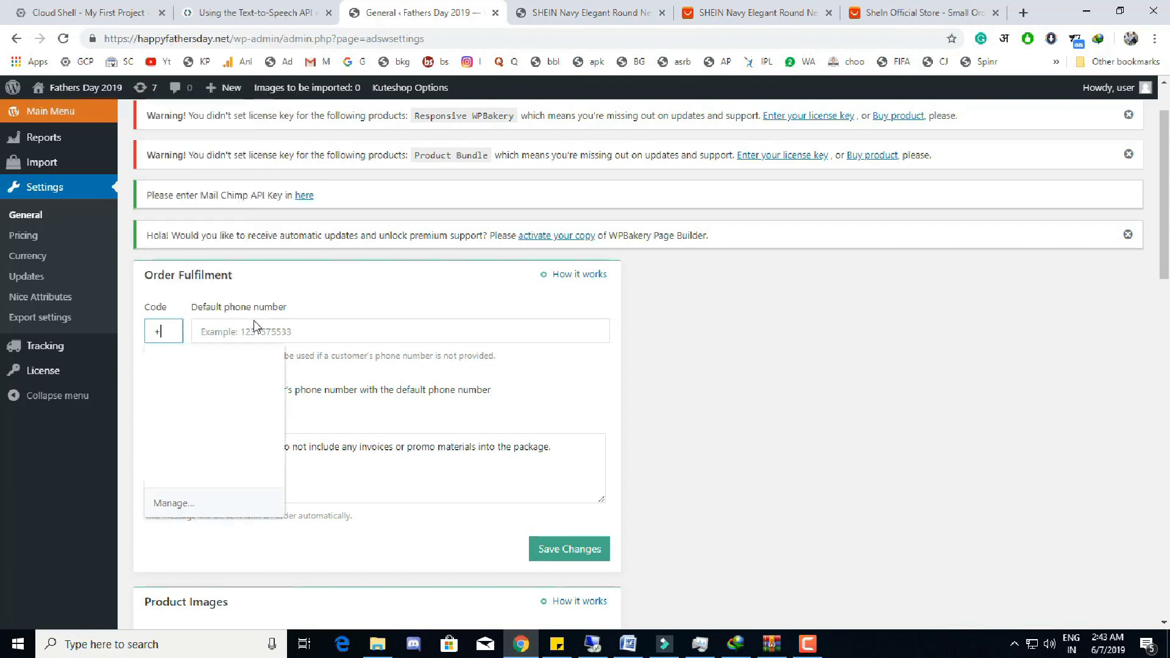
text(1)
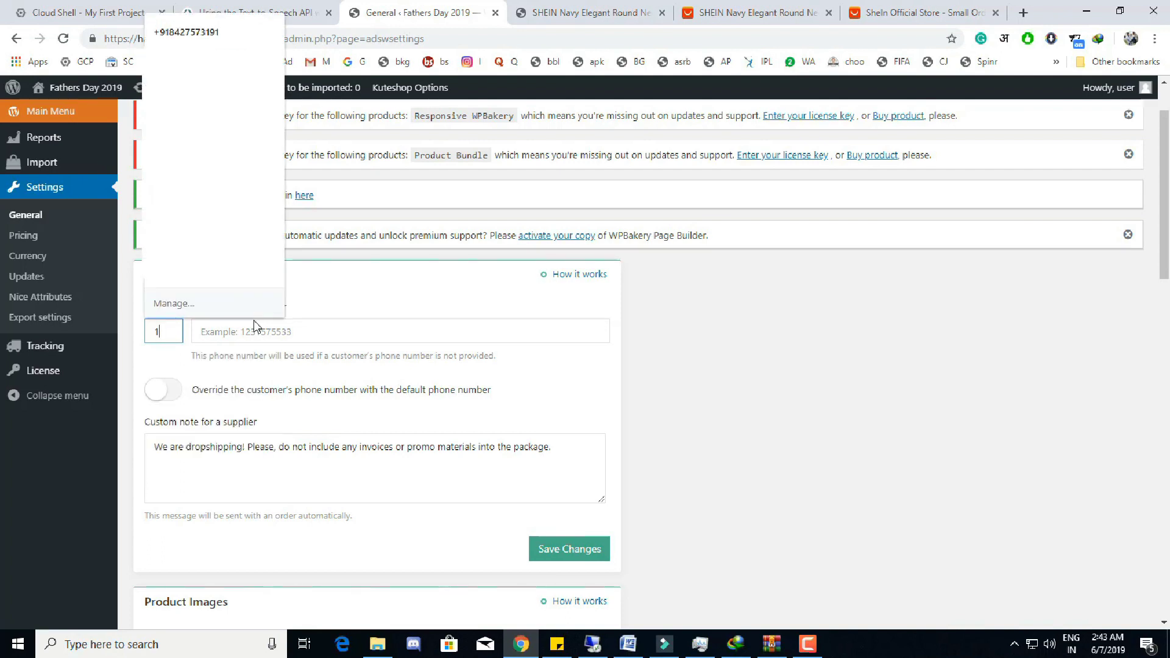
key(Tab)
text(352154)
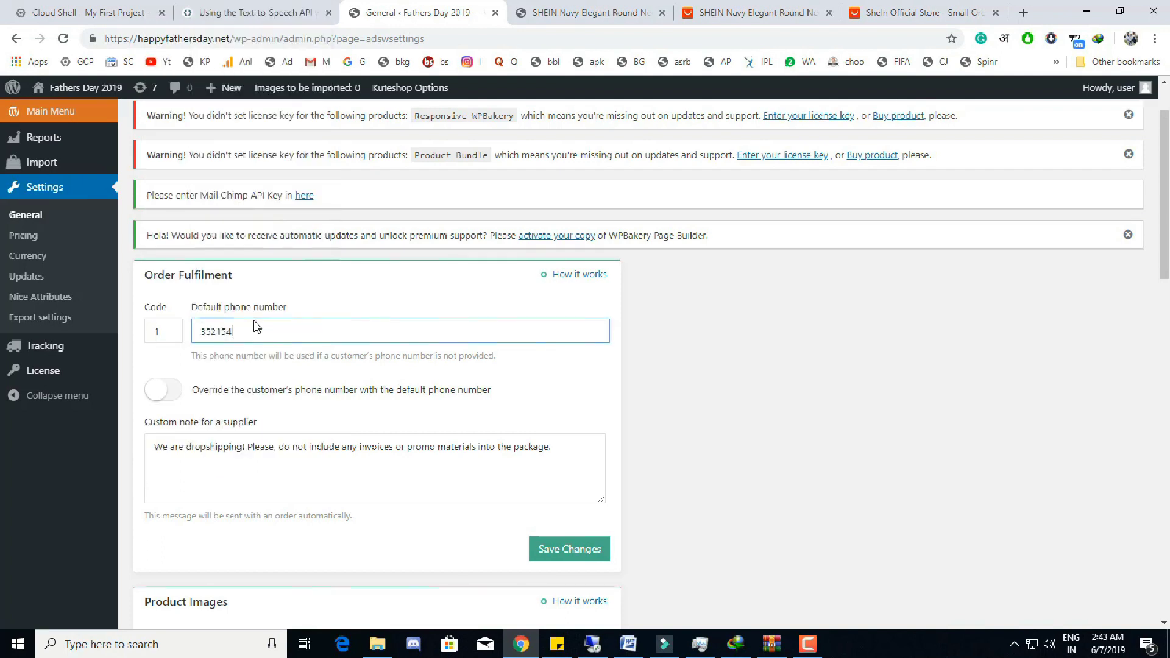
text(94)
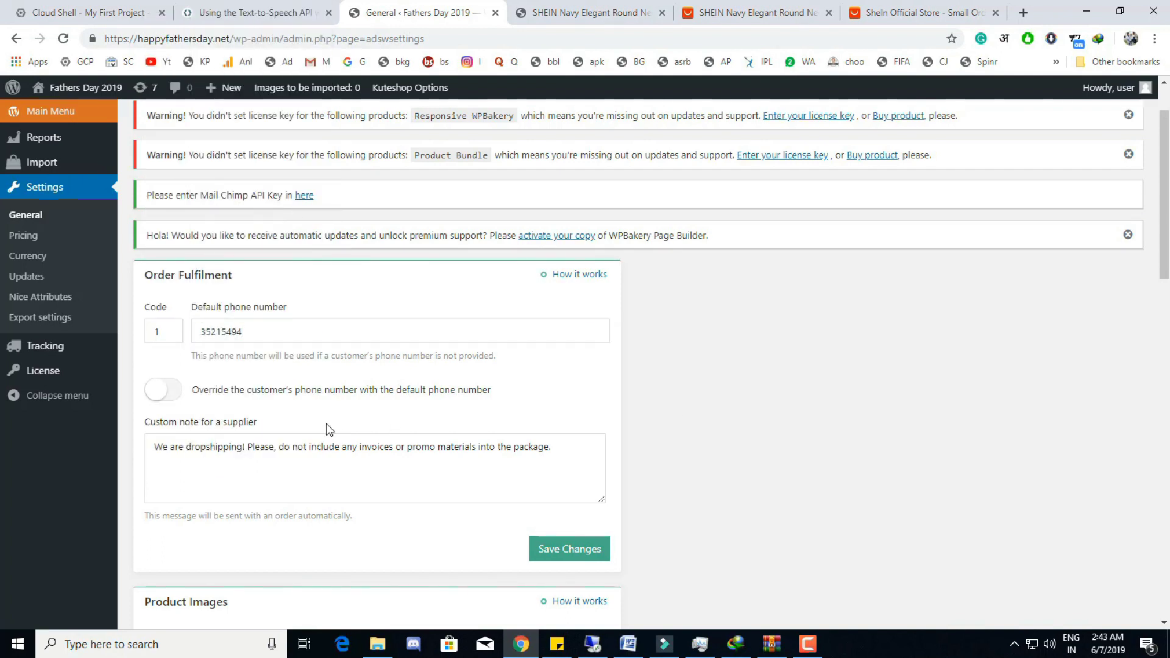
click(163, 391)
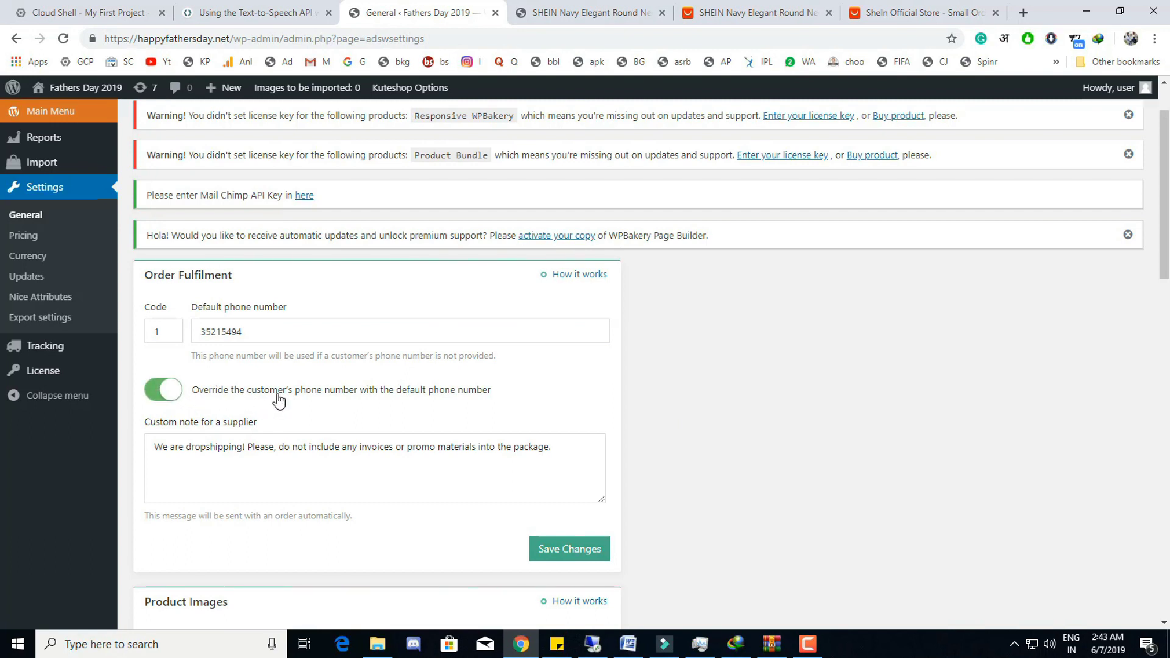
Select and review the custom note for the supplier.
drag(564, 451, 490, 449)
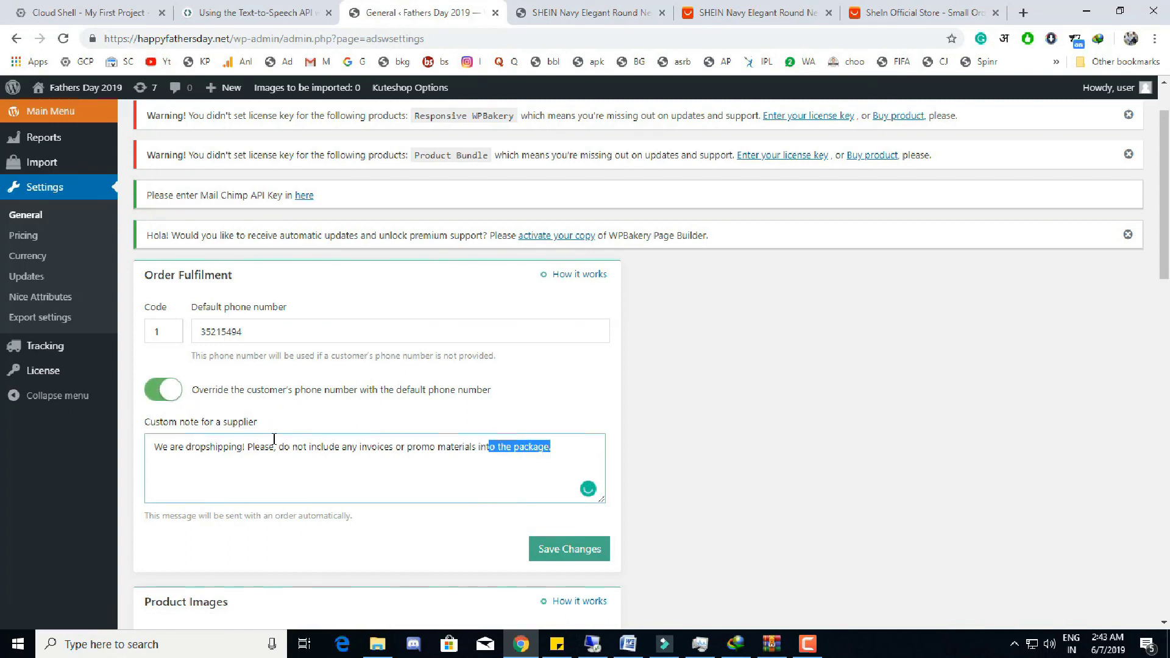
scroll(253, 347, down, 2)
drag(155, 301, 557, 304)
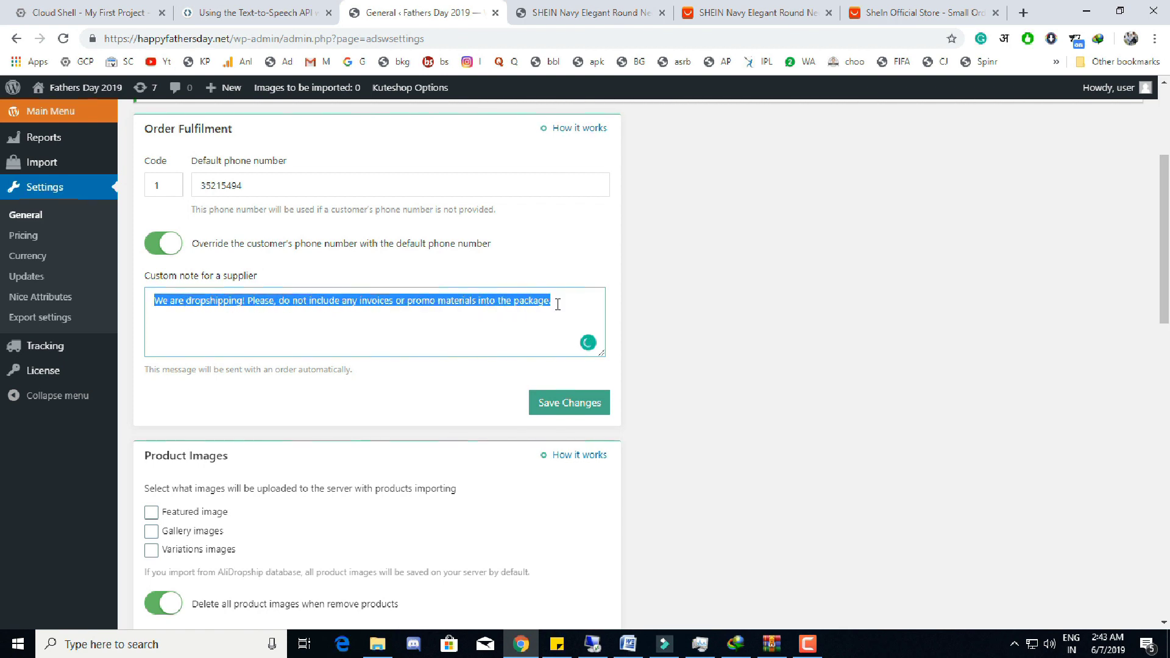
click(667, 329)
scroll(366, 397, down, 3)
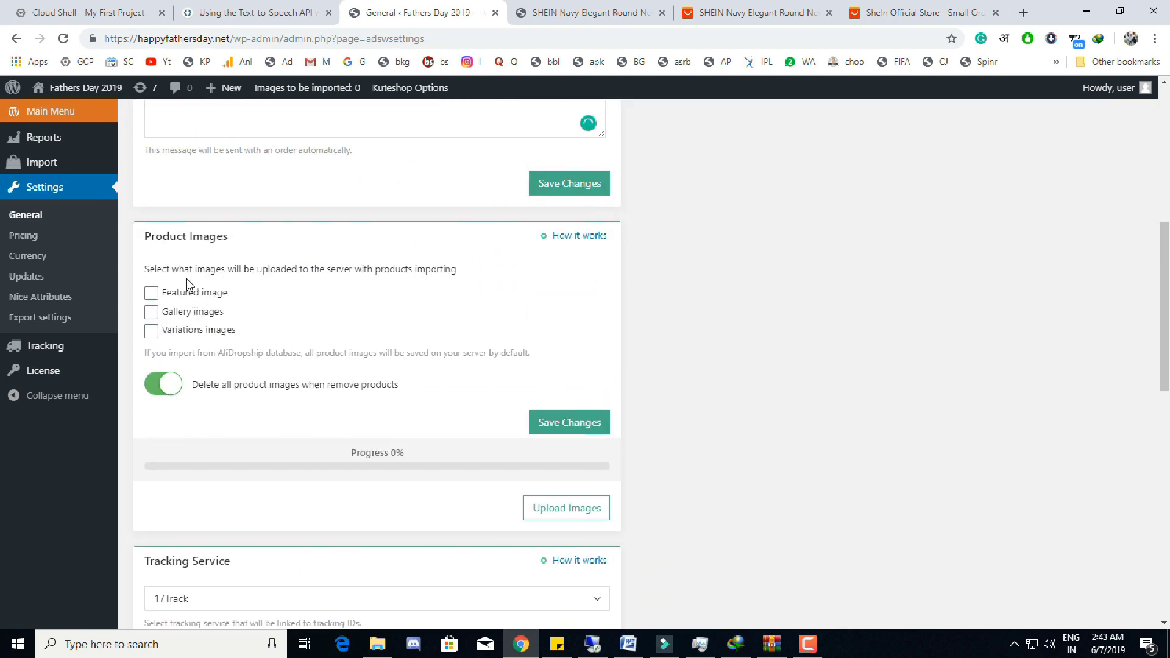
Include gallery images and variation images in product image uploads.
scroll(678, 274, down, 1)
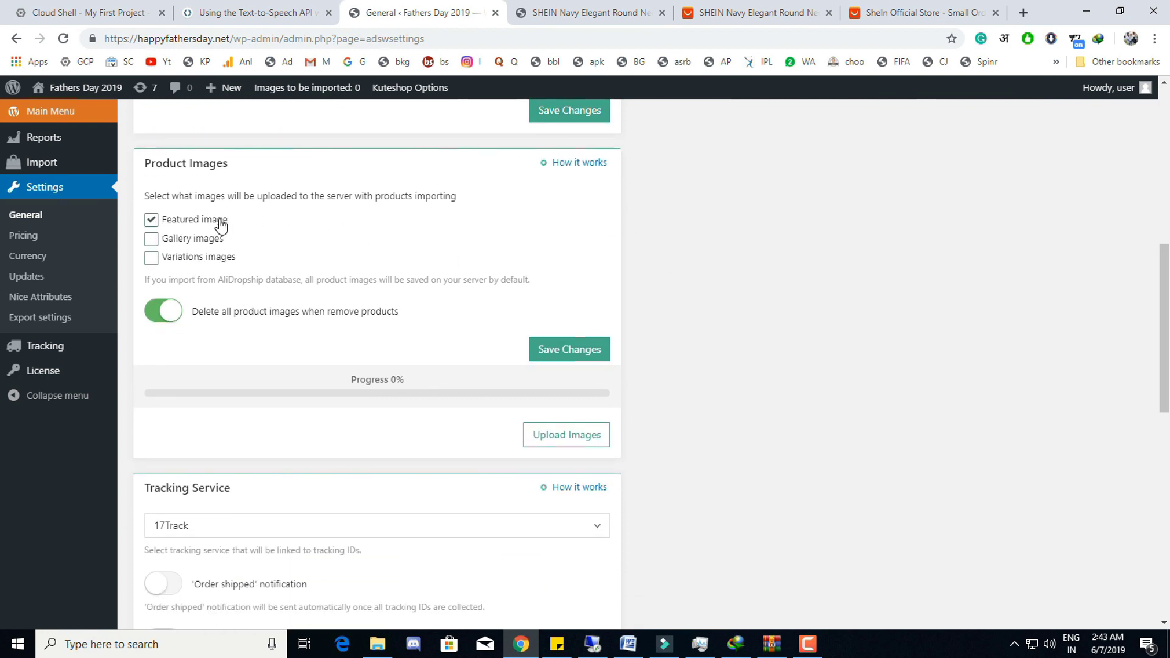
click(151, 239)
click(153, 257)
Choose 17Track as the tracking service, then scroll through Cashback, Quick Edit and Images in Reviews.
scroll(701, 277, down, 2)
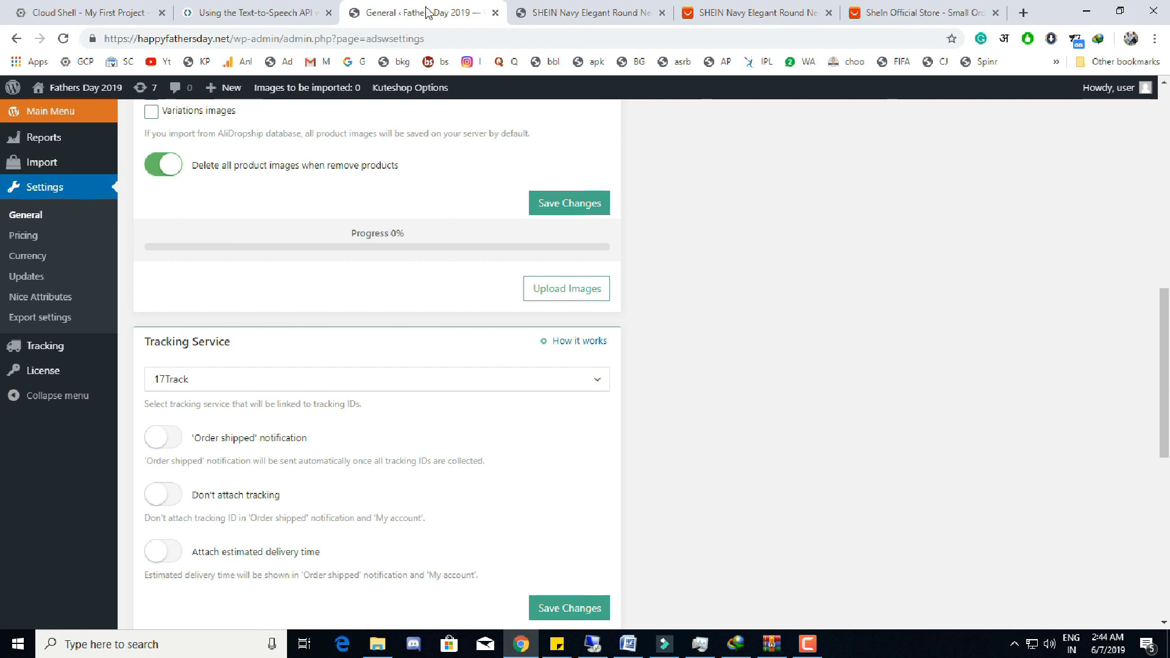
scroll(646, 245, down, 3)
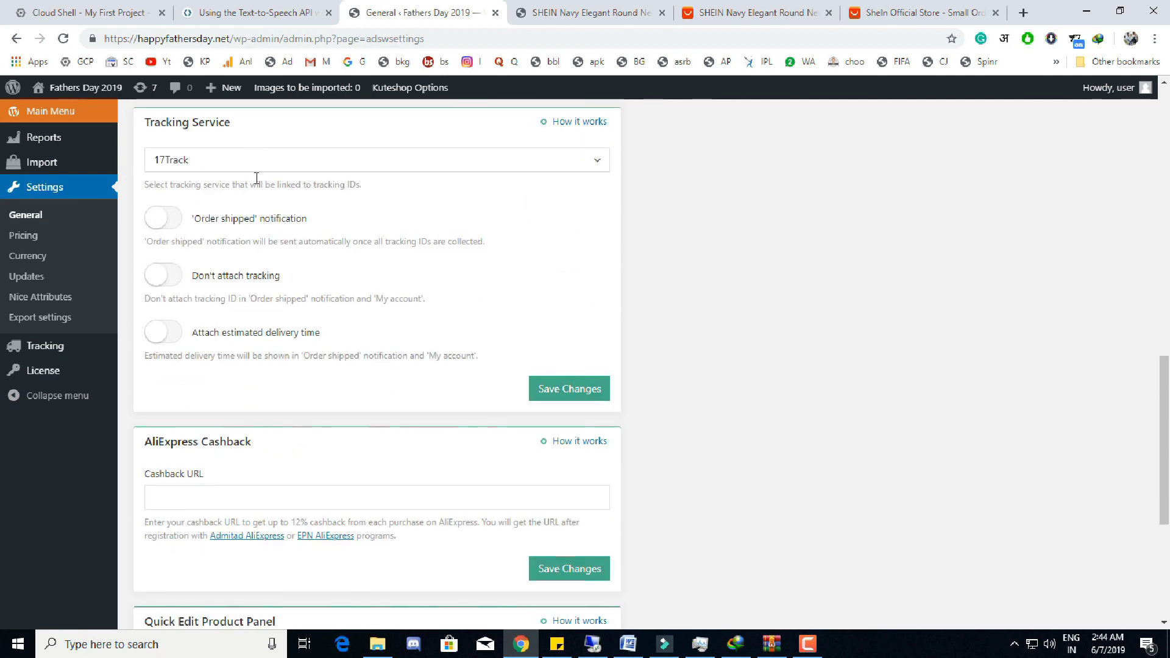
click(266, 168)
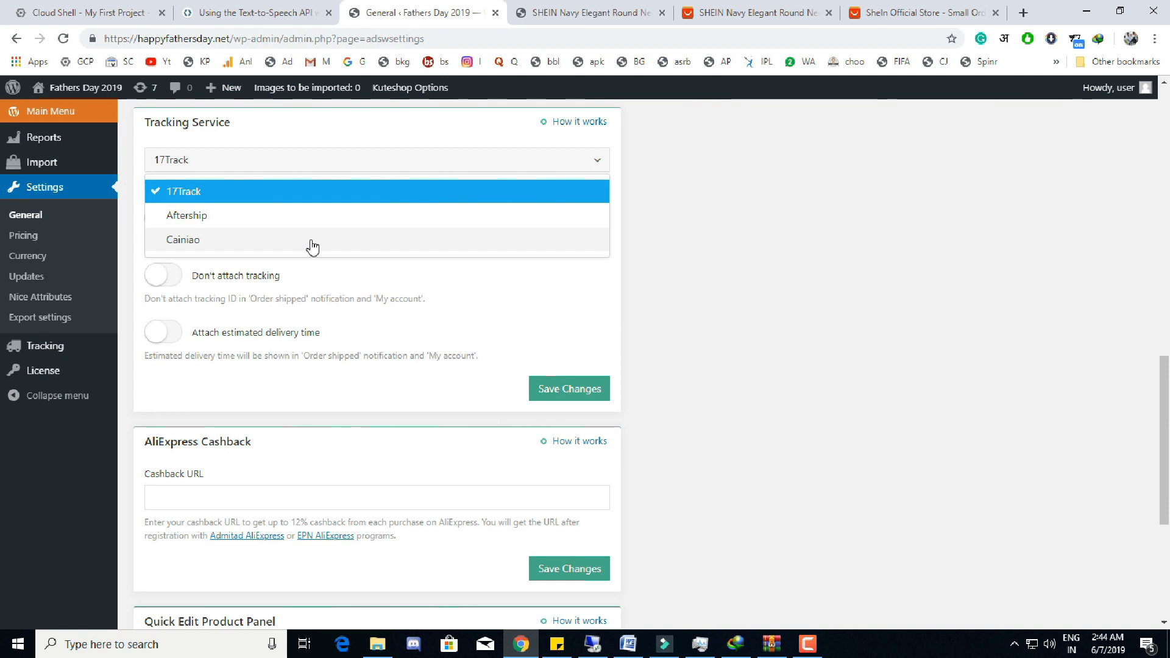
click(311, 221)
click(256, 171)
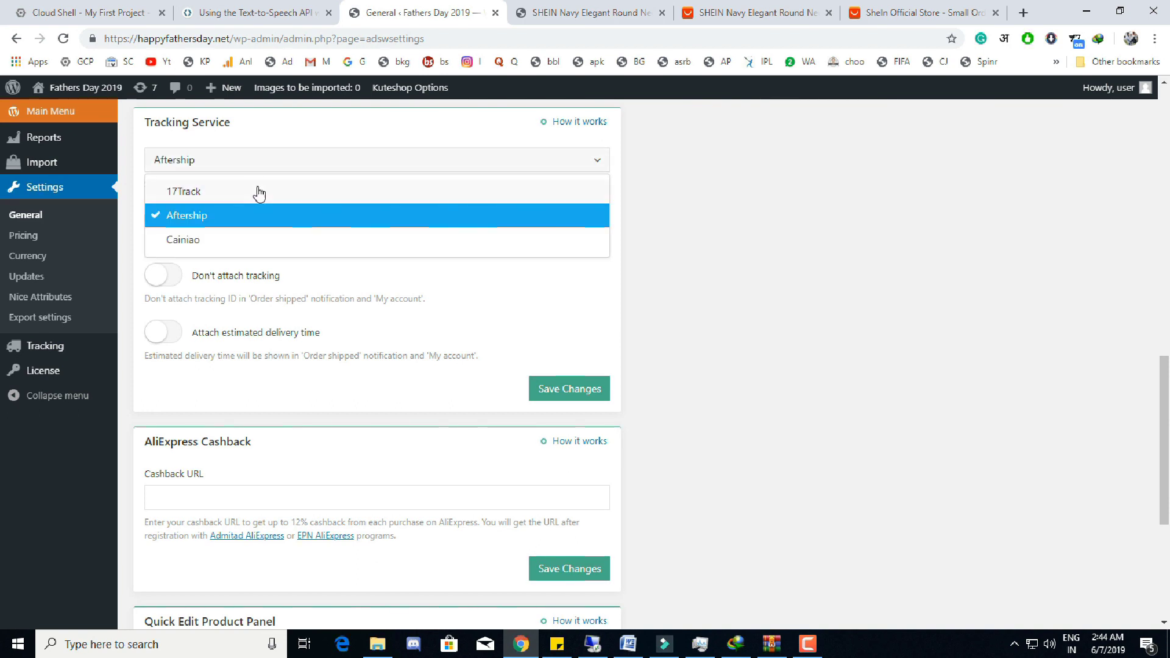
click(256, 191)
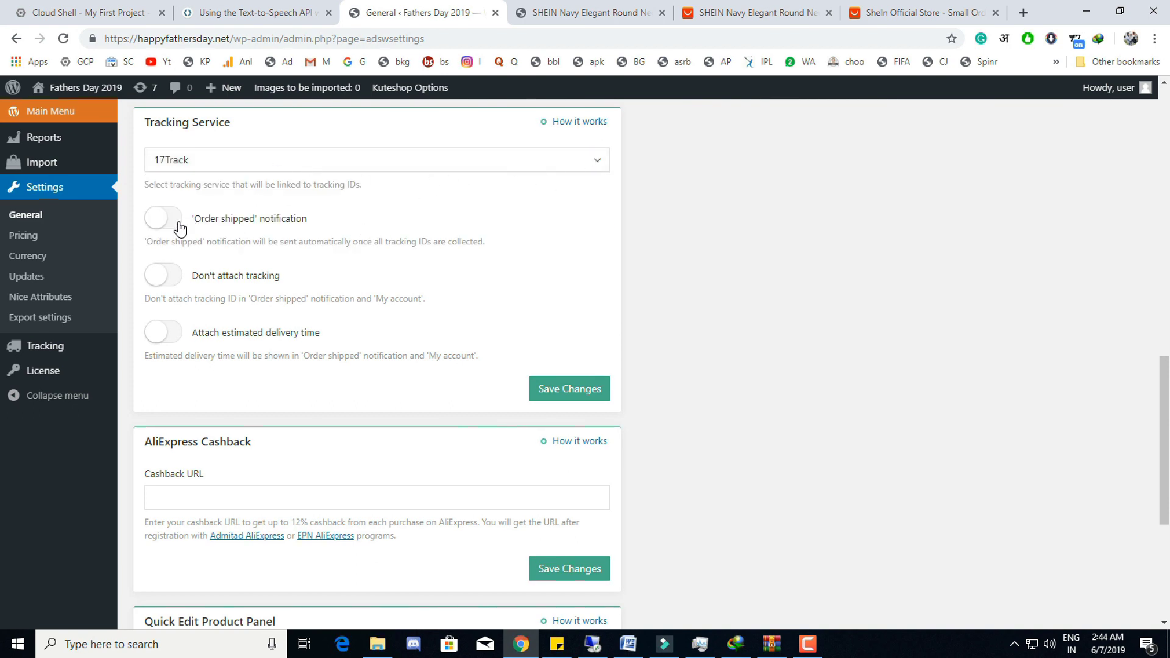
scroll(616, 242, up, 1)
scroll(333, 423, down, 3)
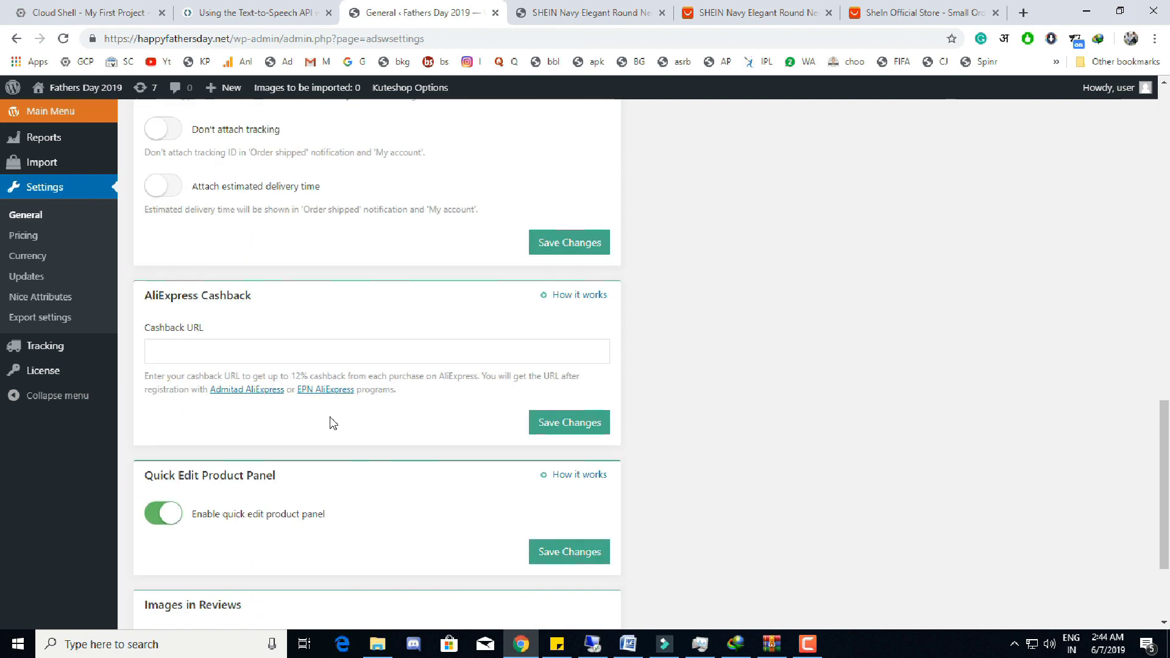
scroll(687, 329, down, 2)
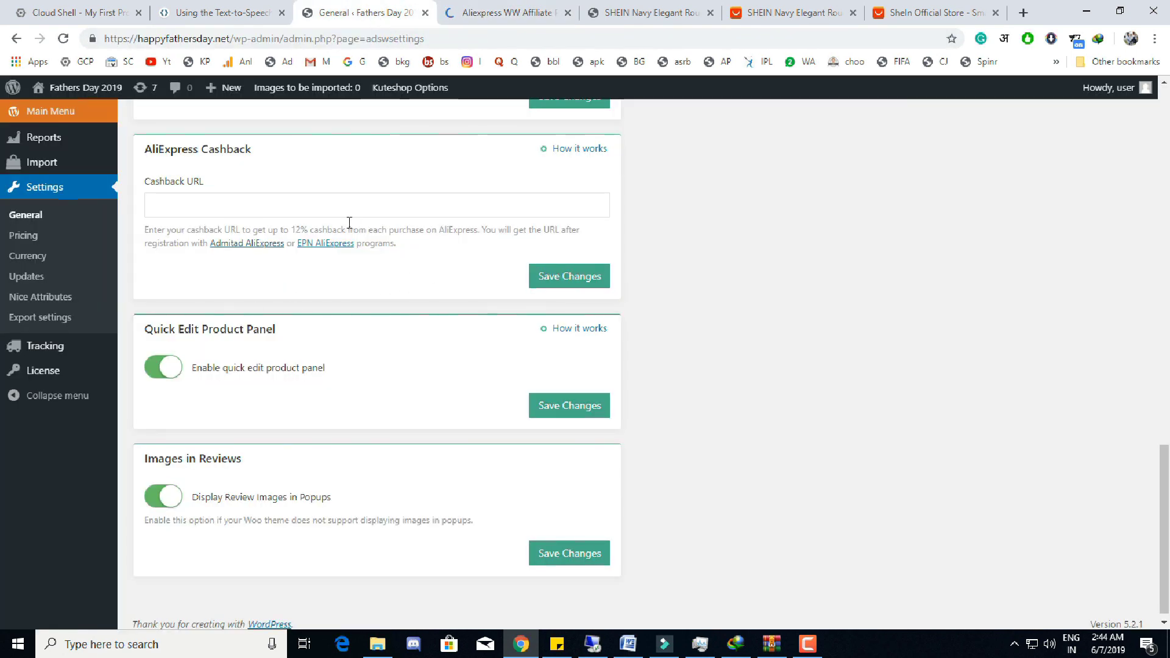
Highlight the 12% cashback note, then scroll through the Aliexpress WW Affiliate Program page on Admitad.
drag(289, 230, 335, 231)
click(457, 18)
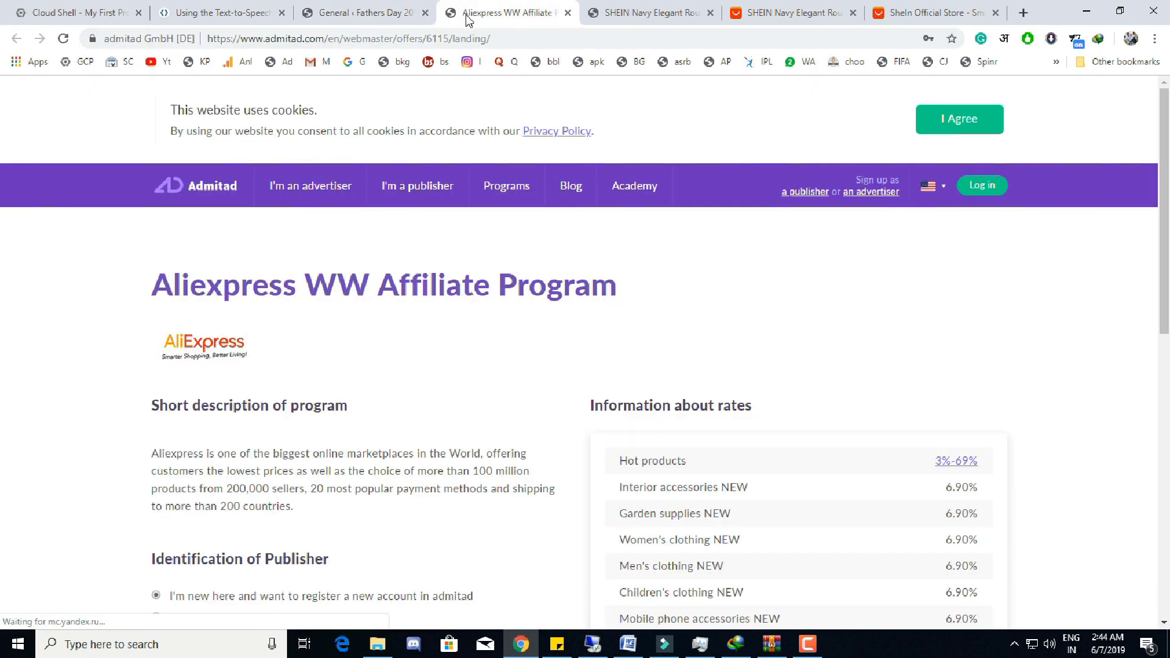
scroll(612, 309, down, 5)
scroll(917, 303, down, 5)
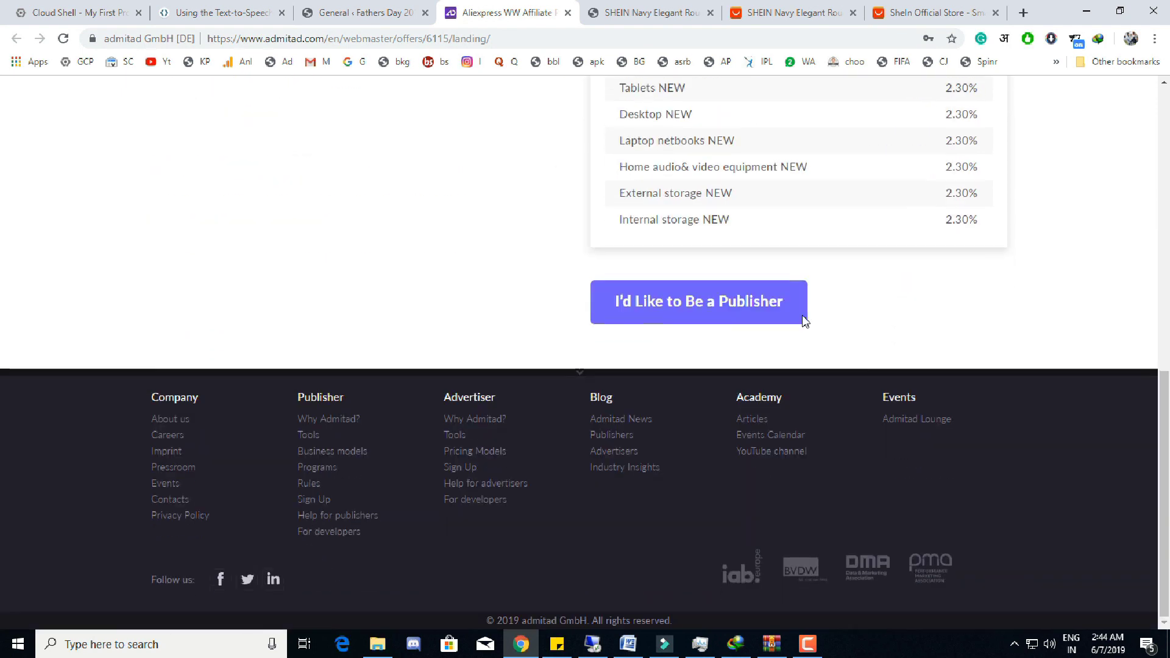
scroll(802, 315, up, 9)
scroll(668, 342, down, 5)
scroll(638, 334, down, 3)
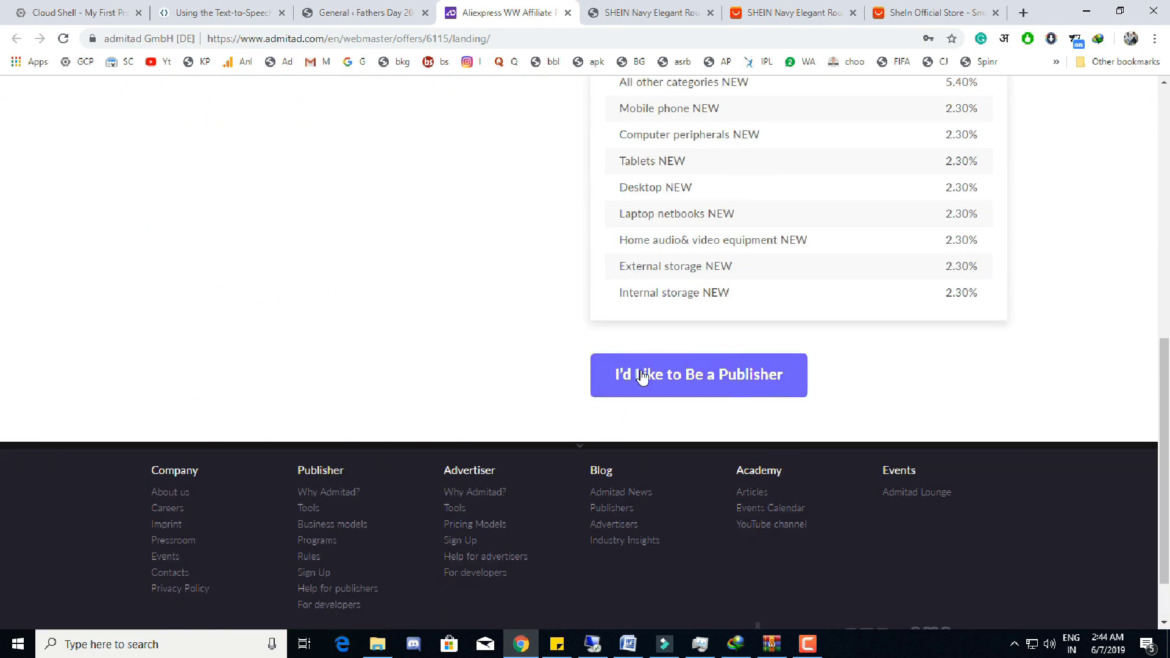
Open Admitad's publisher registration form and focus its first name field.
click(707, 381)
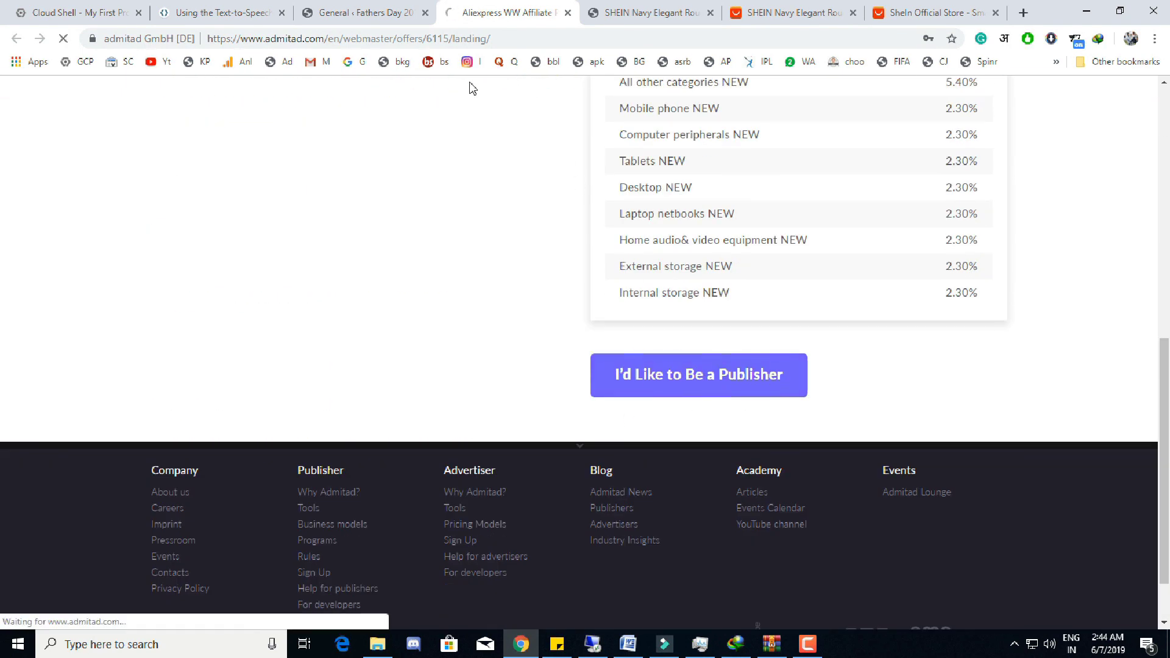
scroll(451, 330, down, 1)
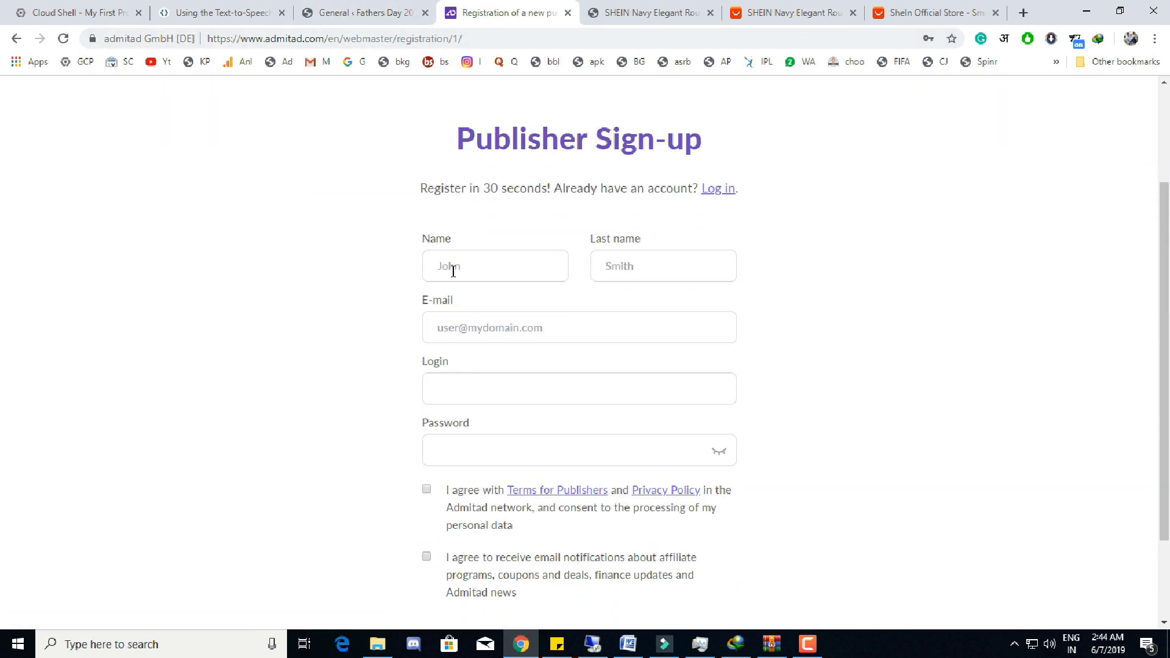
click(445, 264)
click(857, 339)
Back in General settings, highlight the Quick Edit Product Panel and Images in Reviews headings.
scroll(429, 194, down, 1)
key(ctrl+shift+Tab)
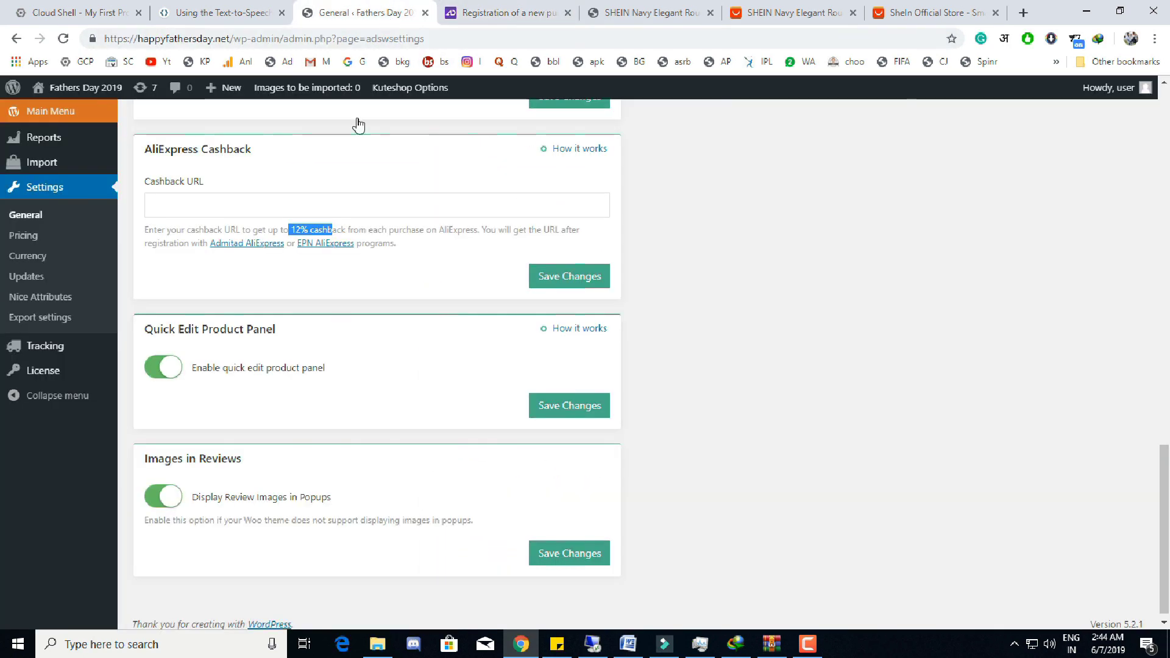
click(545, 377)
scroll(545, 376, down, 1)
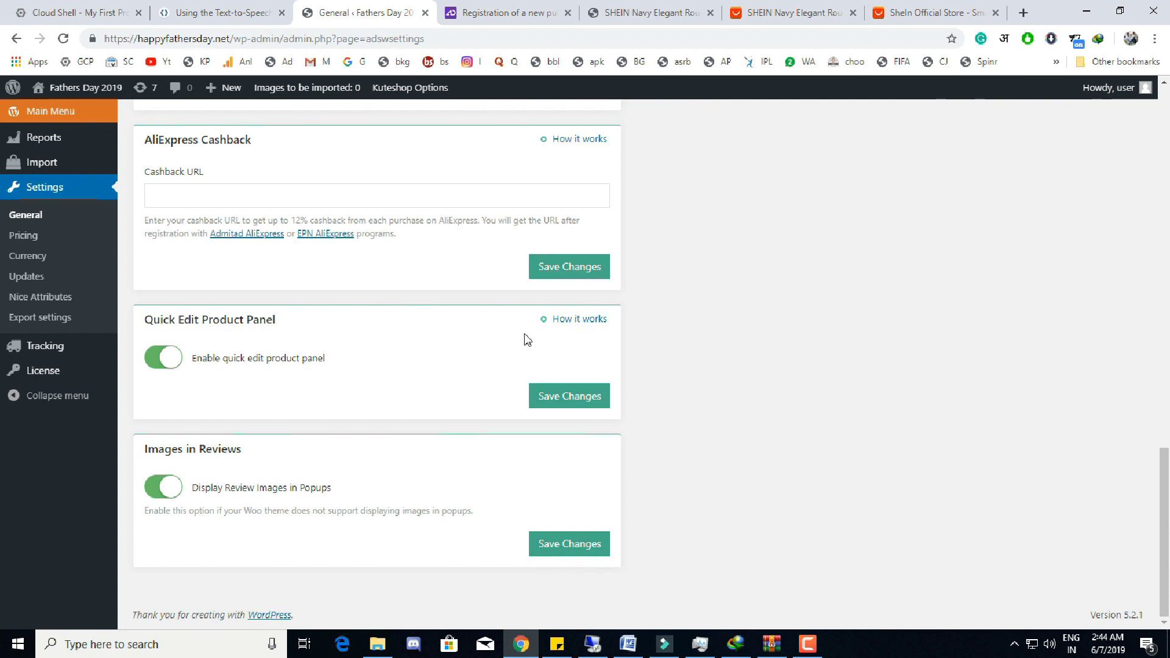
drag(155, 317, 266, 320)
click(615, 470)
drag(149, 450, 224, 455)
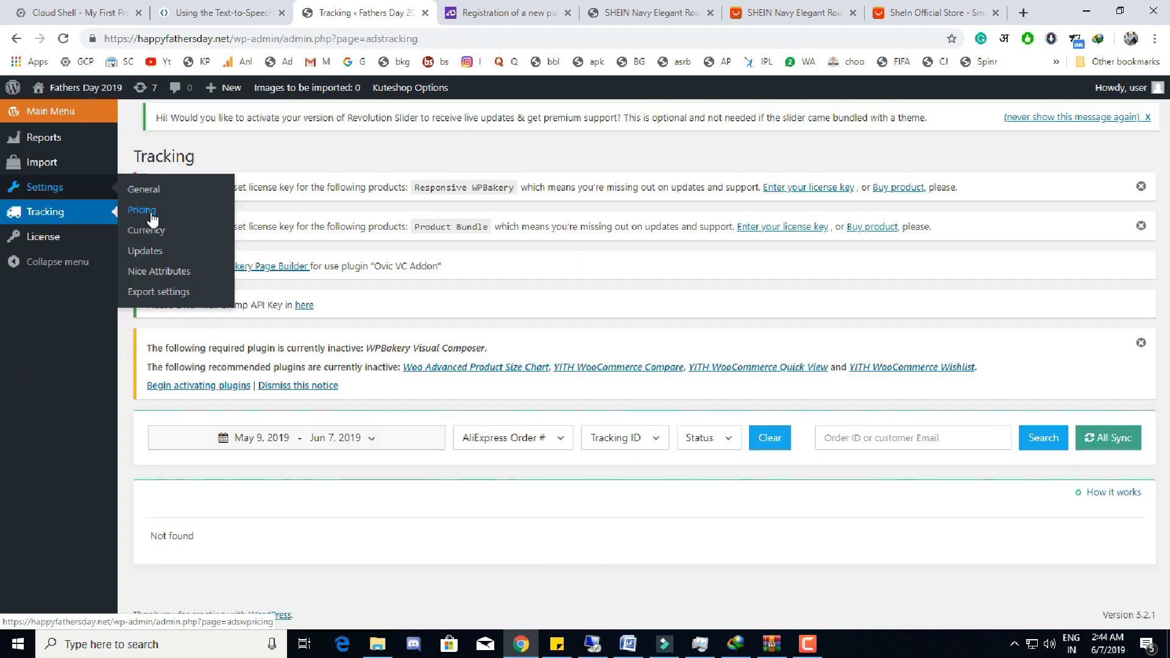
click(146, 209)
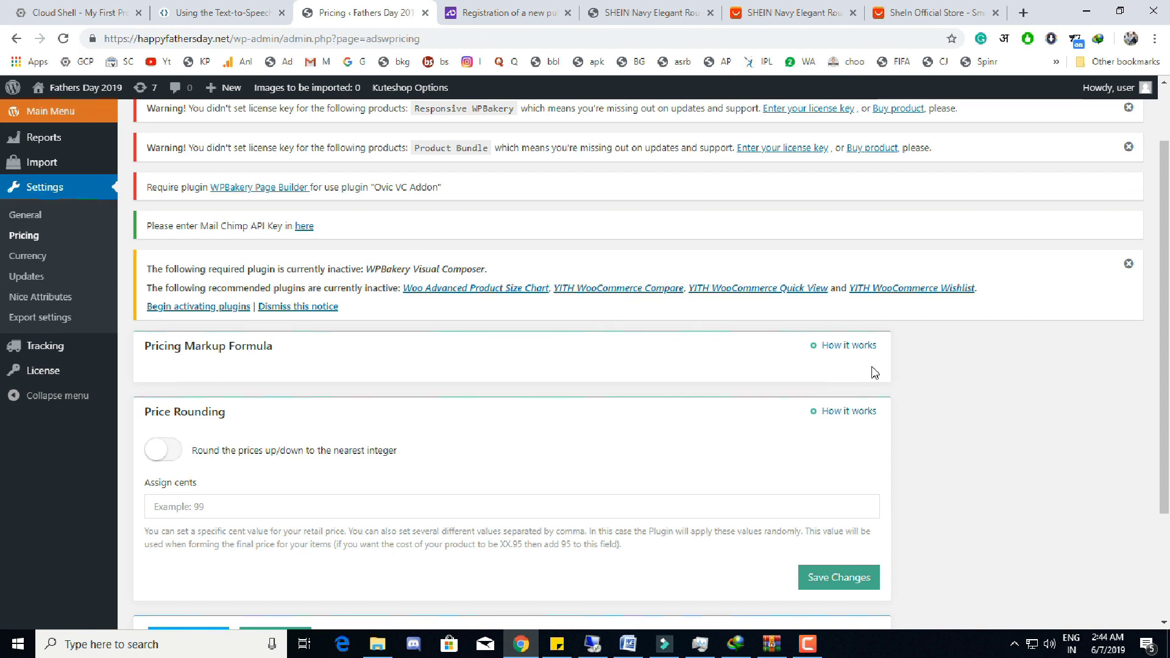
Review the cost ranges and apply the recommended markup formula set, trying x2 and x4 markups.
scroll(914, 369, down, 2)
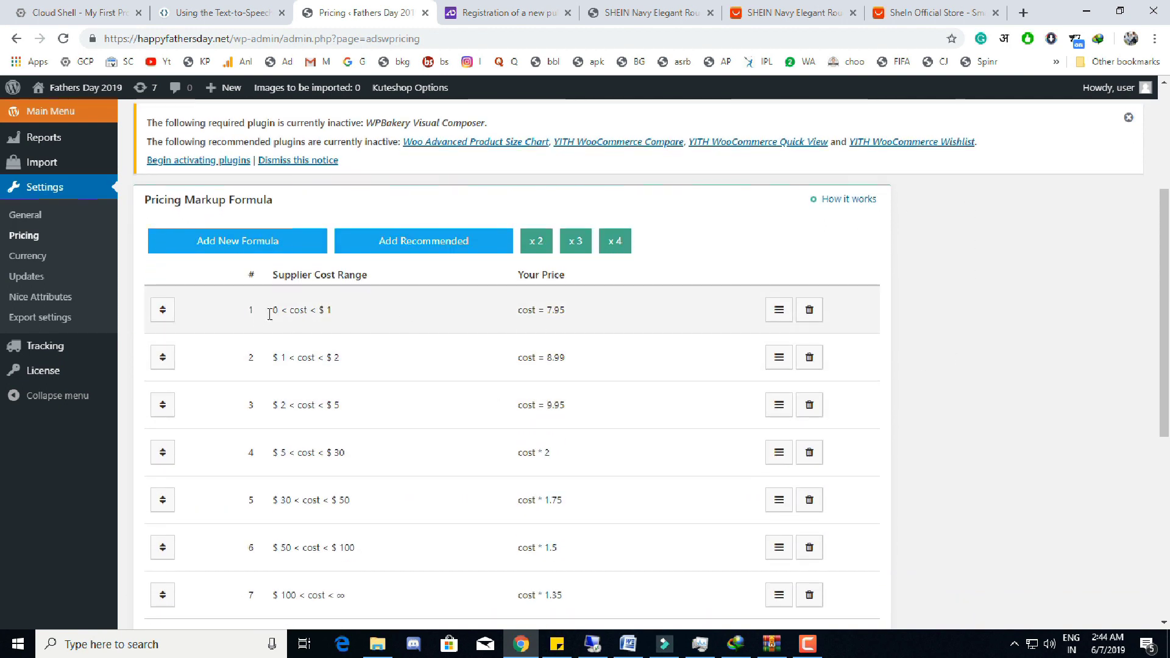
drag(262, 314, 695, 324)
drag(295, 384, 395, 397)
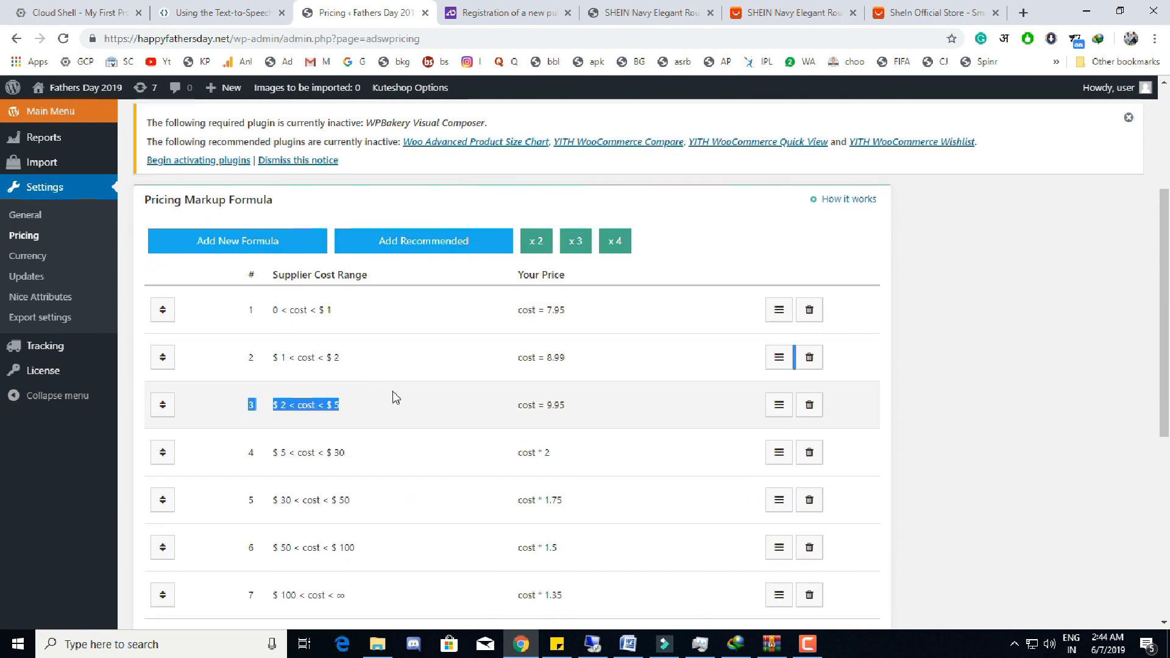
click(396, 396)
click(457, 244)
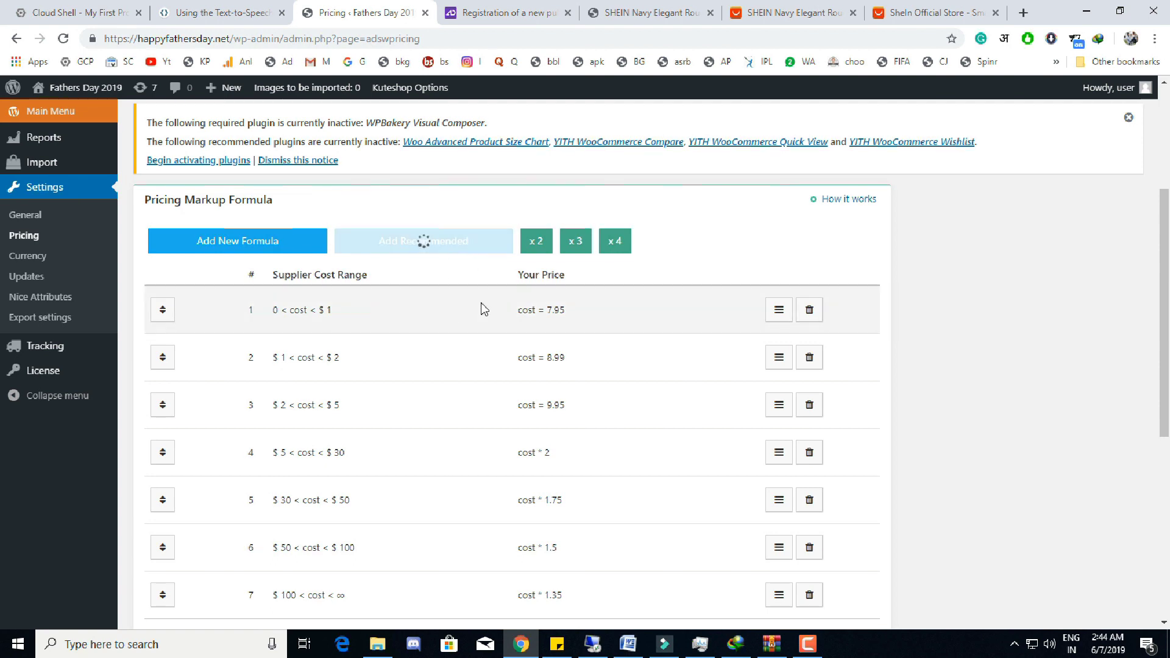
click(541, 247)
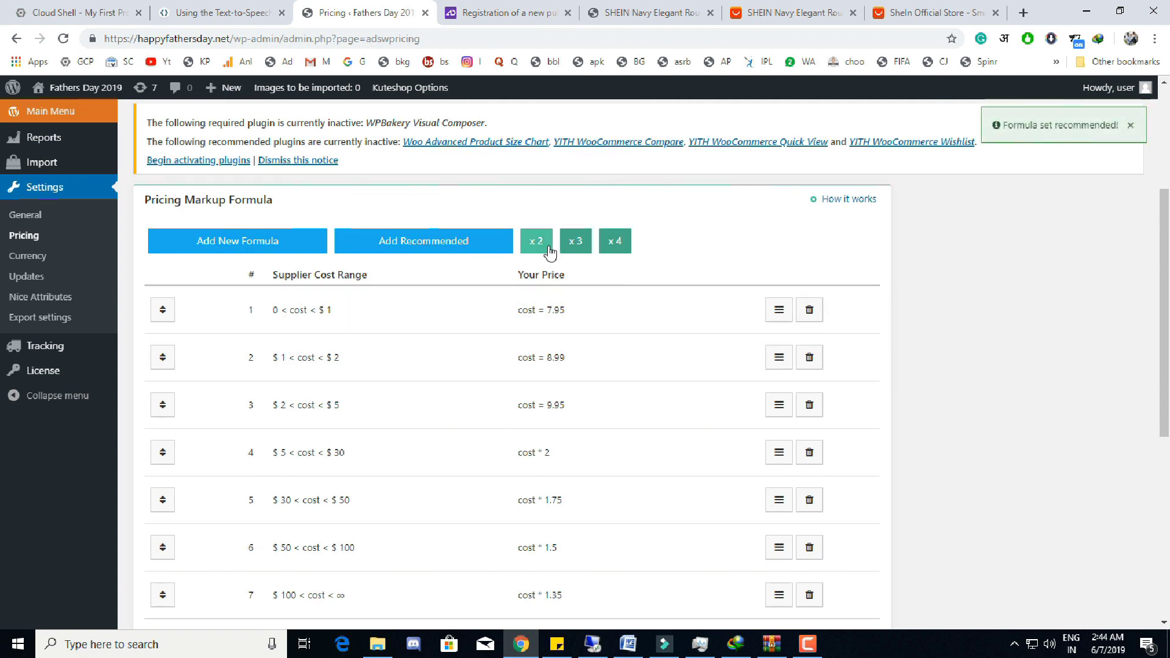
click(616, 243)
scroll(1040, 309, down, 5)
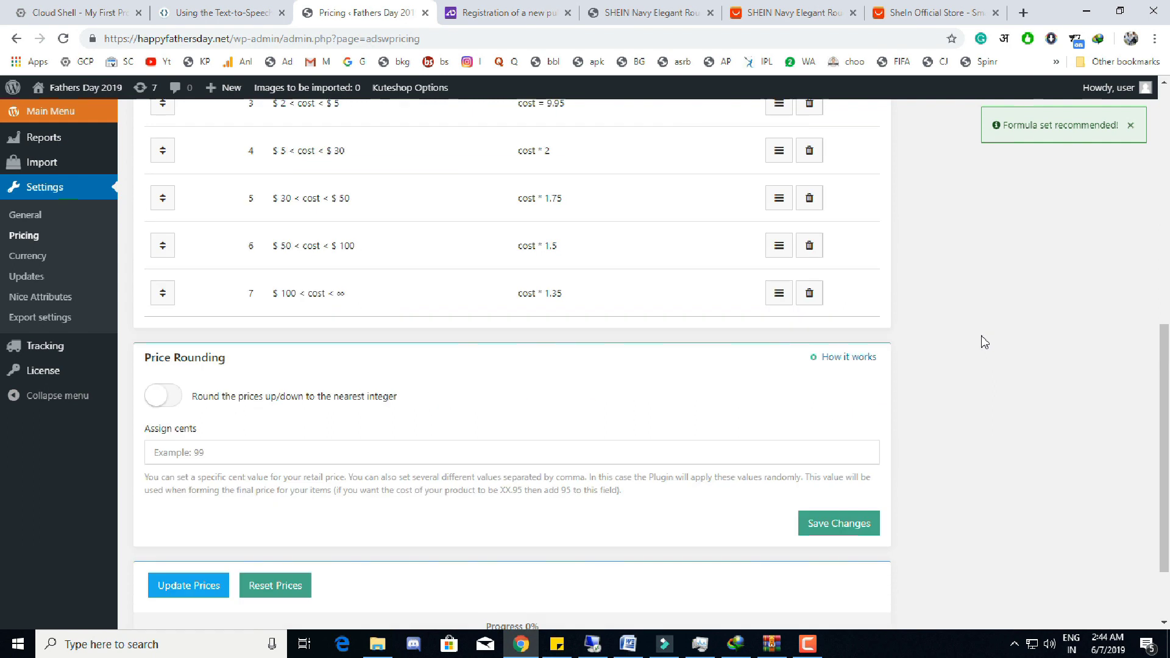
scroll(982, 339, up, 3)
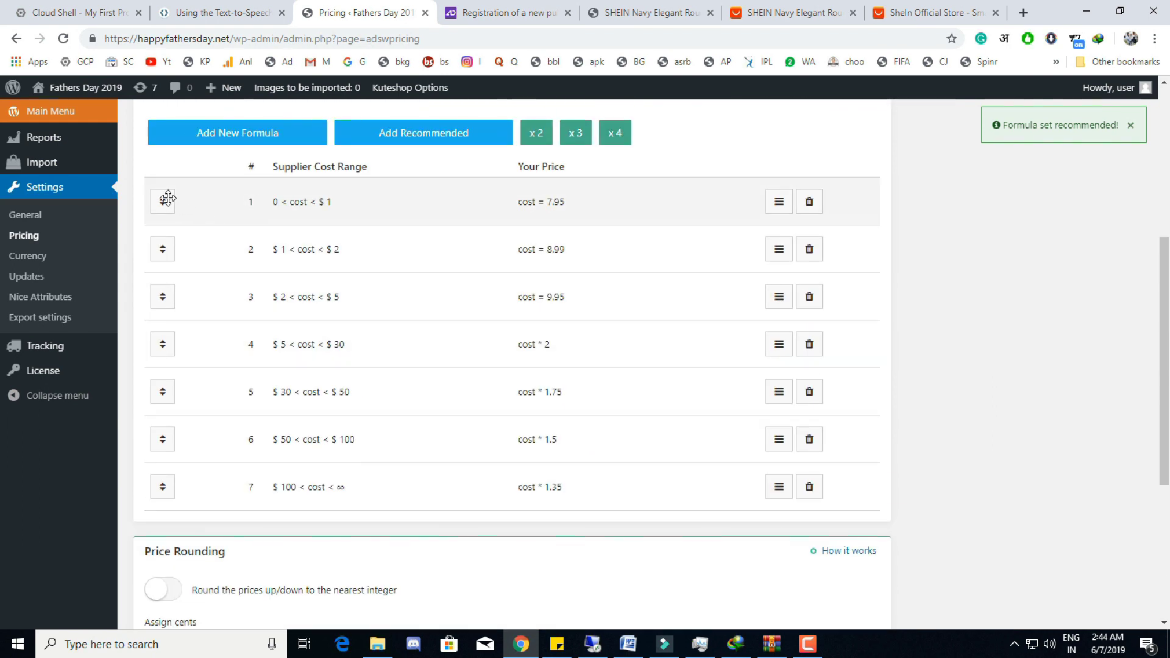
Expand the first formula's settings, then switch Price Rounding on and back off.
click(779, 202)
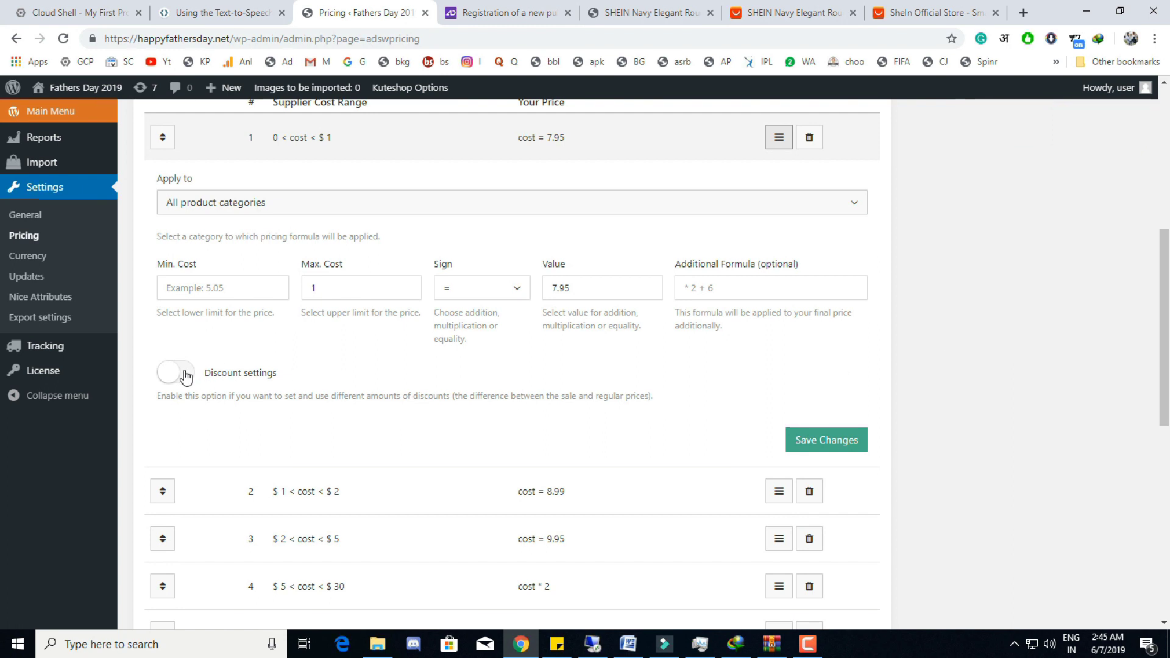
scroll(413, 505, down, 8)
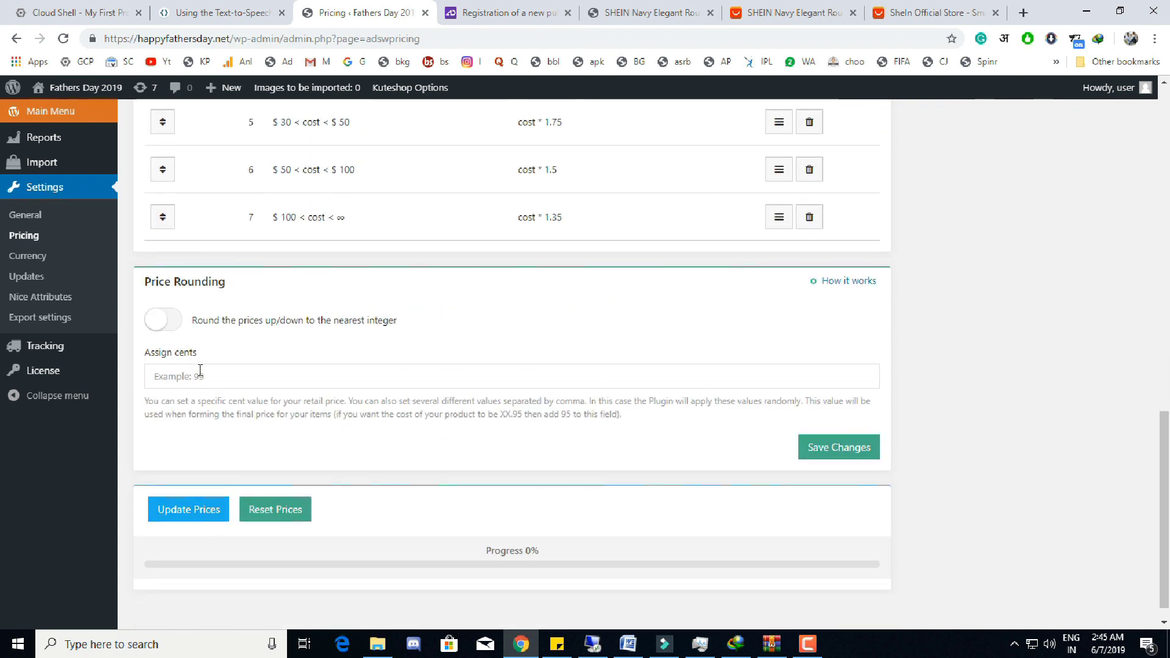
click(198, 373)
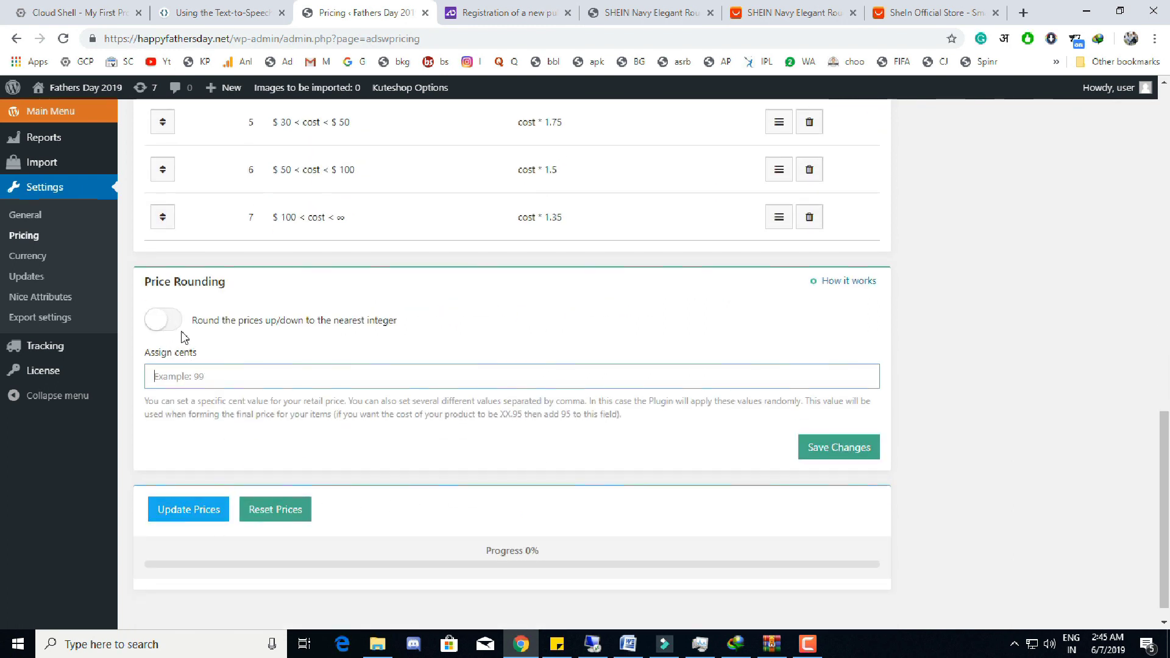
click(170, 325)
click(165, 386)
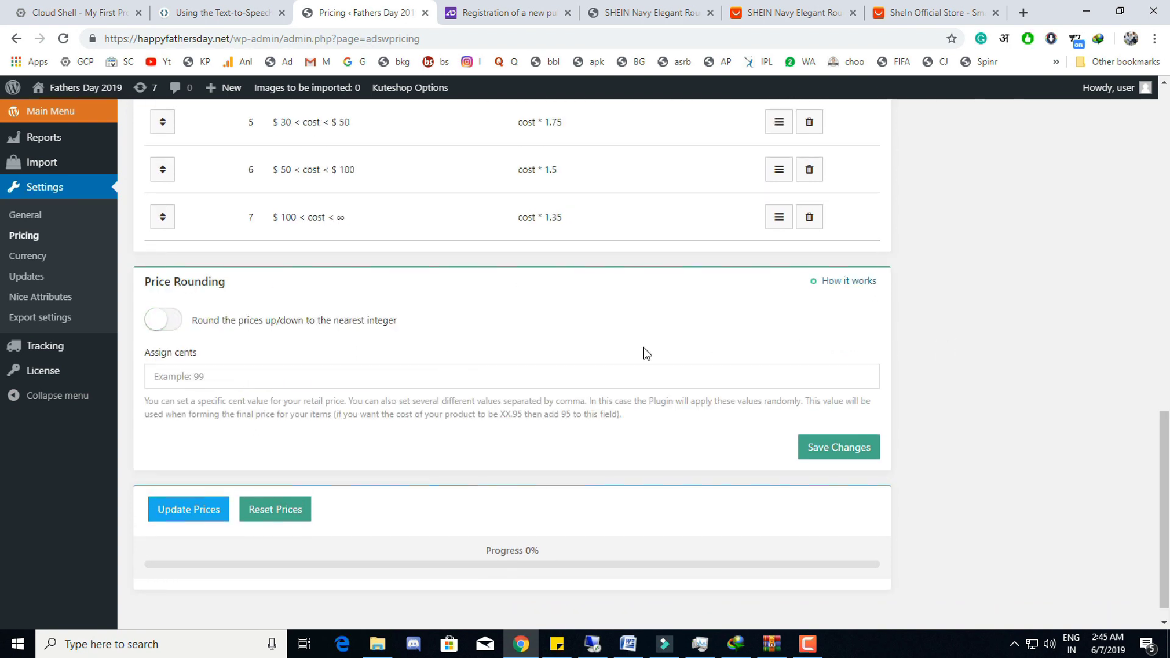
click(69, 264)
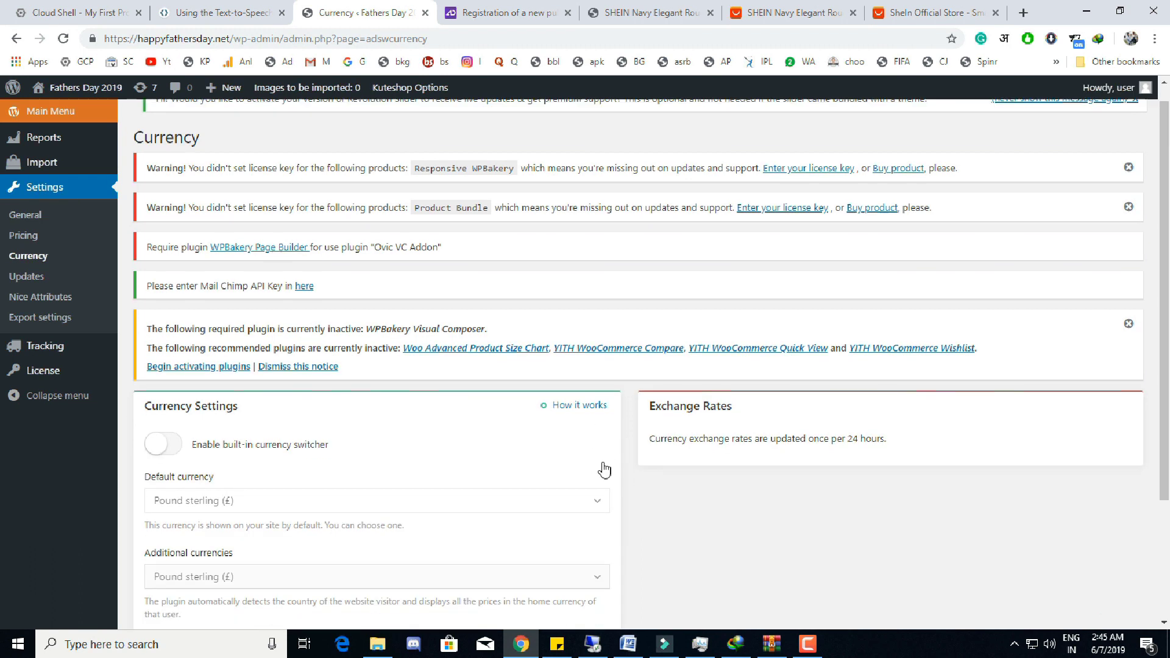
Turn on 'Enable built-in currency switcher', leaving Pound sterling in both the Default and Additional currency dropdowns.
scroll(279, 317, down, 3)
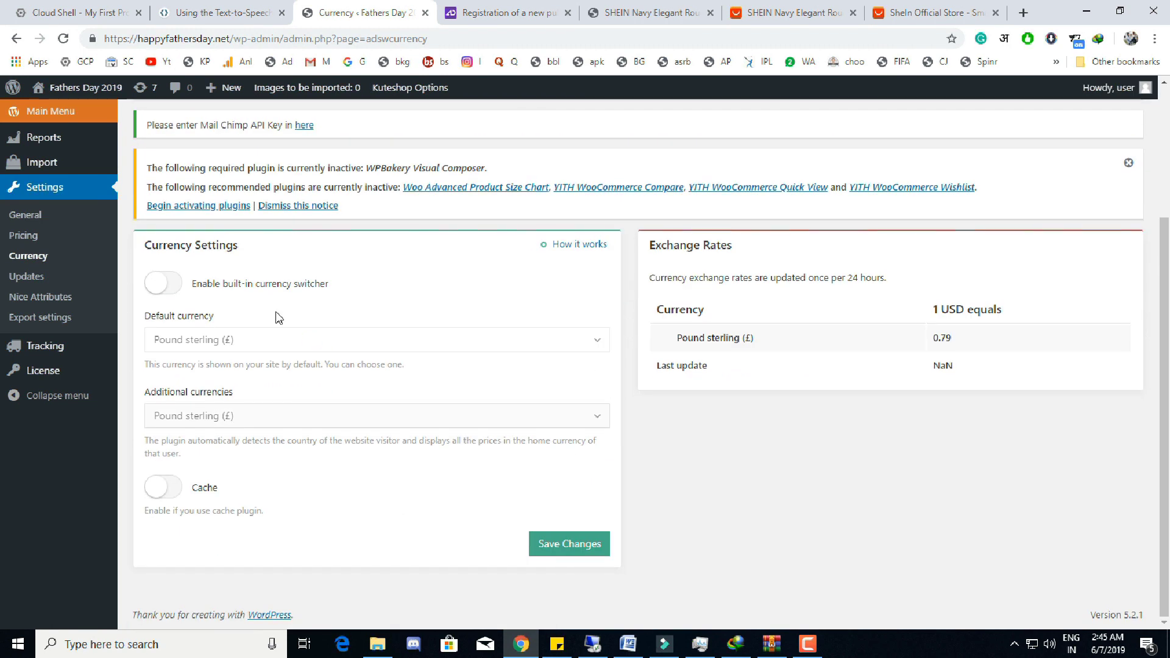
click(172, 295)
click(294, 348)
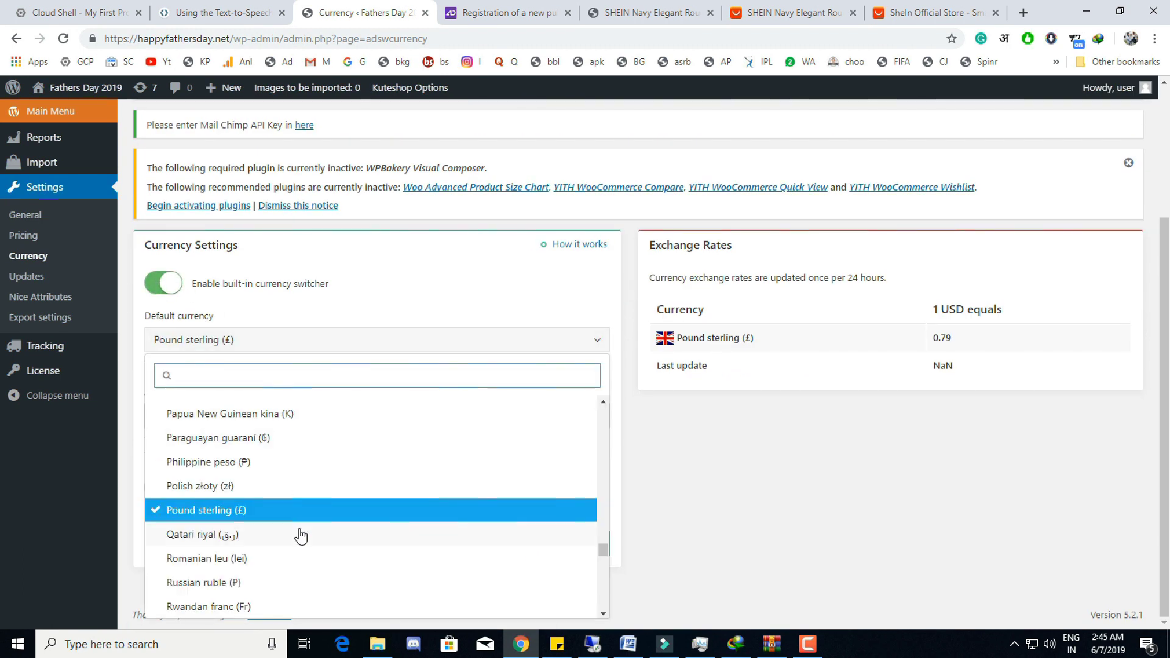
click(589, 511)
click(251, 420)
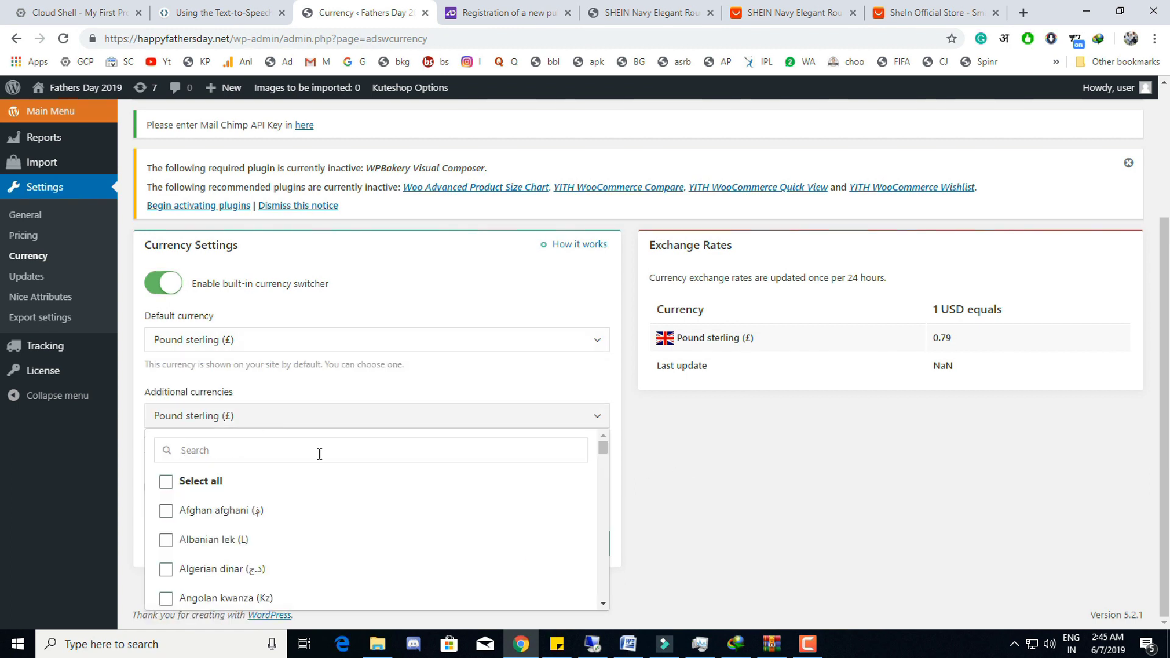
click(570, 444)
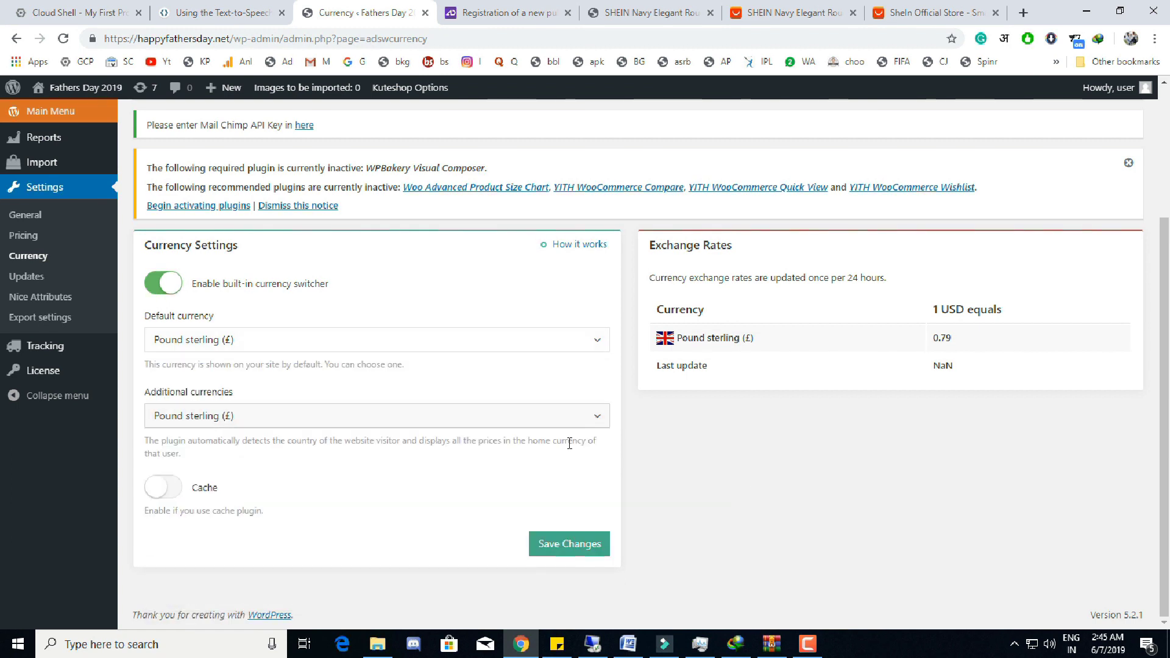
Open the Updates settings and check which categories updates apply to, leaving them unchanged.
click(27, 277)
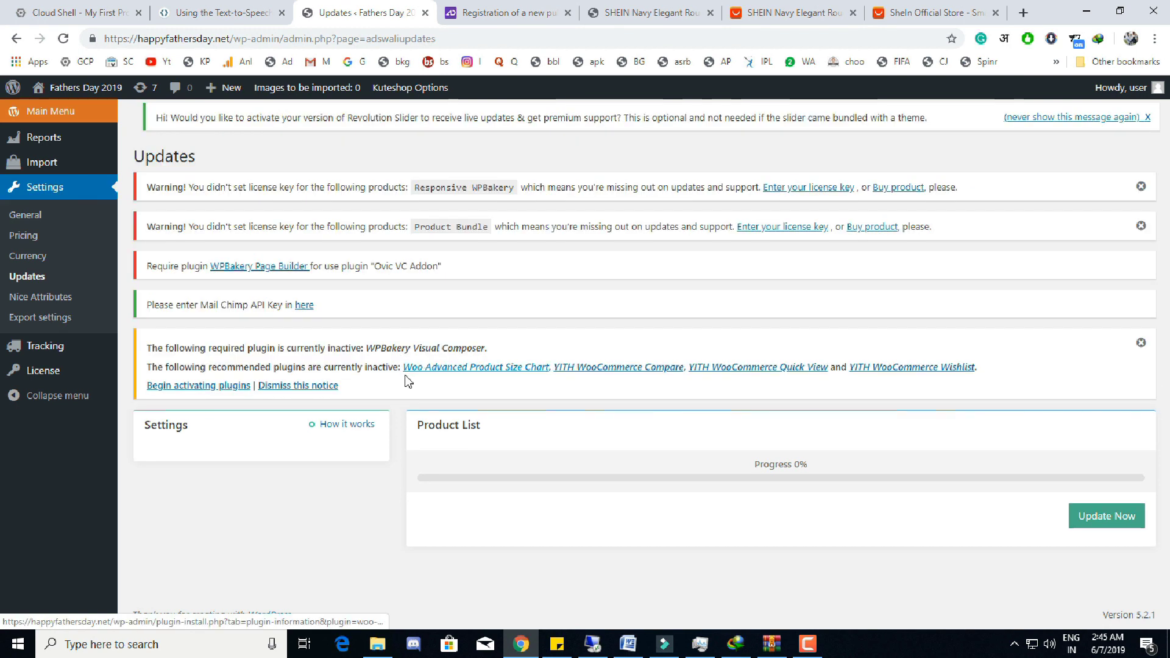
scroll(360, 282, down, 3)
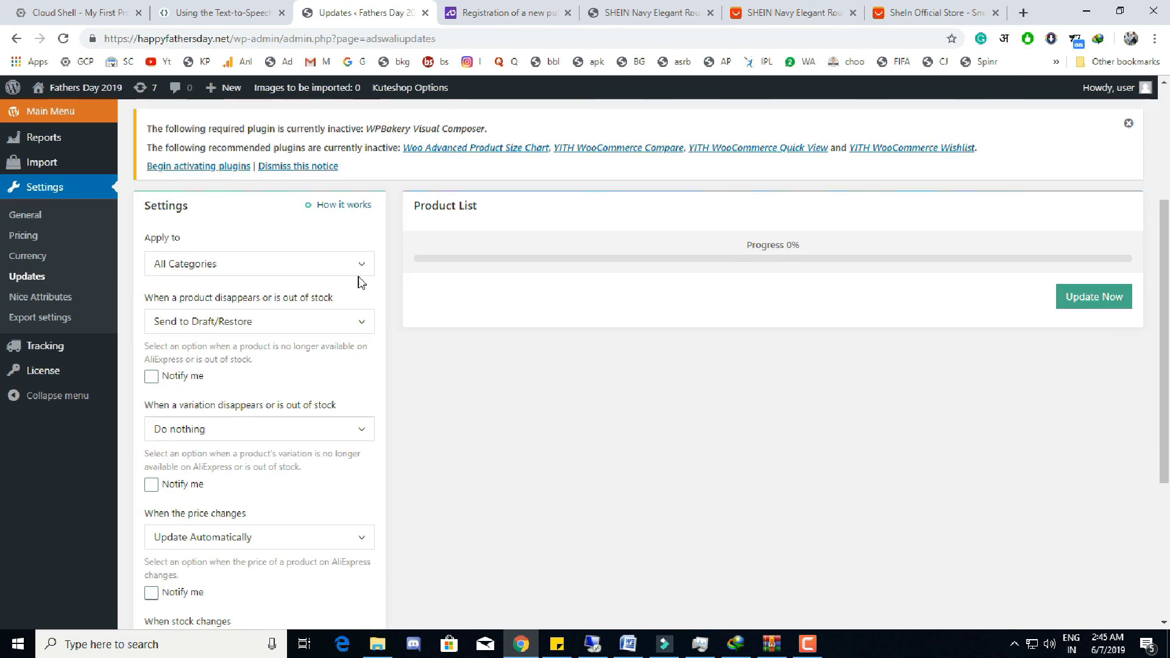
click(250, 267)
click(367, 361)
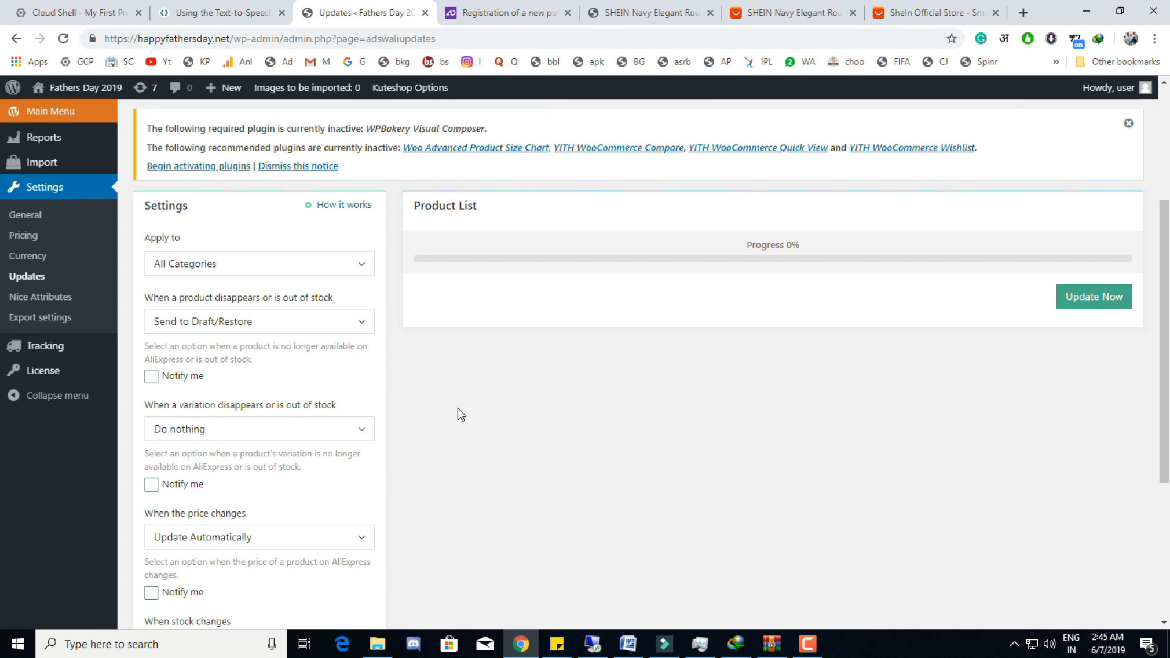
Keep both stock changes and price changes on Update Automatically.
scroll(419, 348, down, 2)
scroll(426, 357, down, 3)
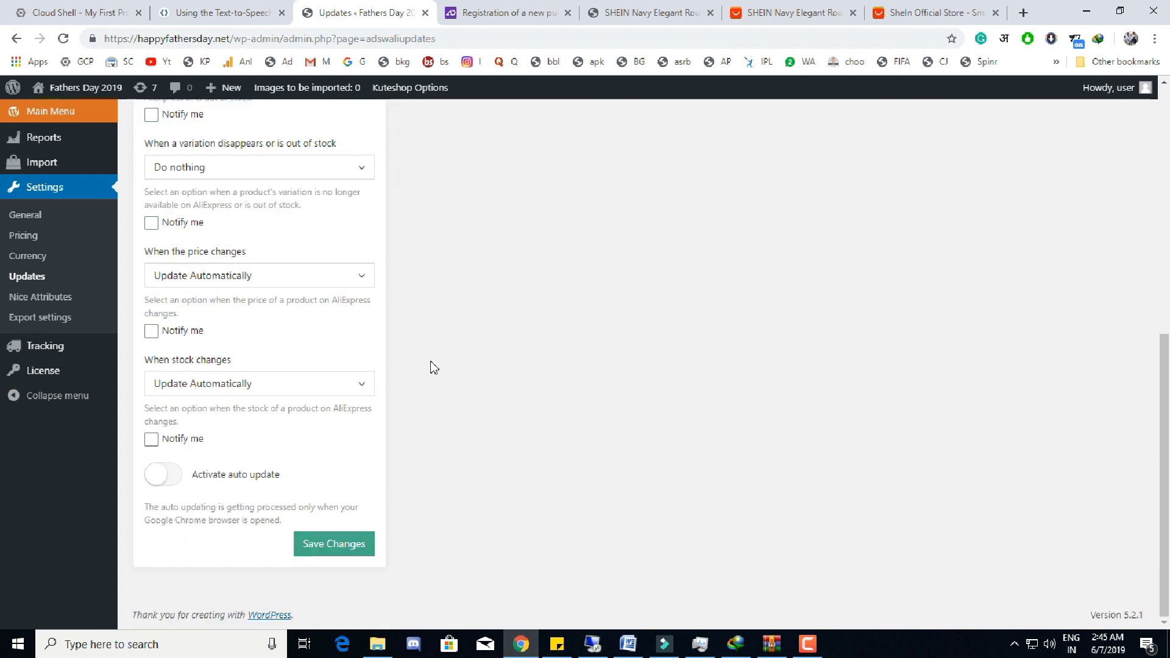
click(293, 386)
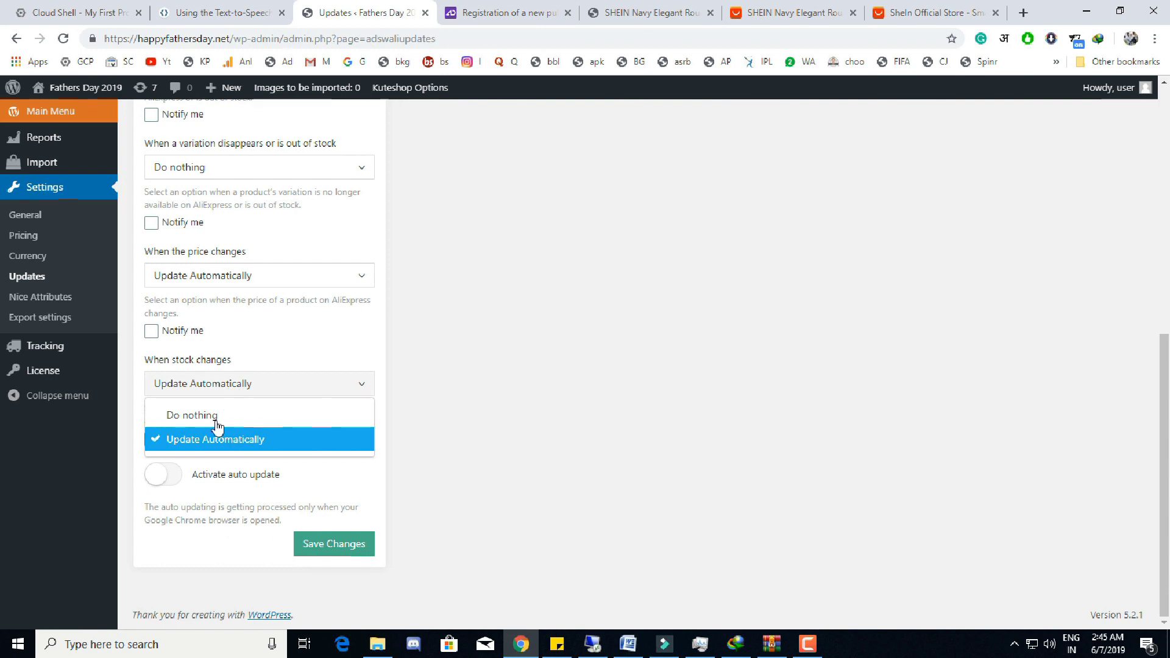
click(264, 322)
click(209, 282)
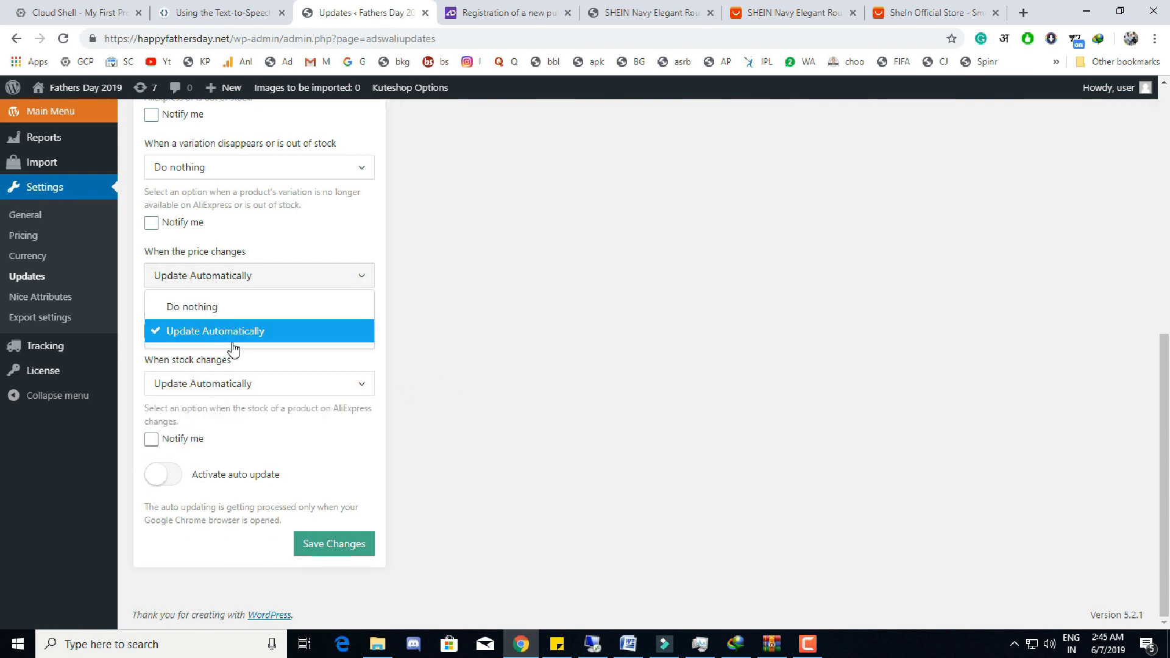
click(450, 303)
scroll(256, 387, up, 3)
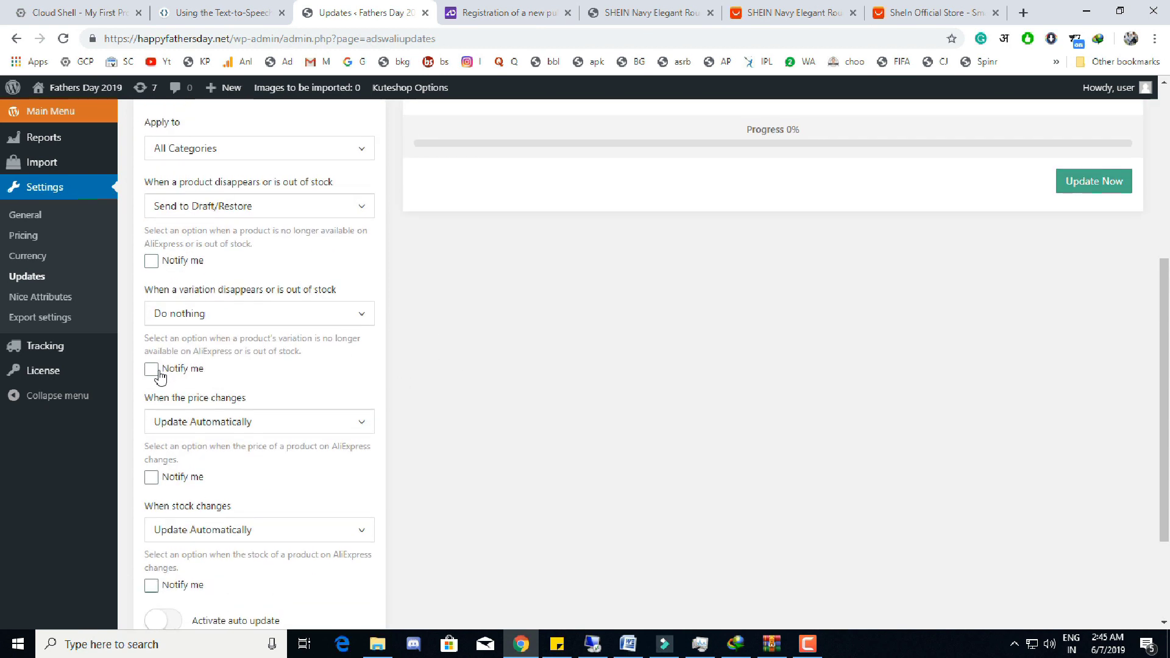
scroll(305, 381, up, 5)
scroll(223, 376, down, 2)
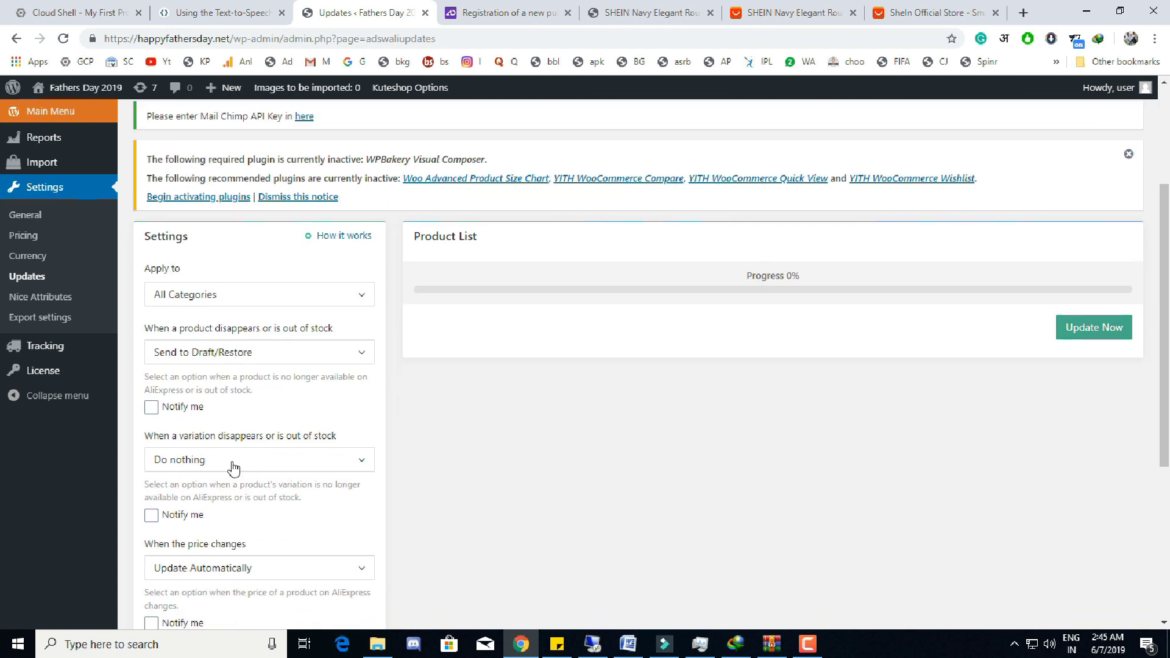
Open Nice Attributes and read the Status, variations-as-text and colourful frames explanations.
click(62, 299)
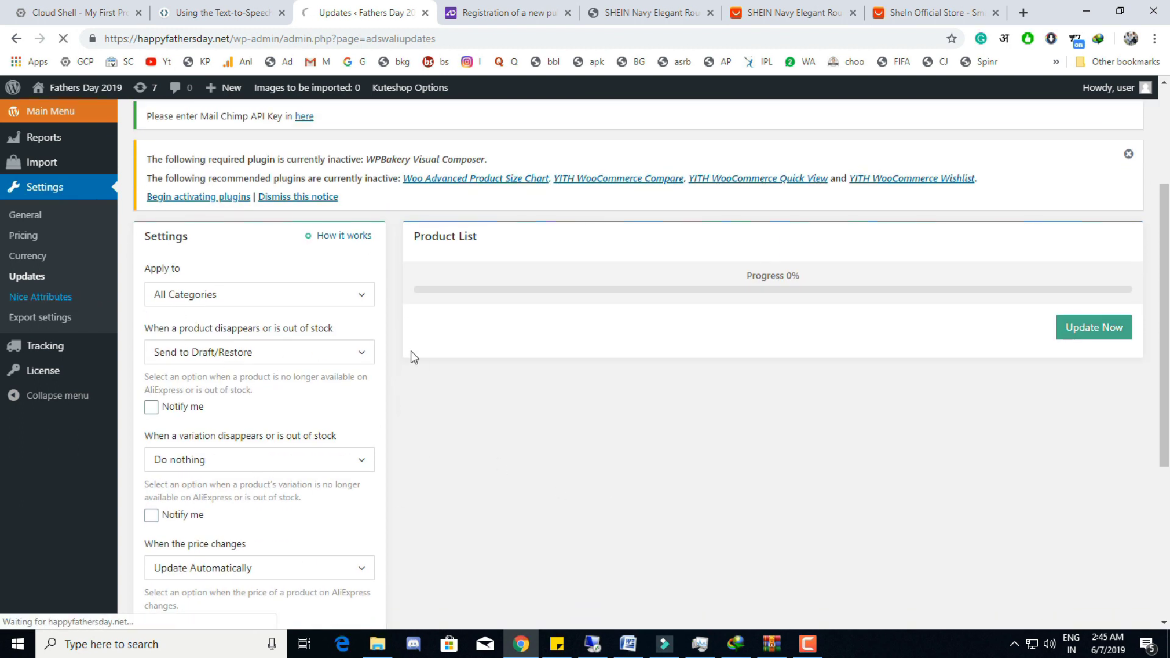
scroll(496, 427, down, 3)
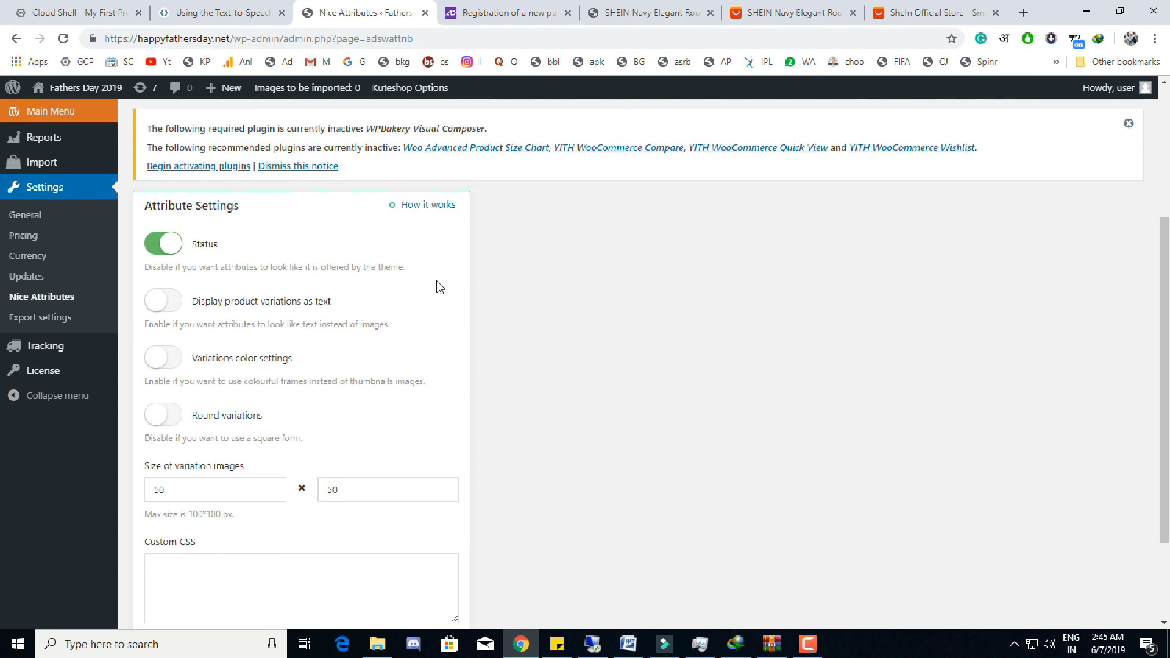
drag(187, 267, 395, 267)
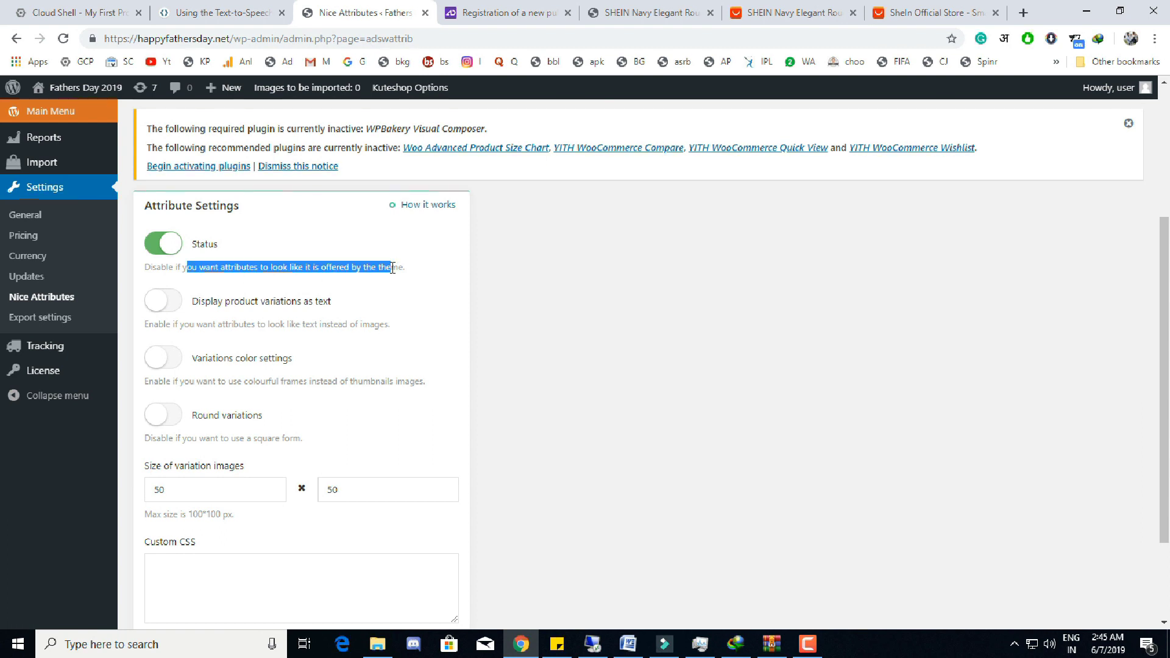
click(547, 383)
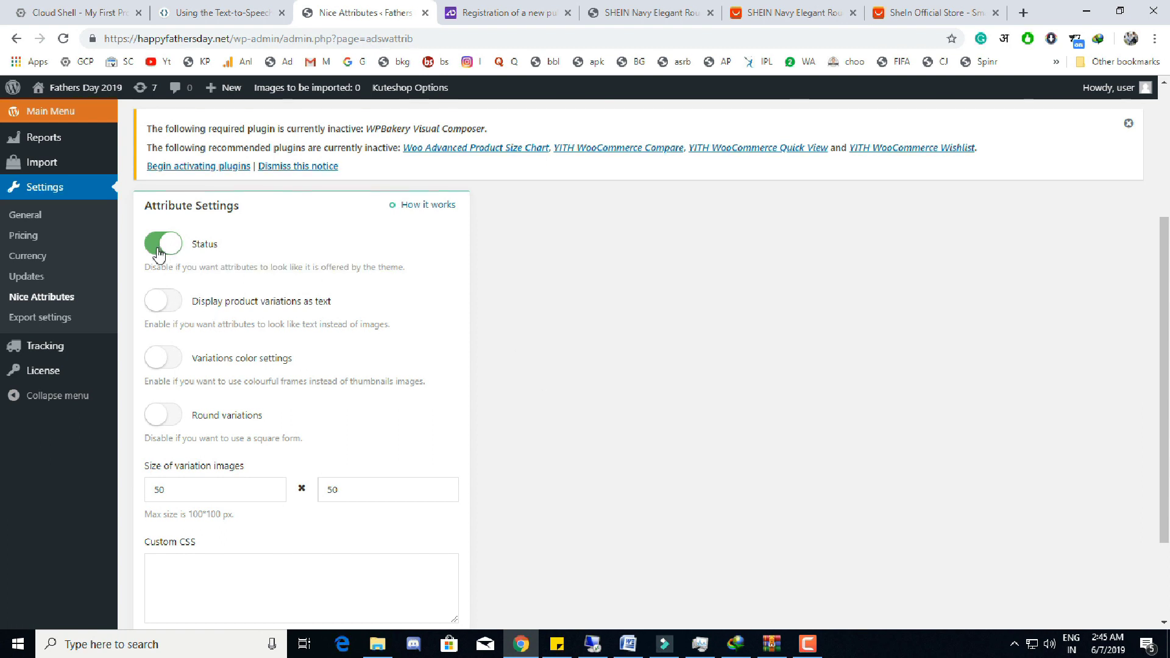
drag(196, 324, 335, 324)
click(402, 327)
drag(303, 324, 372, 325)
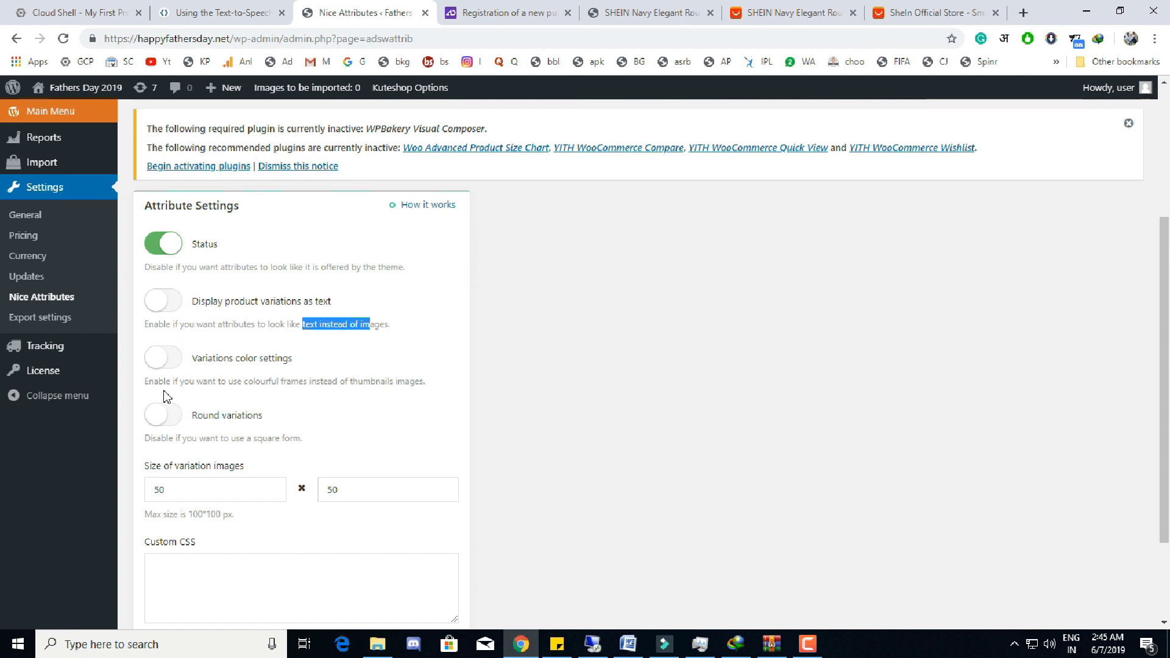
drag(162, 382, 382, 382)
click(196, 439)
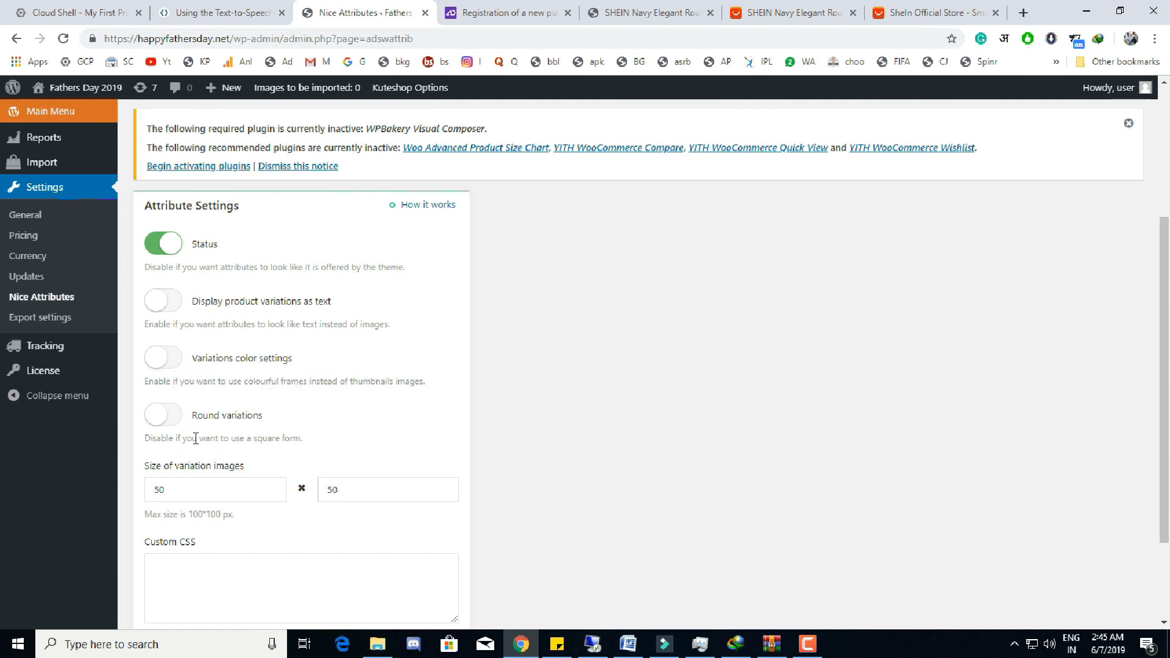
scroll(366, 444, down, 2)
scroll(336, 331, up, 1)
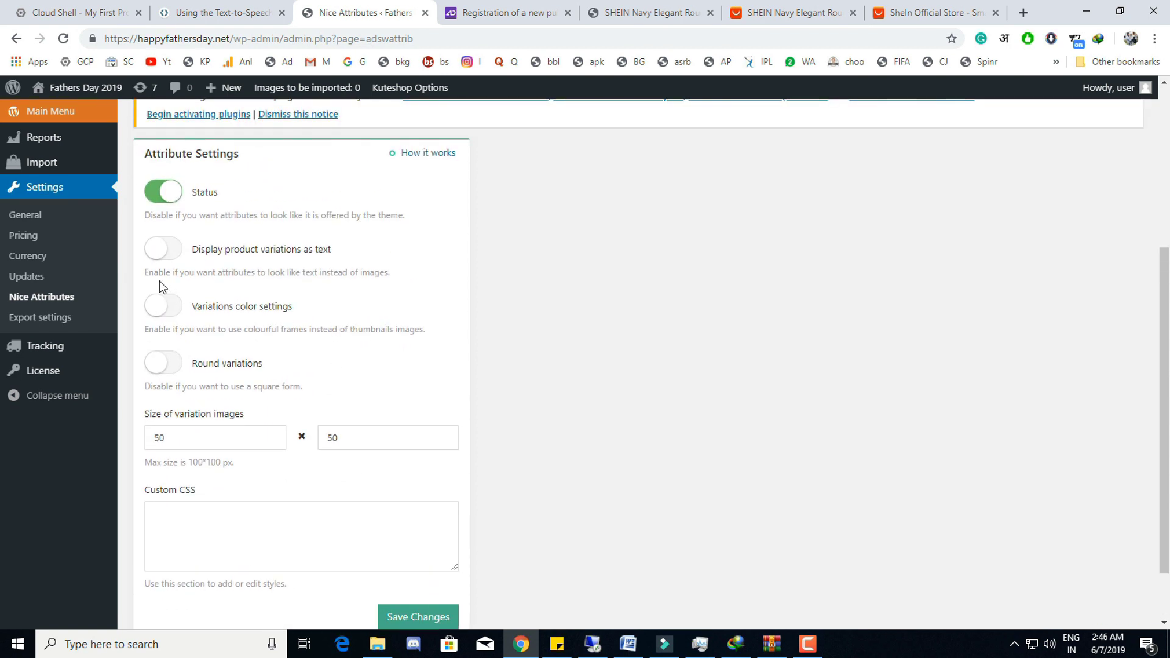
drag(146, 273, 291, 275)
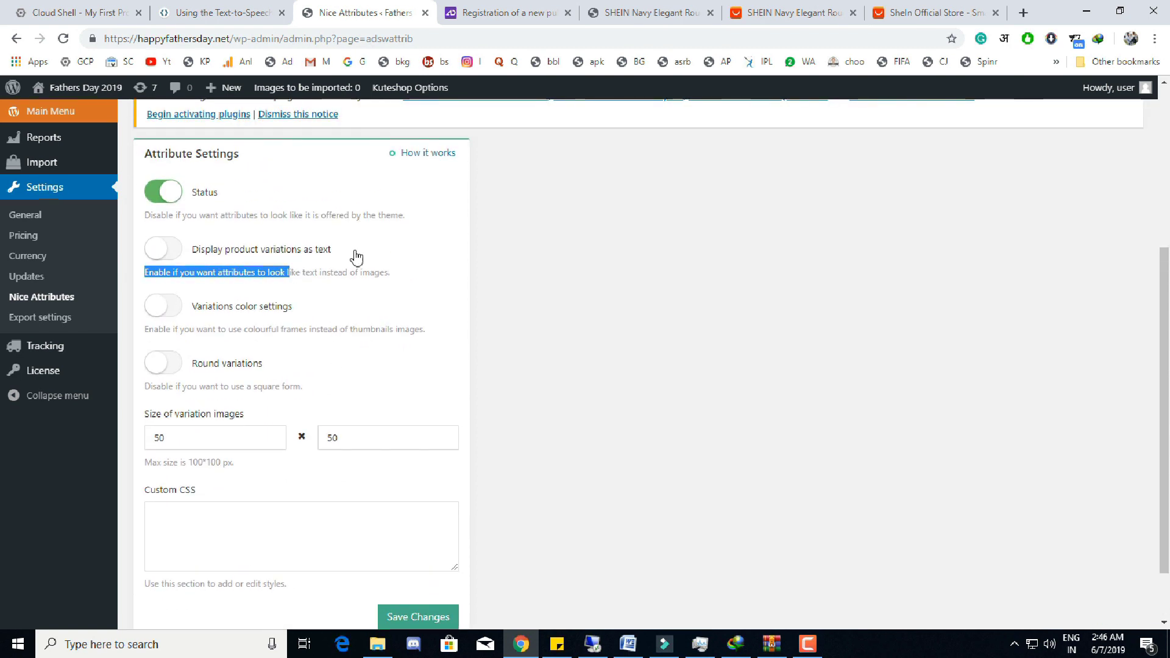
On the dress's product page, select Color Navy and Size M, then return to Nice Attributes.
click(651, 13)
scroll(745, 432, down, 1)
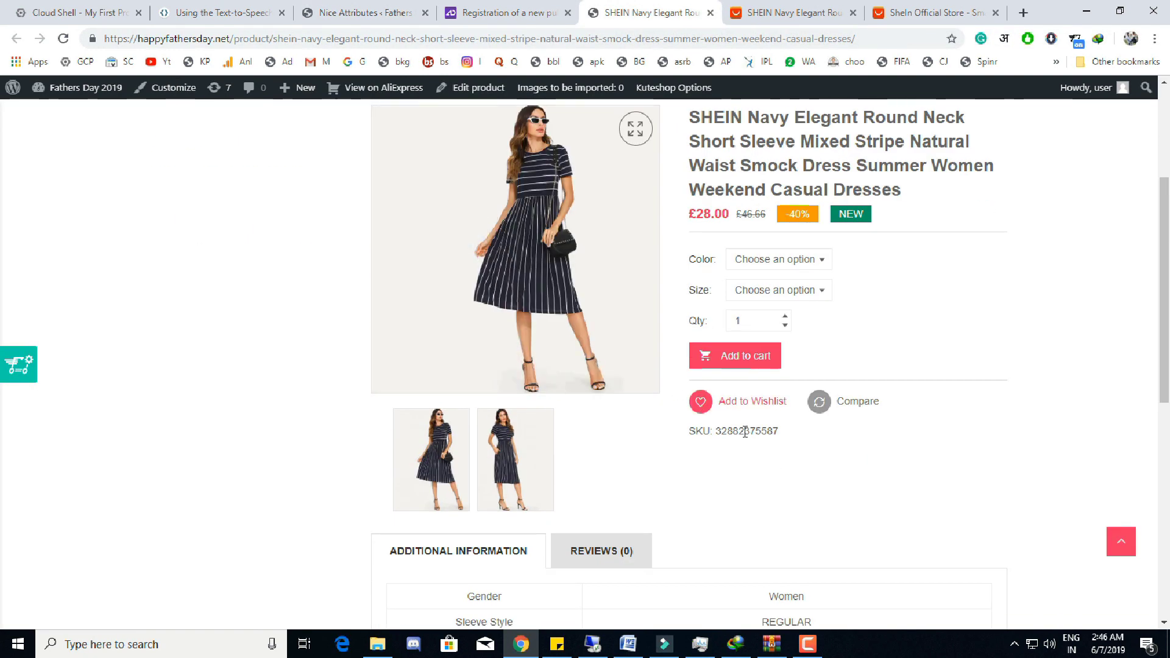
click(787, 261)
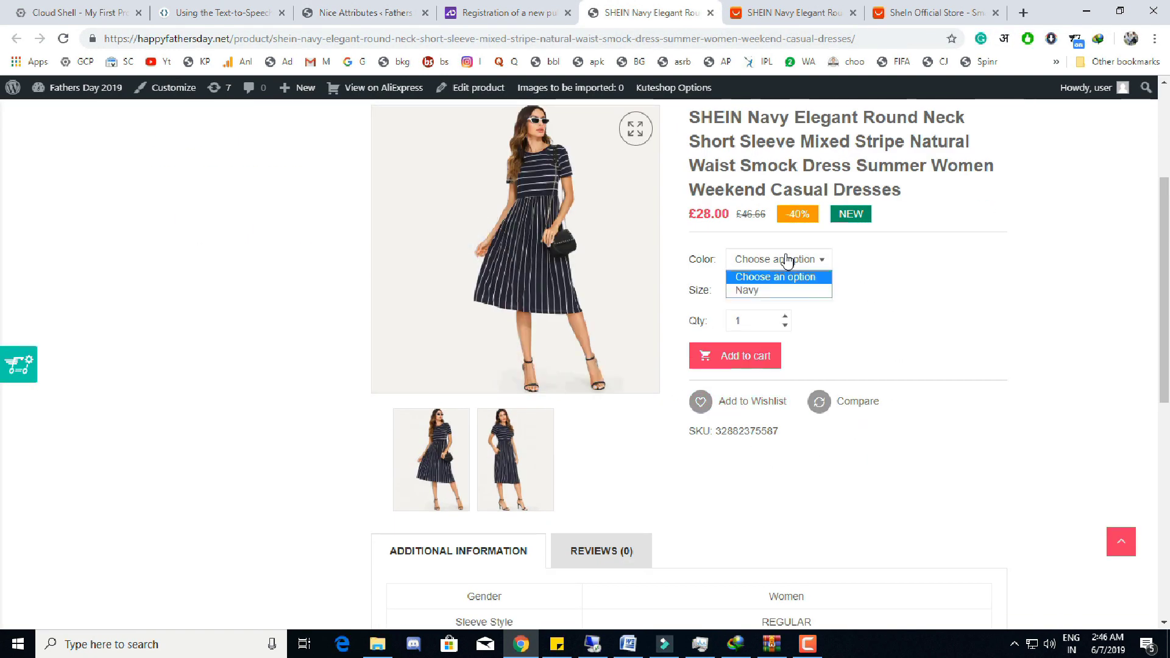
click(771, 290)
click(796, 291)
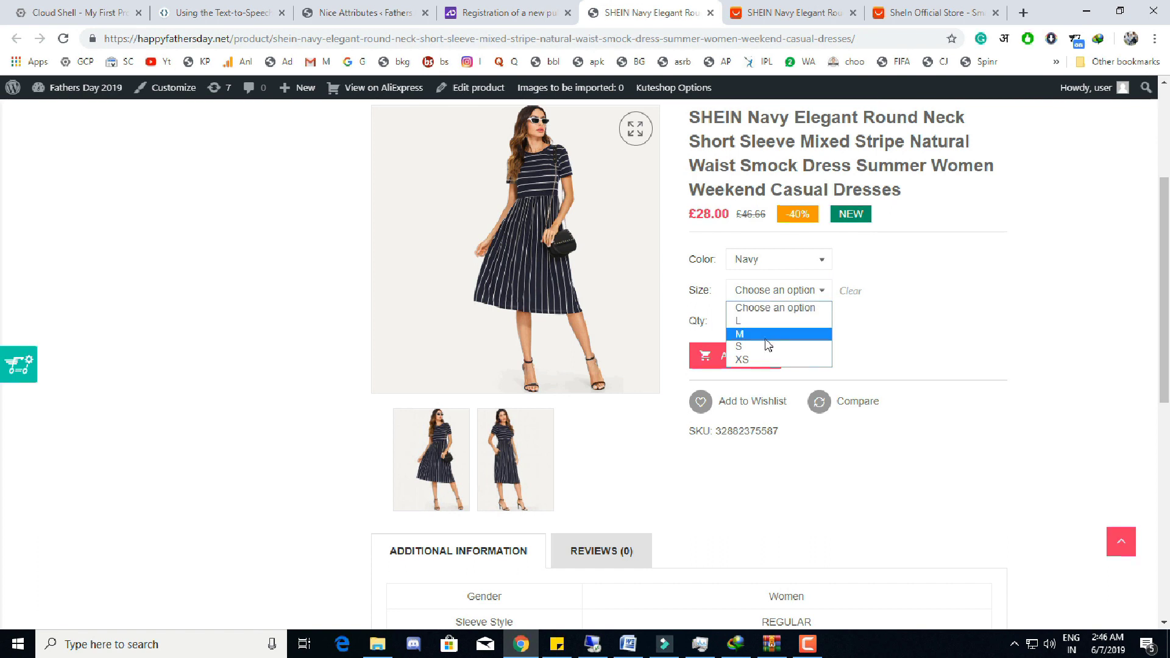
click(791, 321)
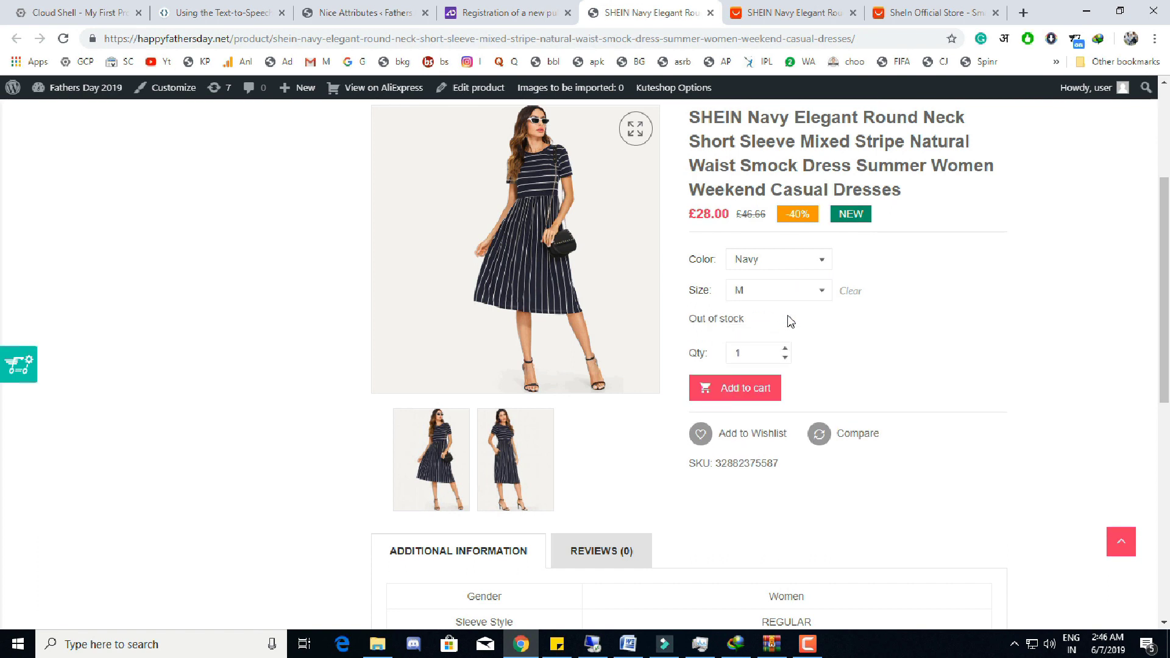
click(499, 13)
click(393, 18)
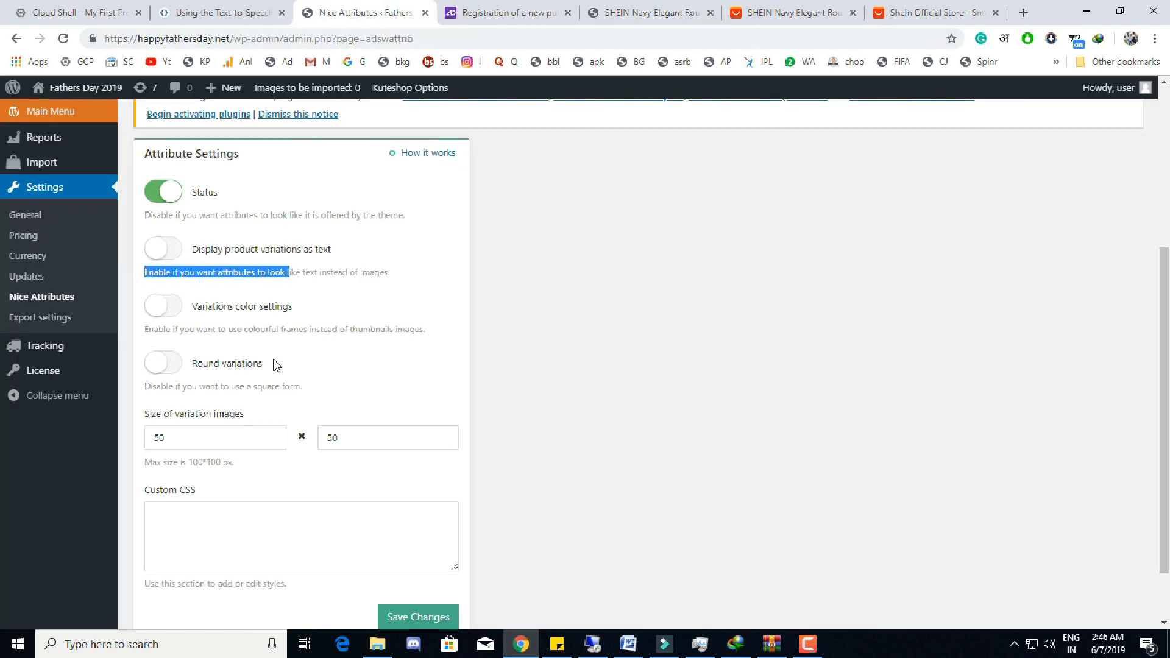
click(206, 332)
Review the Export settings list, noting AliExpress cashback, Currency and Pricing formula, then open Tracking.
click(41, 317)
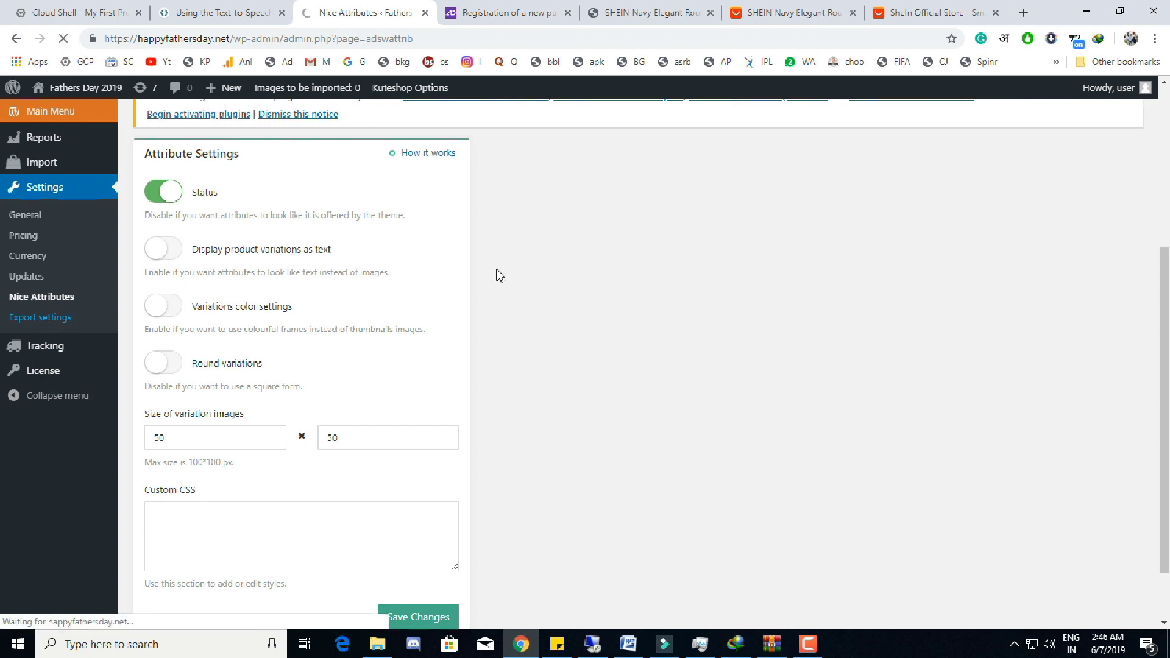
scroll(418, 430, down, 4)
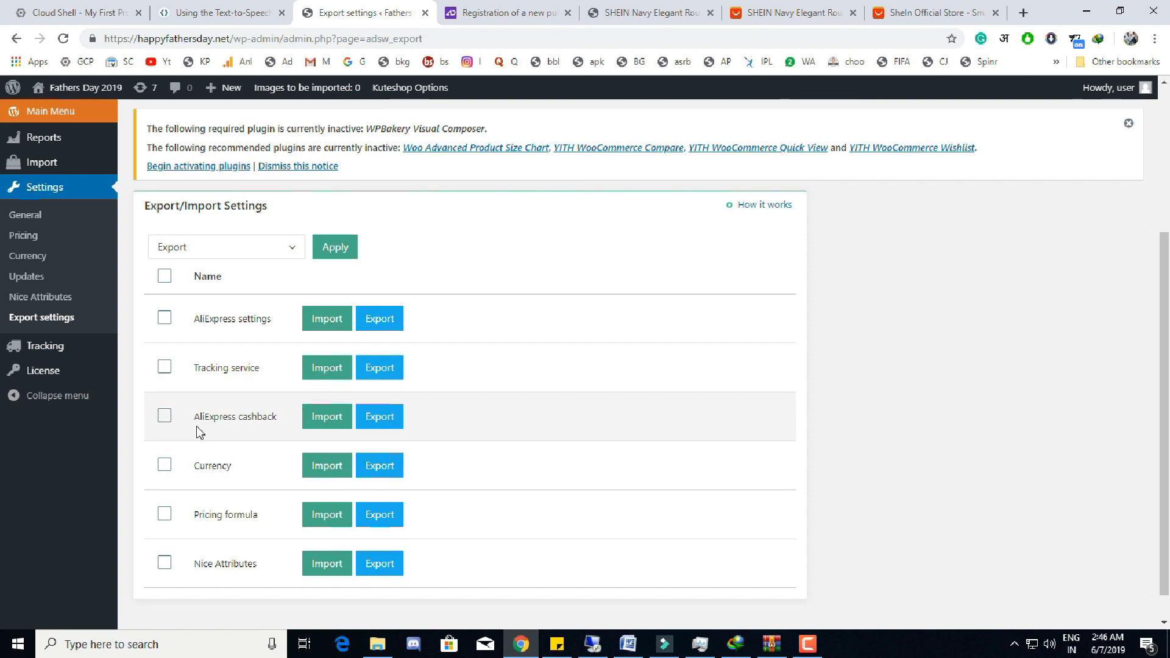
drag(197, 433, 256, 480)
drag(209, 516, 228, 516)
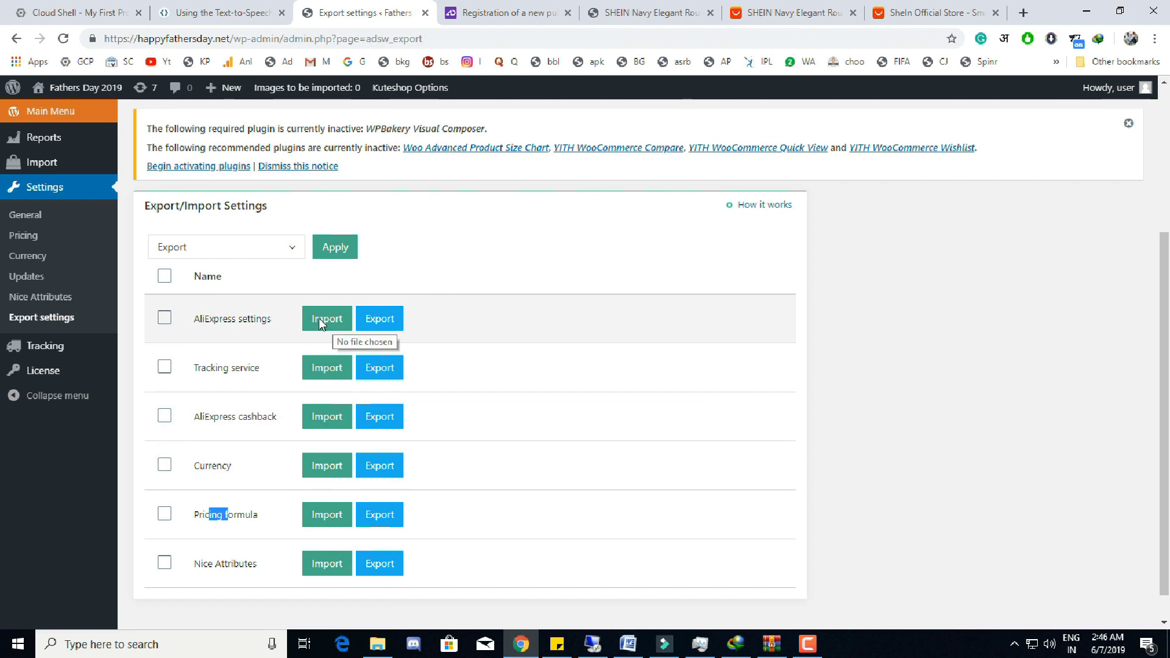
click(93, 352)
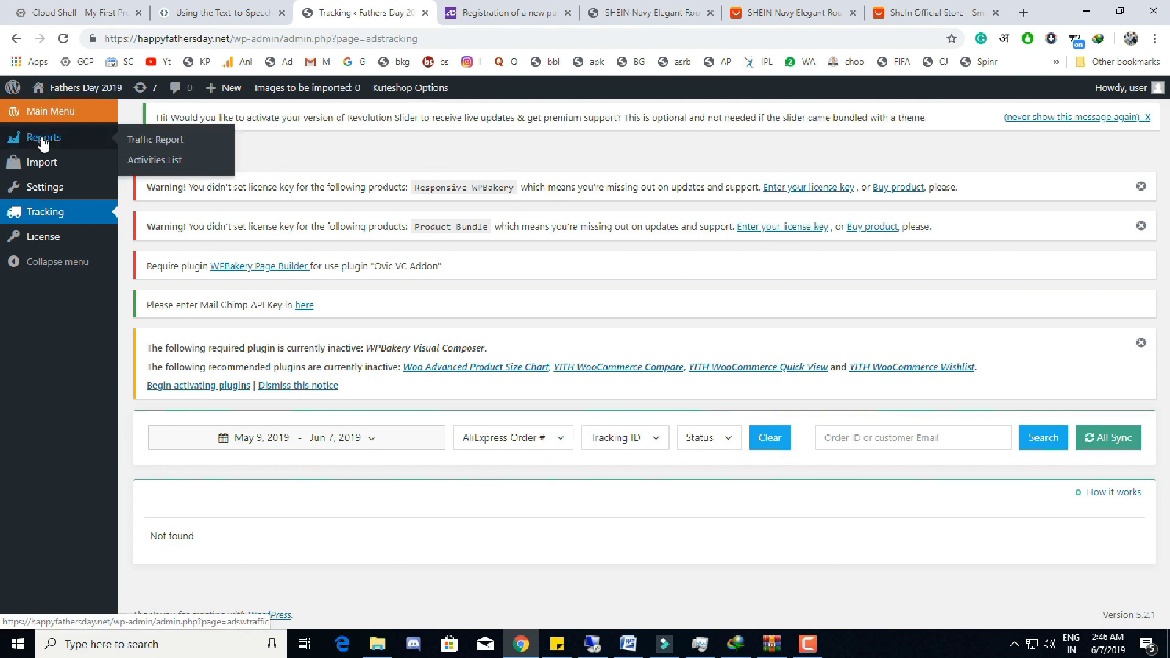
Open the Get More Imports page and read the package activation notes.
mouse_move(44, 162)
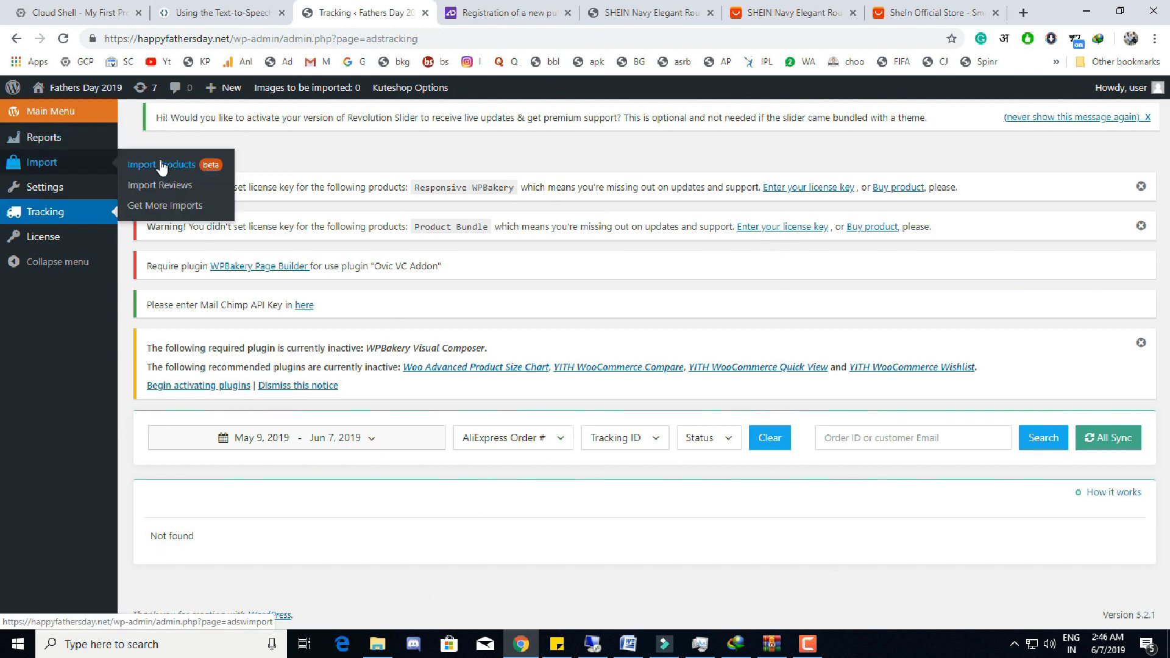
click(172, 208)
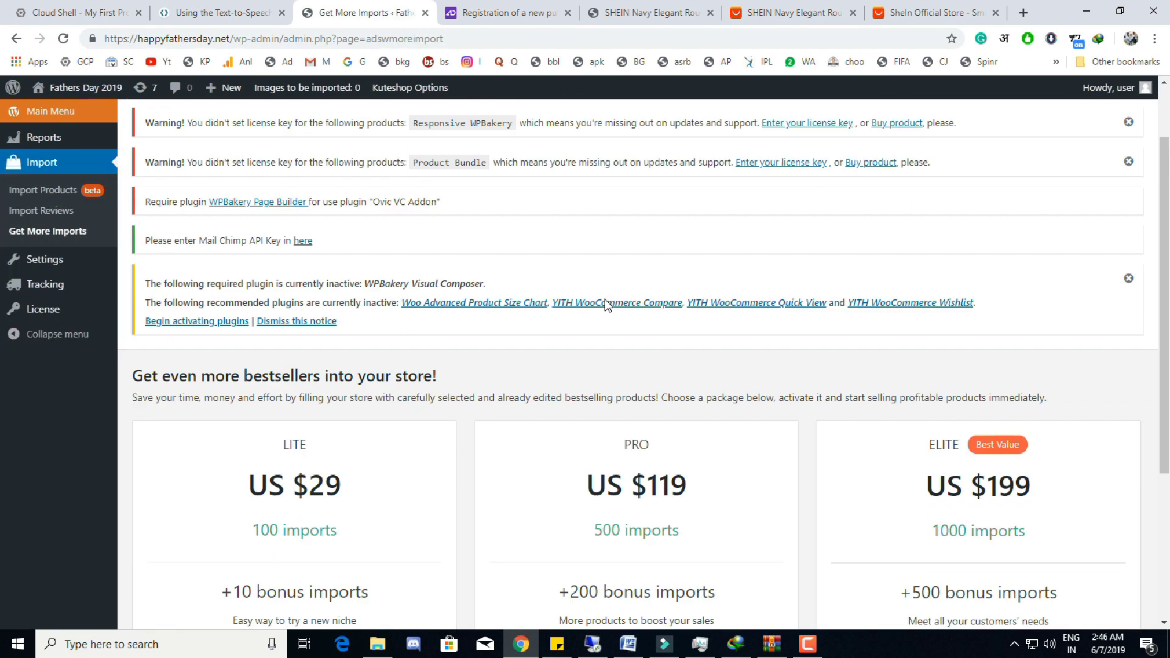
scroll(323, 425, down, 5)
drag(235, 353, 369, 356)
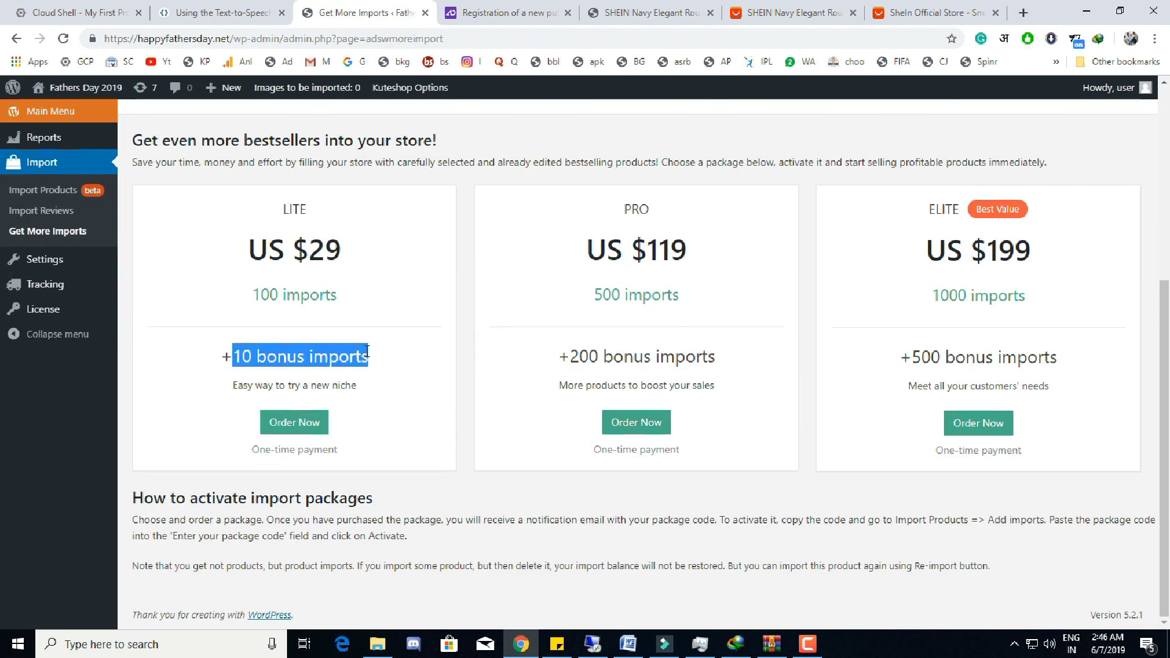
click(384, 400)
scroll(498, 333, up, 5)
scroll(422, 435, down, 3)
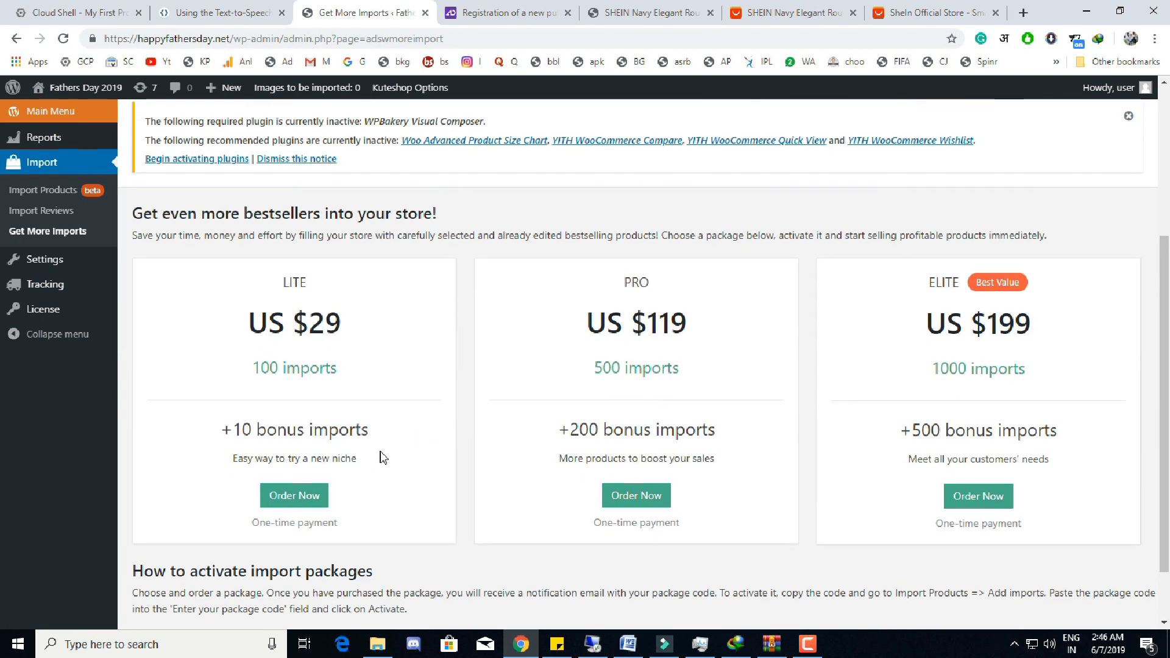
Compare the LITE, PRO and ELITE import packages ($29 to $199) by their taglines.
drag(366, 459, 268, 472)
drag(557, 456, 701, 458)
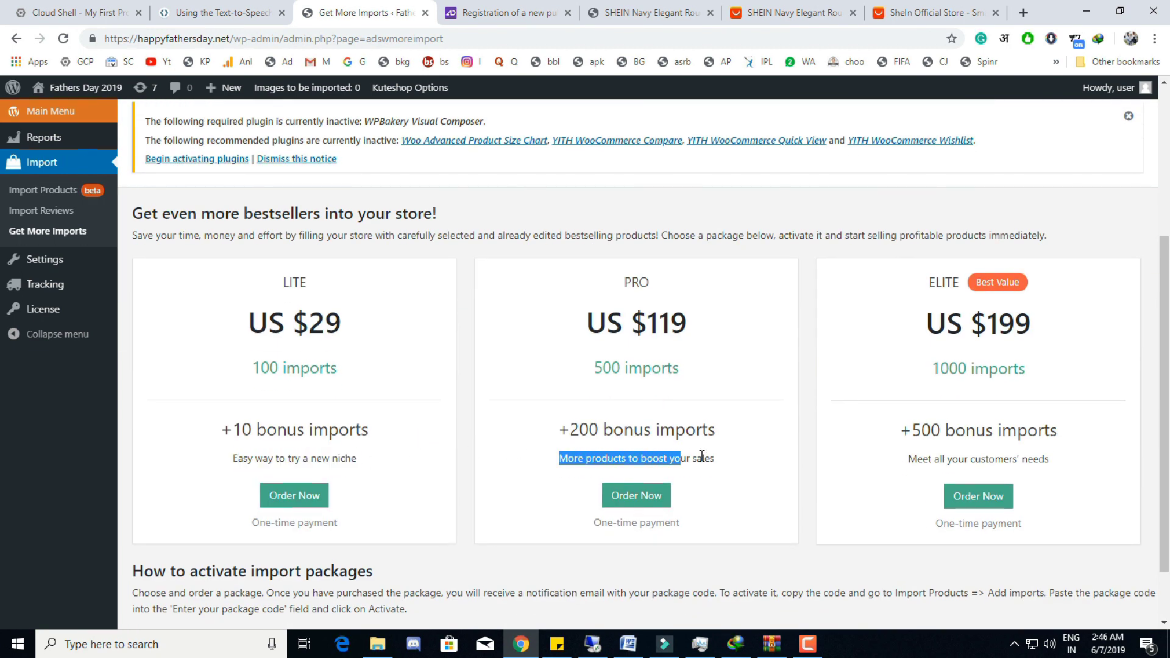
click(732, 460)
drag(916, 459, 1072, 469)
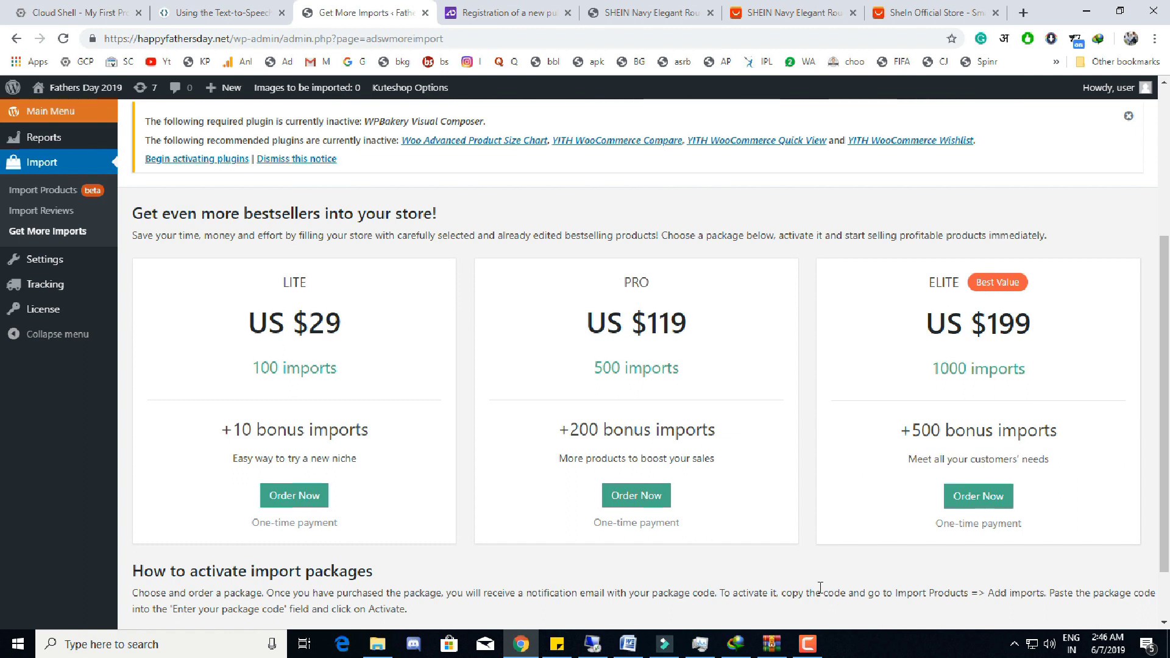
scroll(325, 517, down, 2)
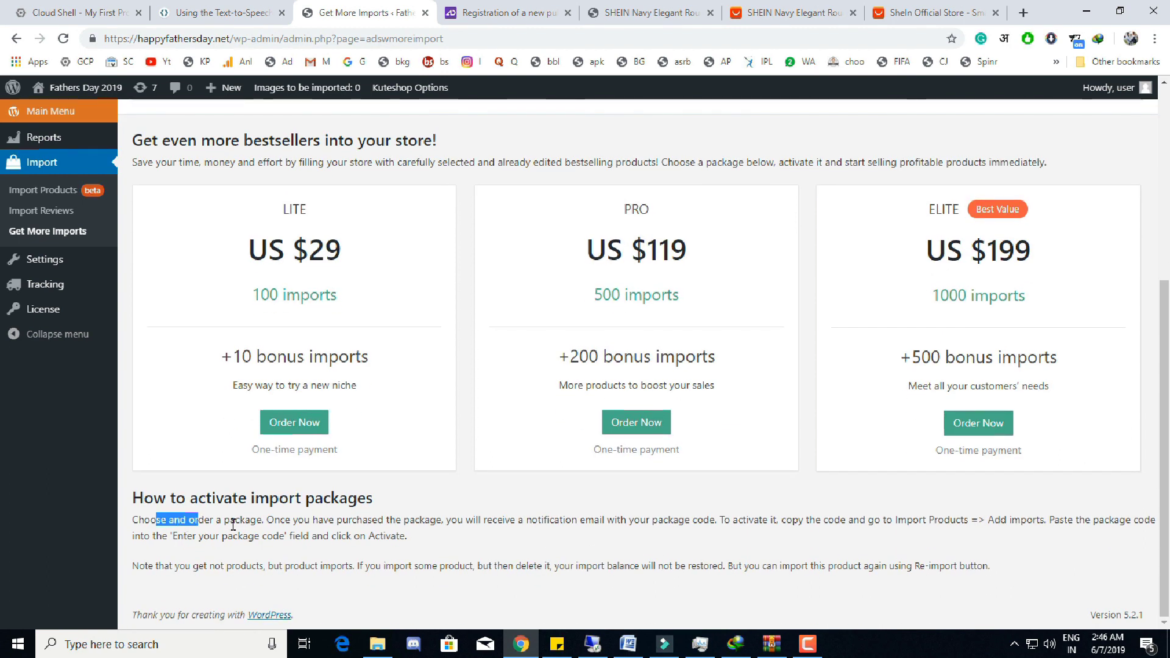
scroll(526, 521, up, 6)
Open the $11.00 multicolor off-shoulder jungle leaf SHEIN dress and keep its import category Uncategorized.
click(924, 13)
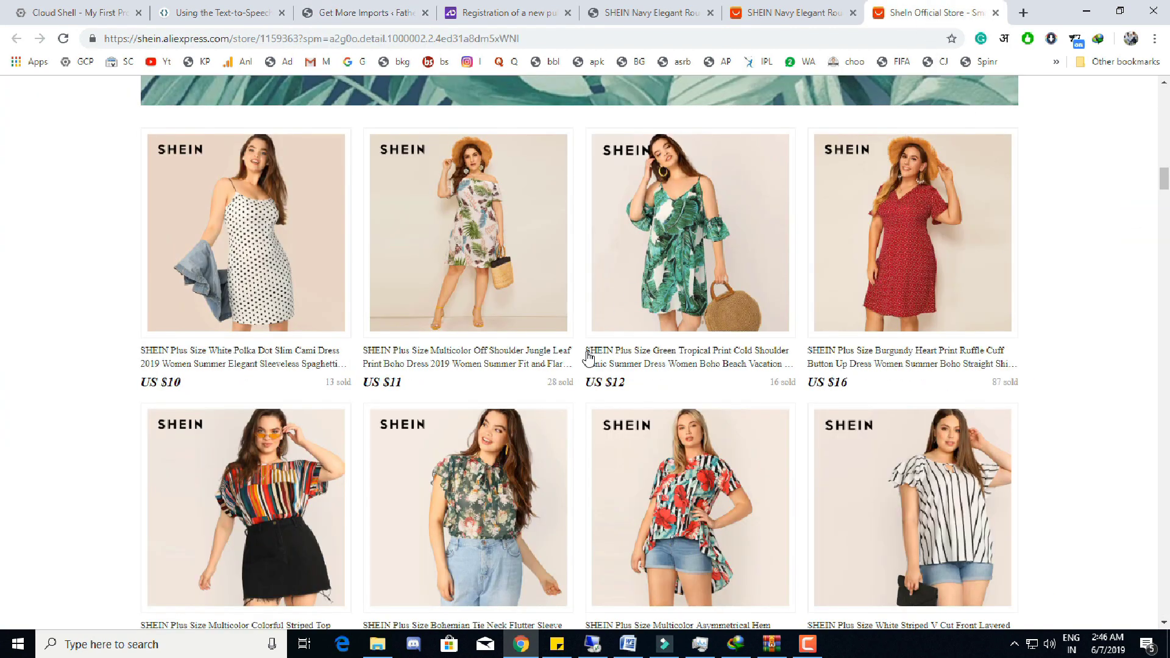
scroll(589, 358, up, 2)
click(492, 422)
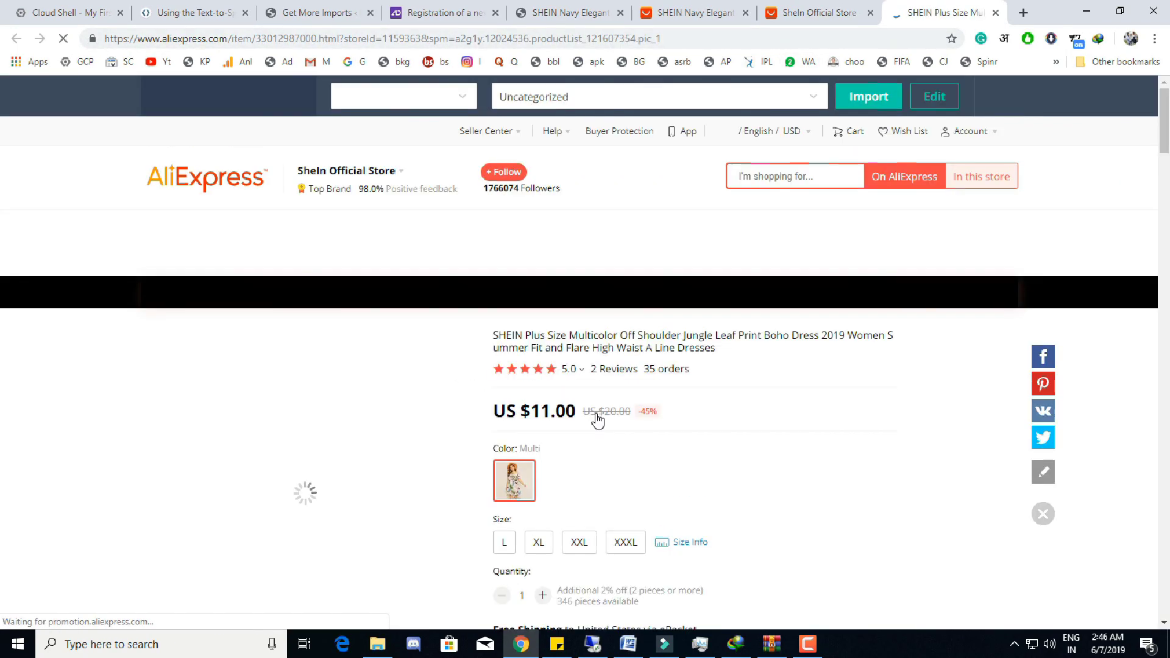
scroll(670, 414, down, 3)
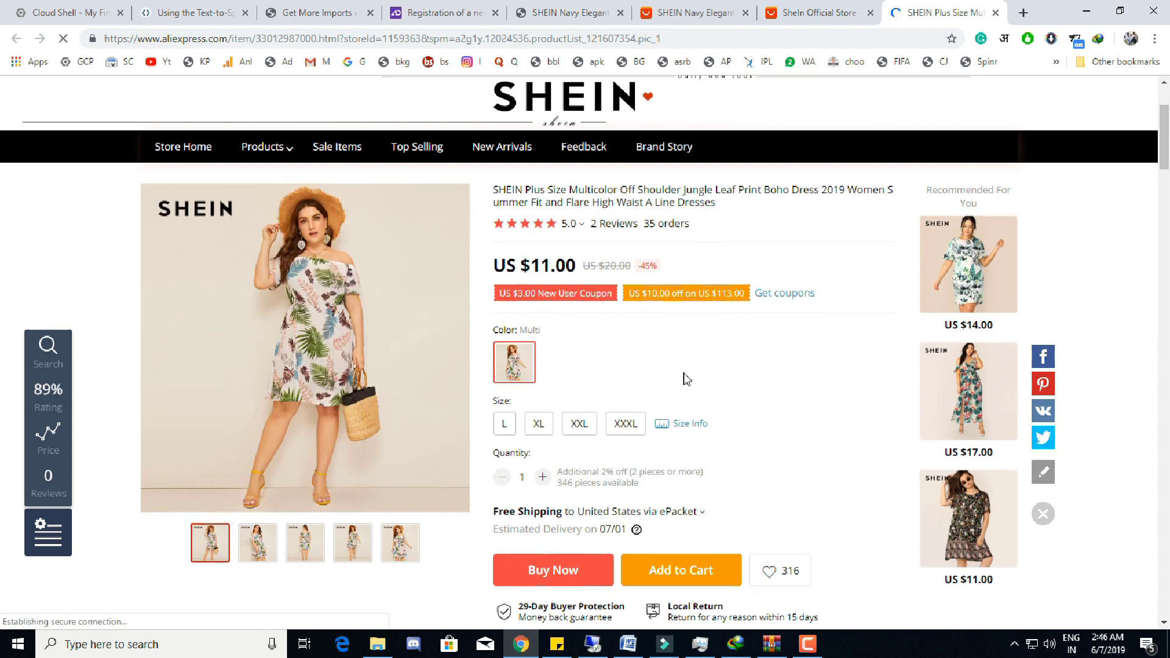
scroll(841, 319, up, 3)
click(640, 101)
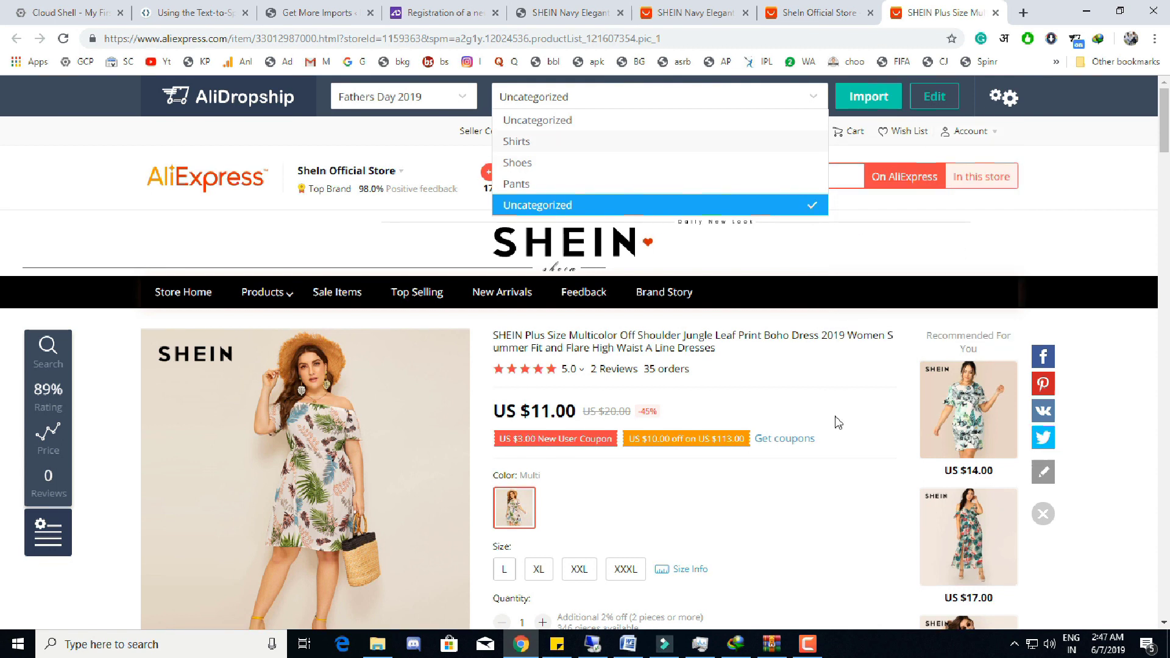
click(941, 105)
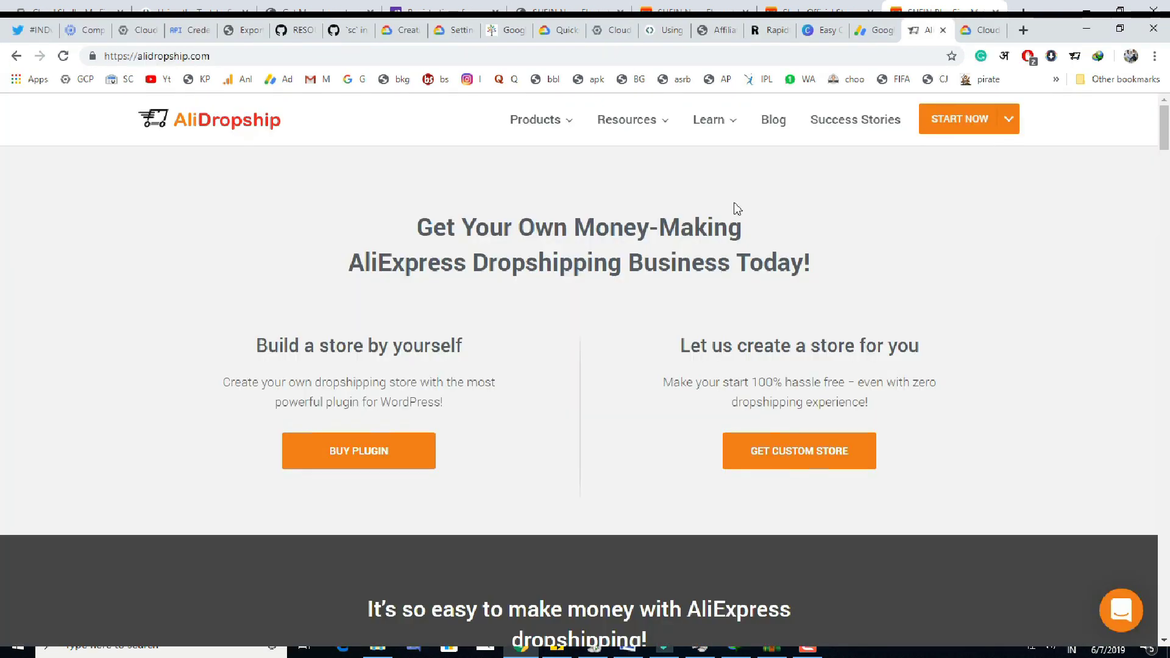
Scroll through the alidropship.com homepage to look it over.
scroll(733, 224, down, 8)
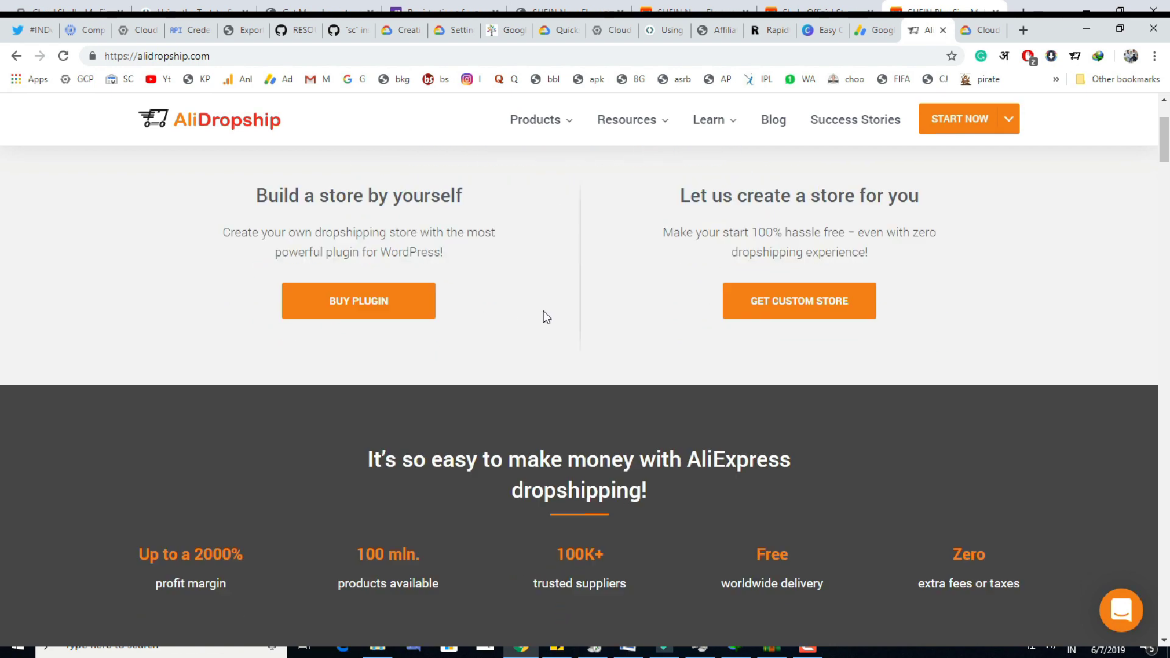
scroll(782, 323, down, 15)
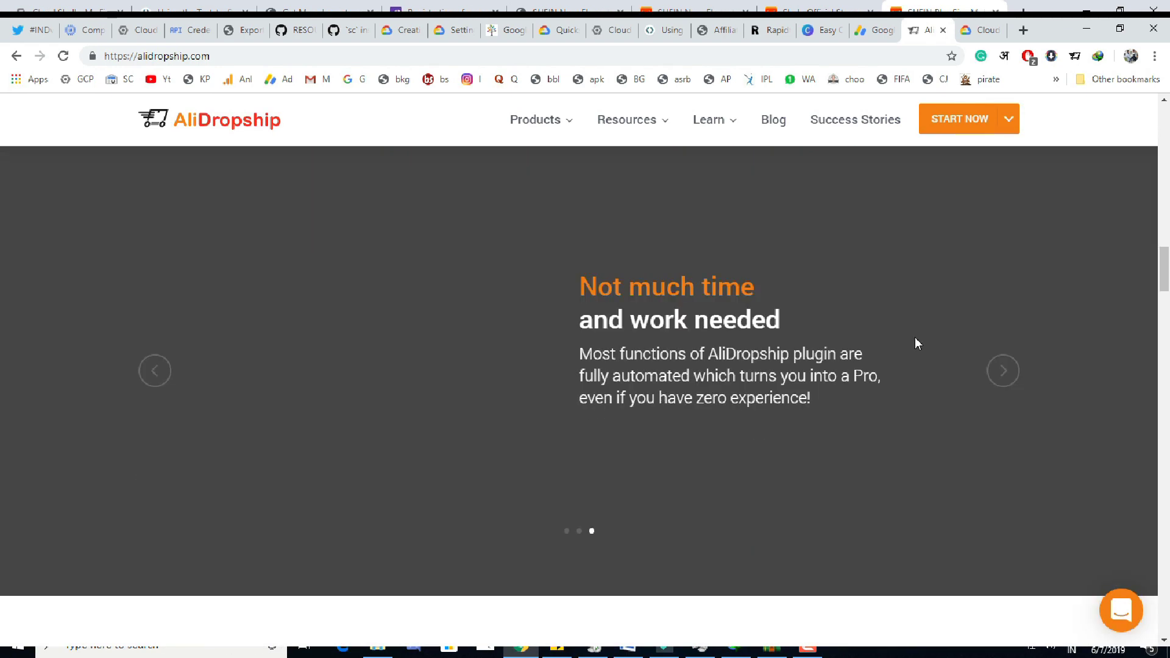
scroll(881, 360, up, 15)
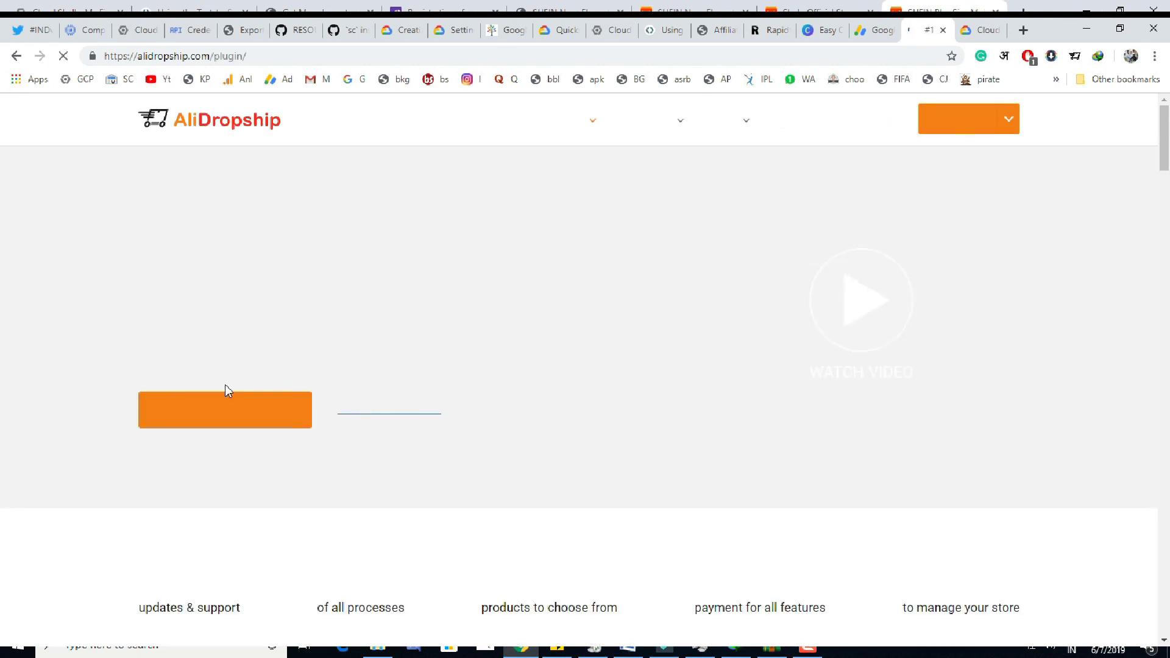
Switch to the DigitalOcean pricing tab and scroll its Standard droplet plans from $5/mo.
key(ctrl+Tab)
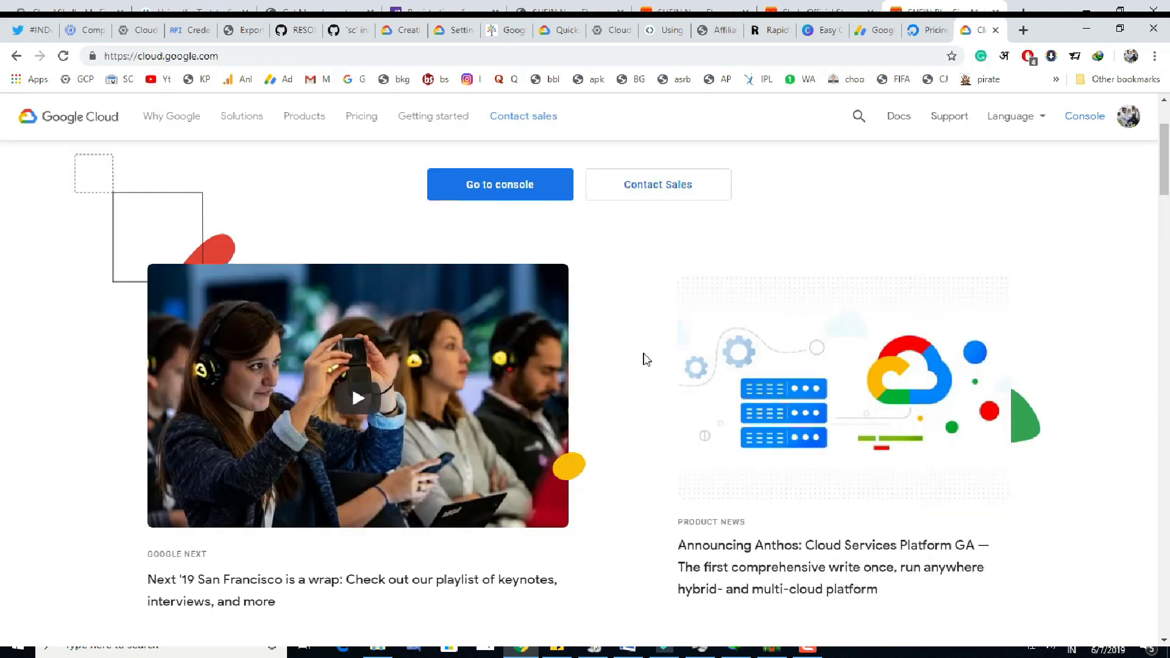
key(ctrl+shift+Tab)
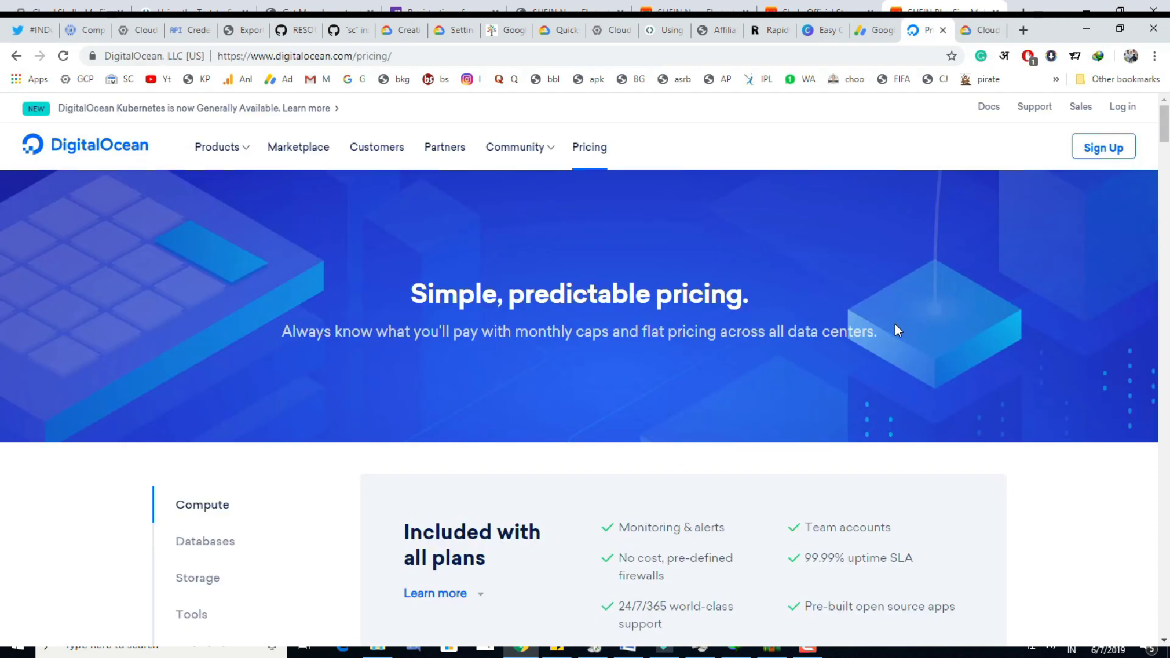
scroll(896, 330, down, 10)
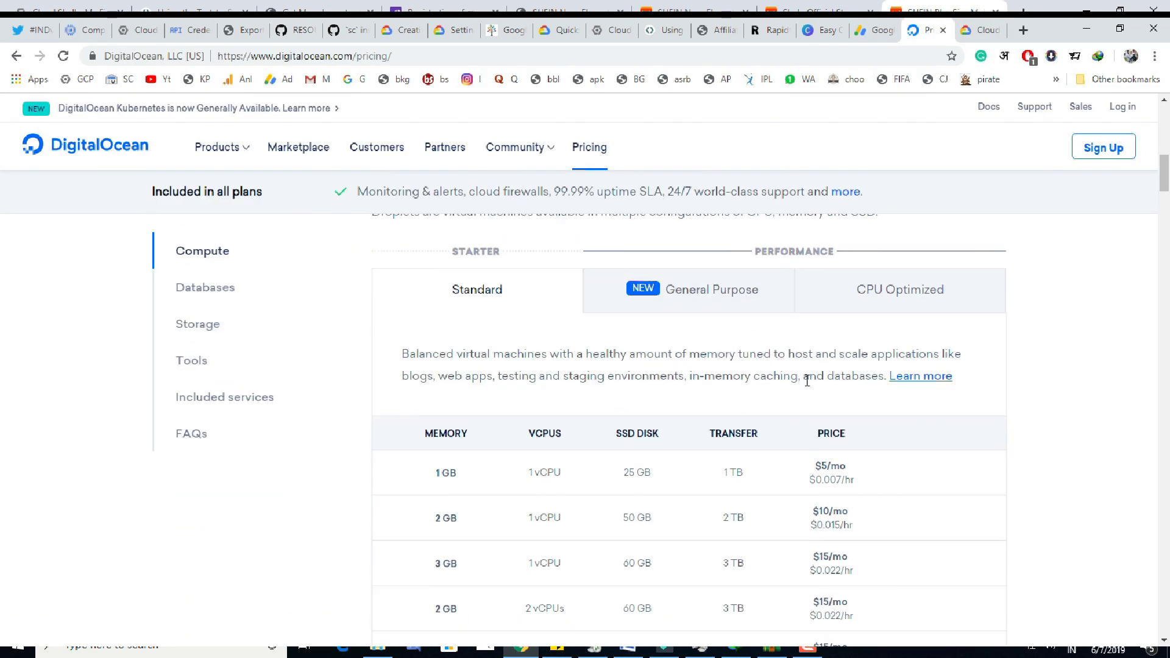
scroll(807, 381, down, 2)
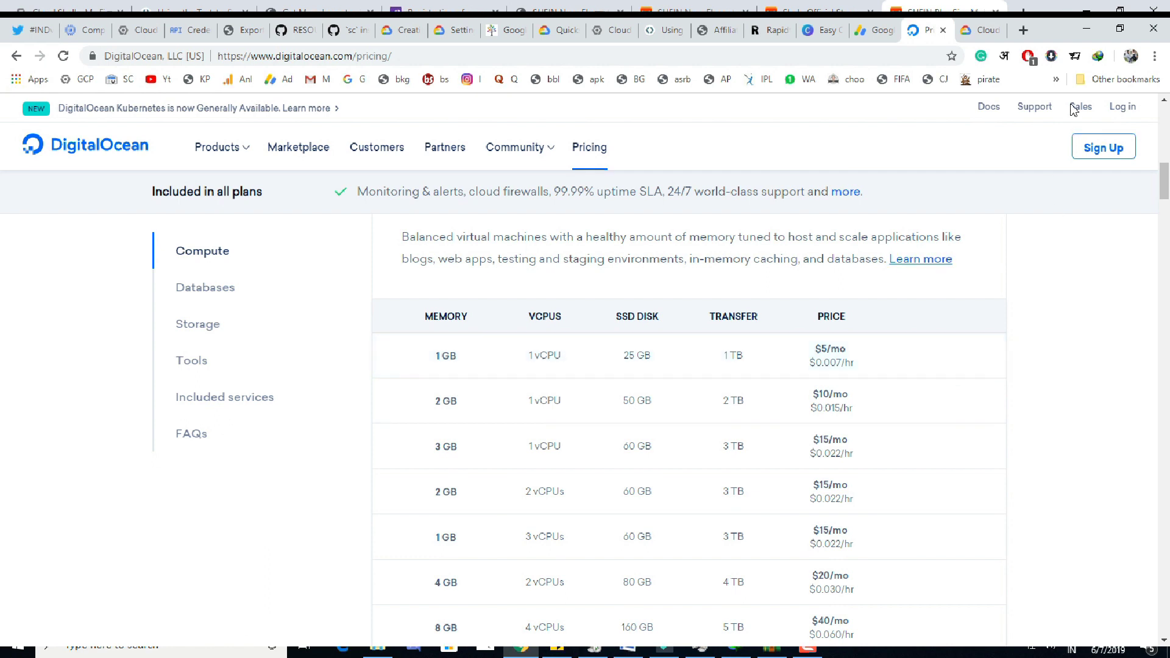
Go back to Shopify's pricing page and compare the $29, $79 and $299 plans.
key(alt+Left)
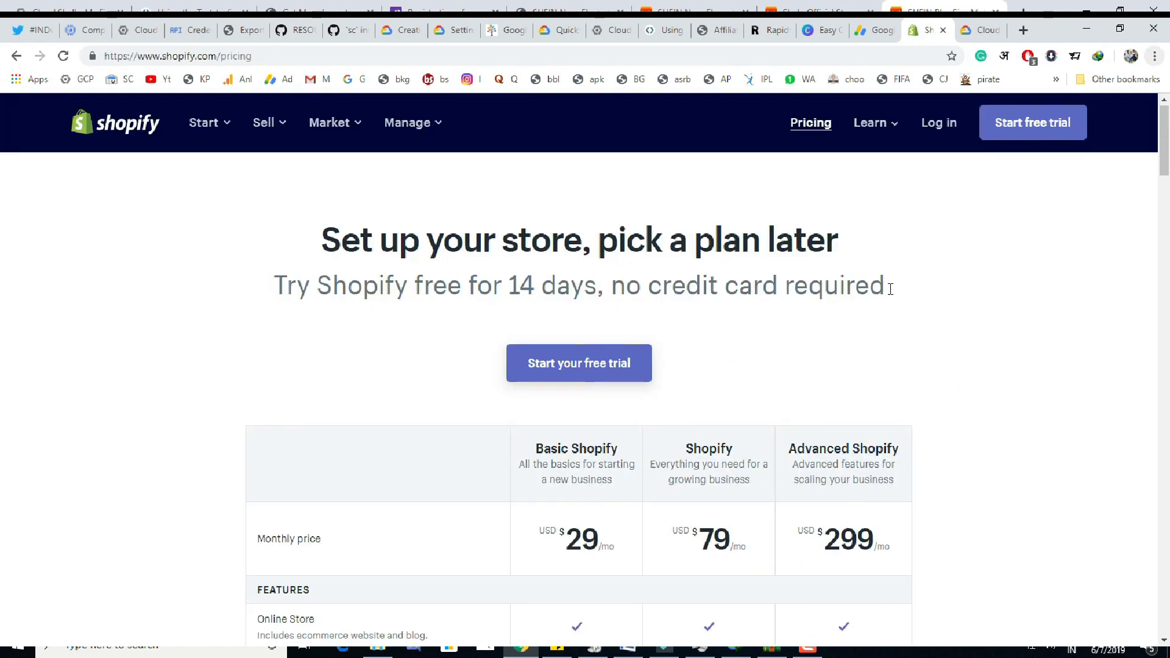
scroll(896, 296, down, 6)
scroll(560, 454, up, 5)
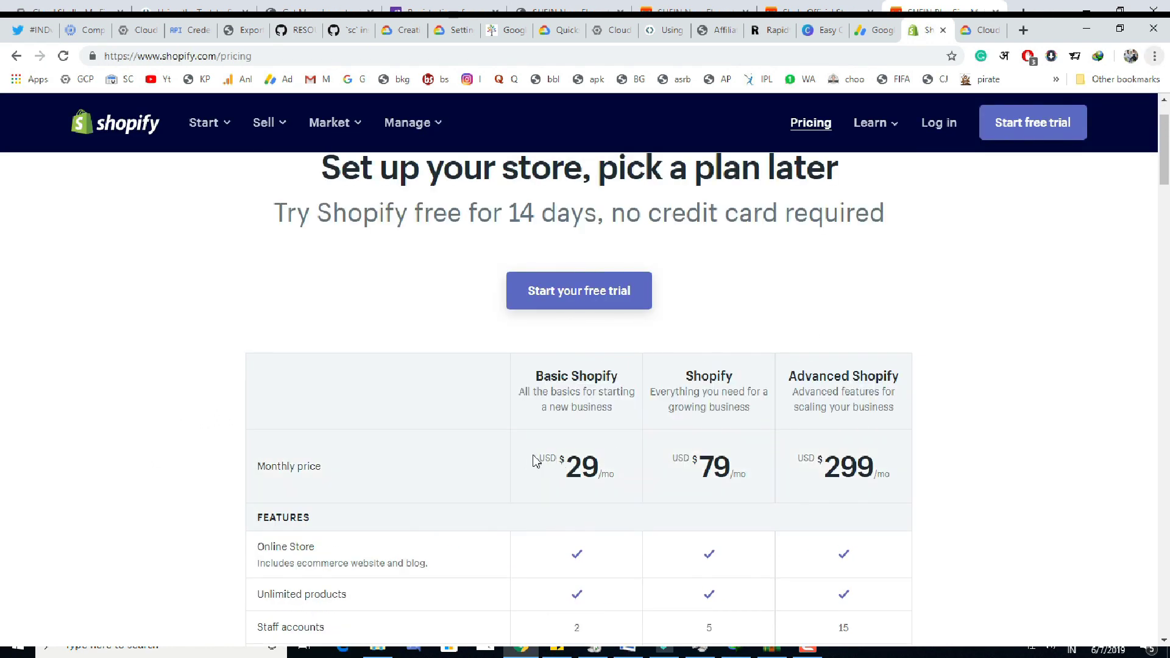
drag(535, 462, 635, 486)
scroll(638, 496, down, 8)
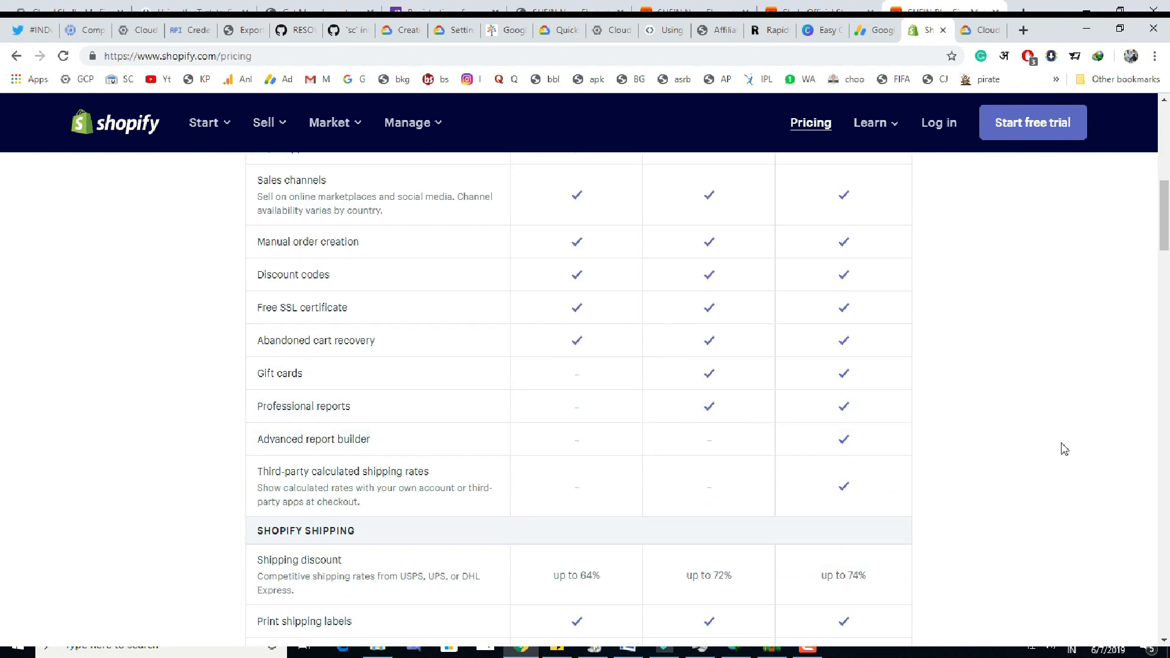
scroll(980, 444, down, 15)
scroll(980, 445, up, 18)
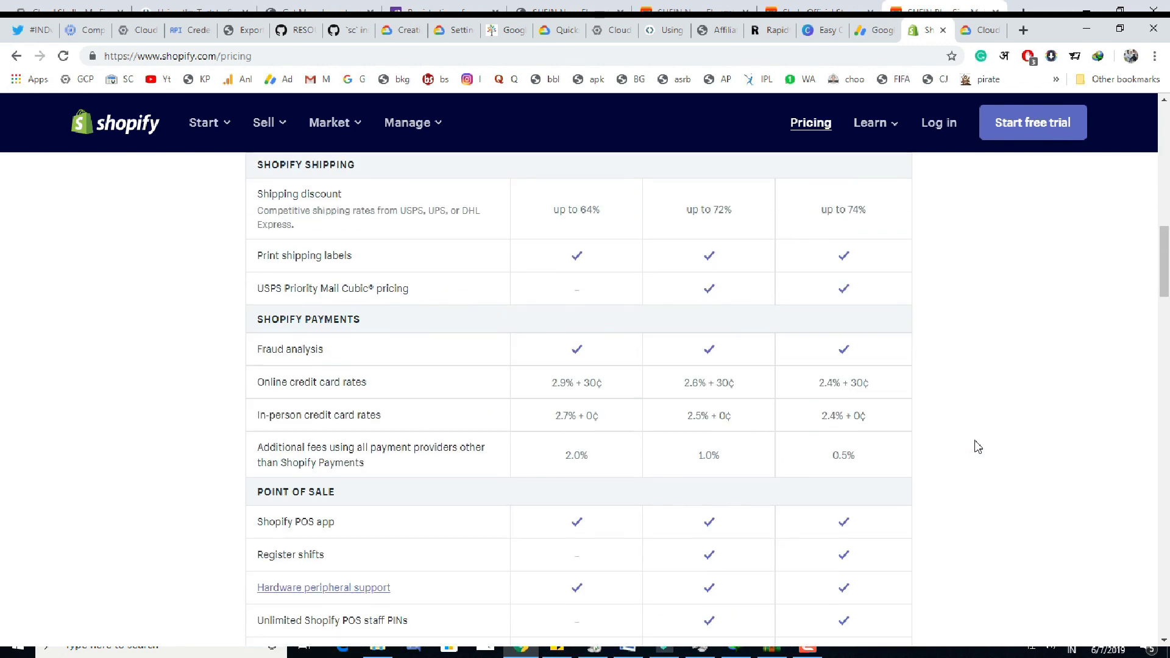
scroll(988, 447, up, 6)
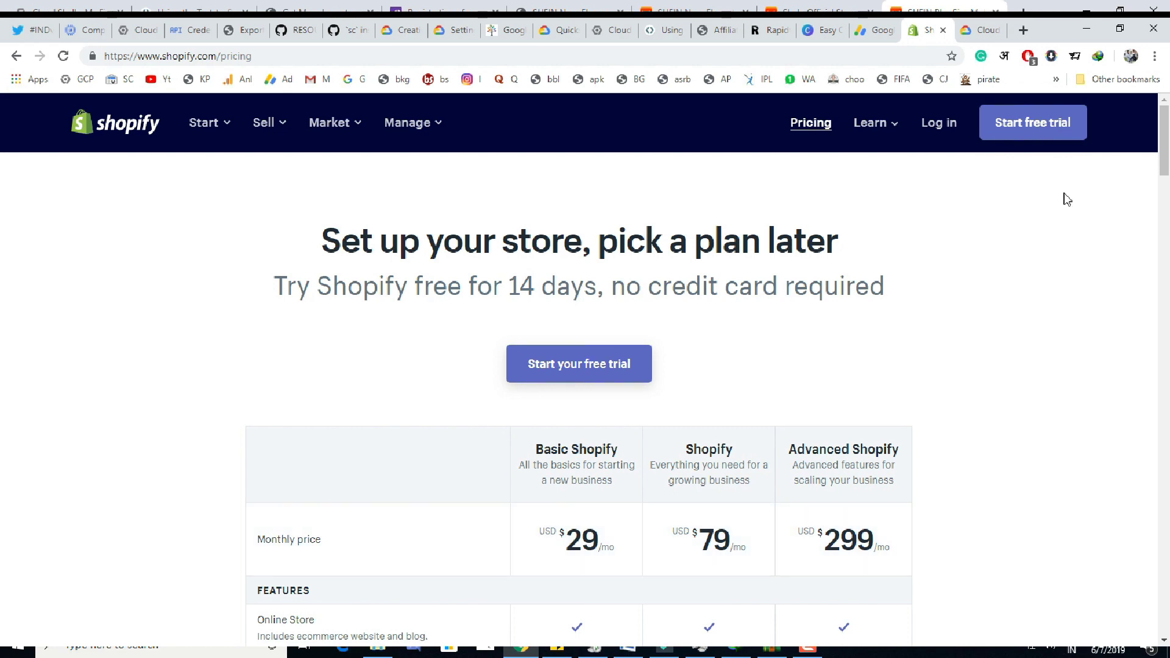
scroll(1004, 280, down, 7)
scroll(367, 429, down, 3)
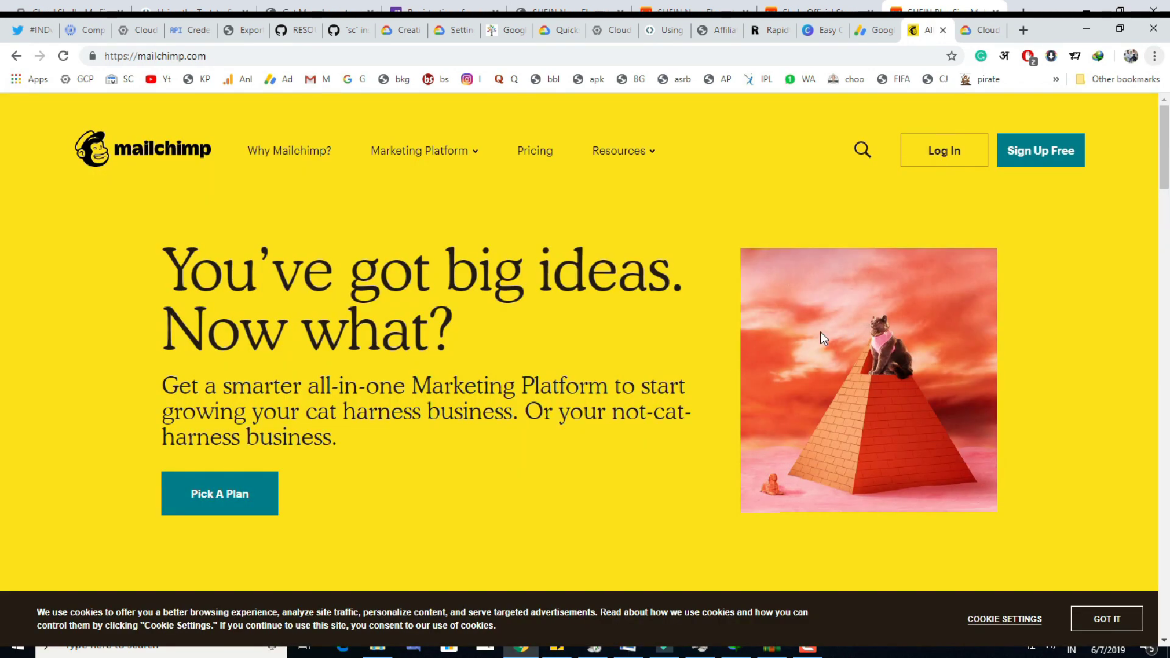
scroll(821, 333, down, 20)
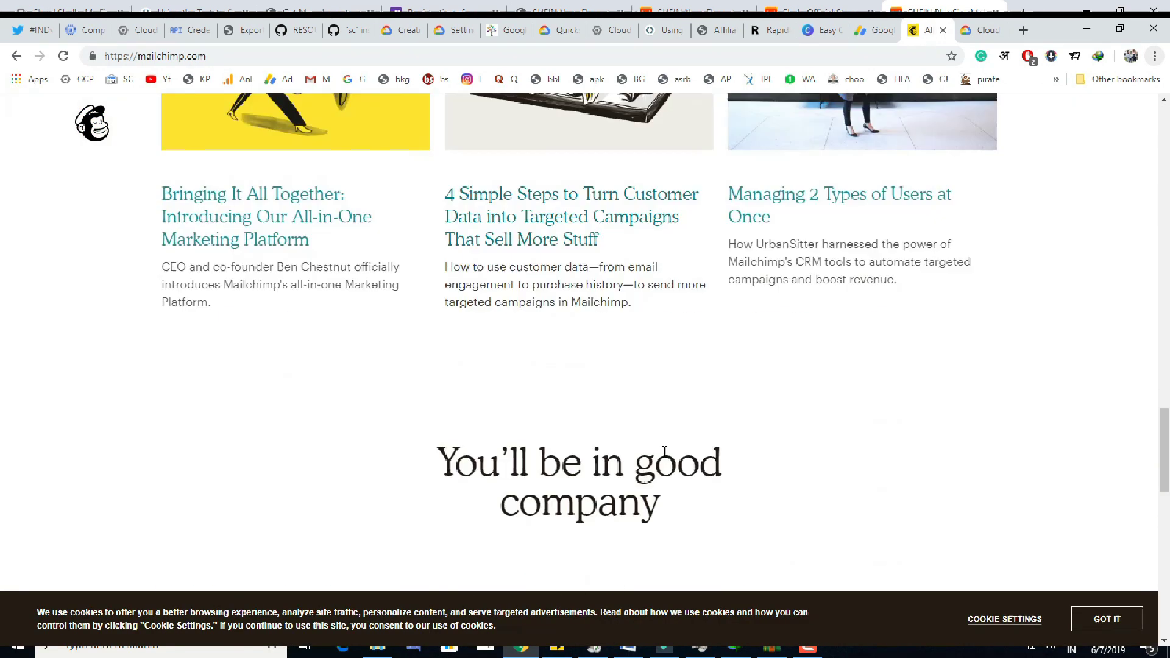
scroll(578, 463, up, 20)
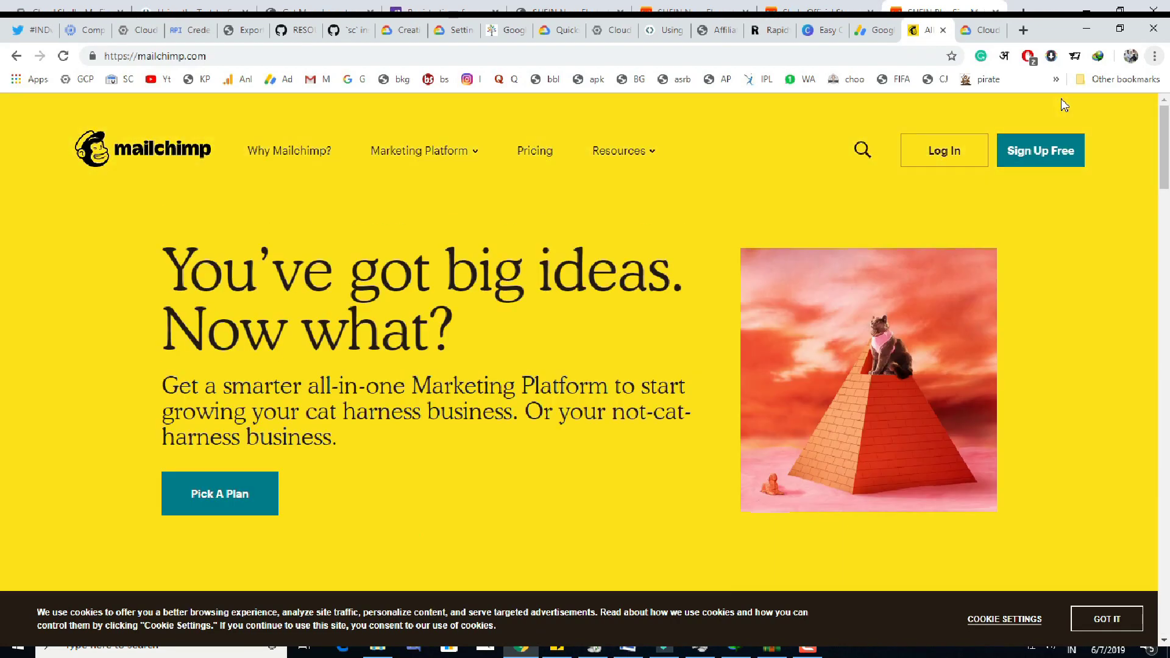
View the Marketing Platform feature list, then return and scroll through the plan features again.
click(477, 154)
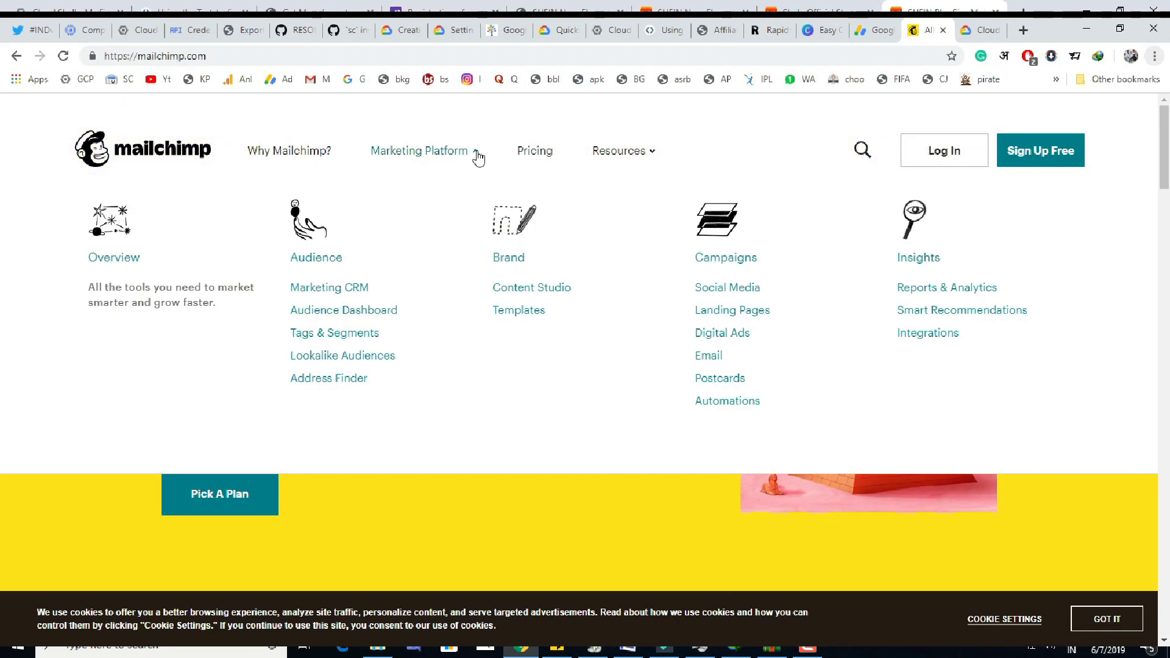
key(alt+Left)
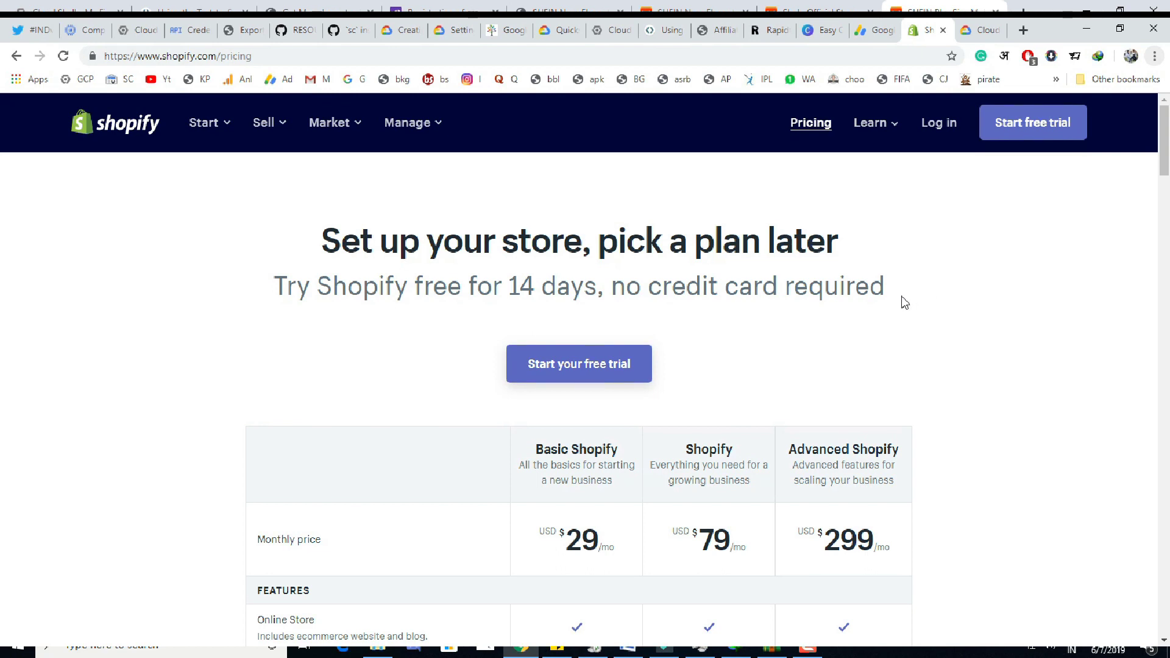
scroll(896, 293, down, 5)
scroll(897, 296, up, 4)
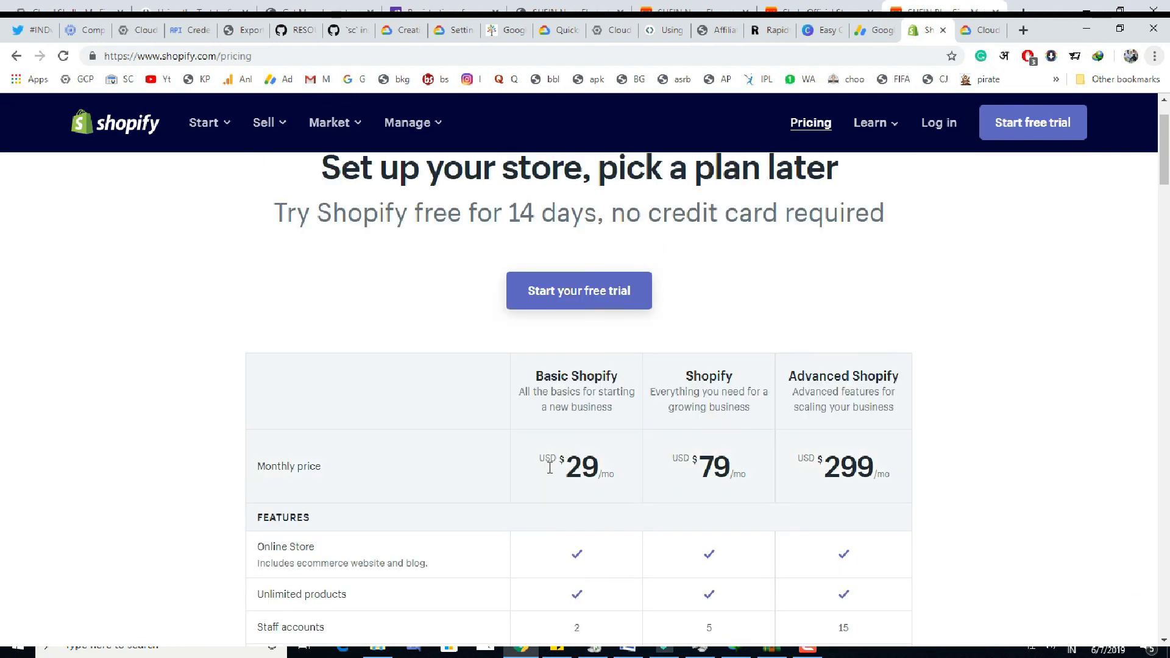
scroll(638, 498, down, 8)
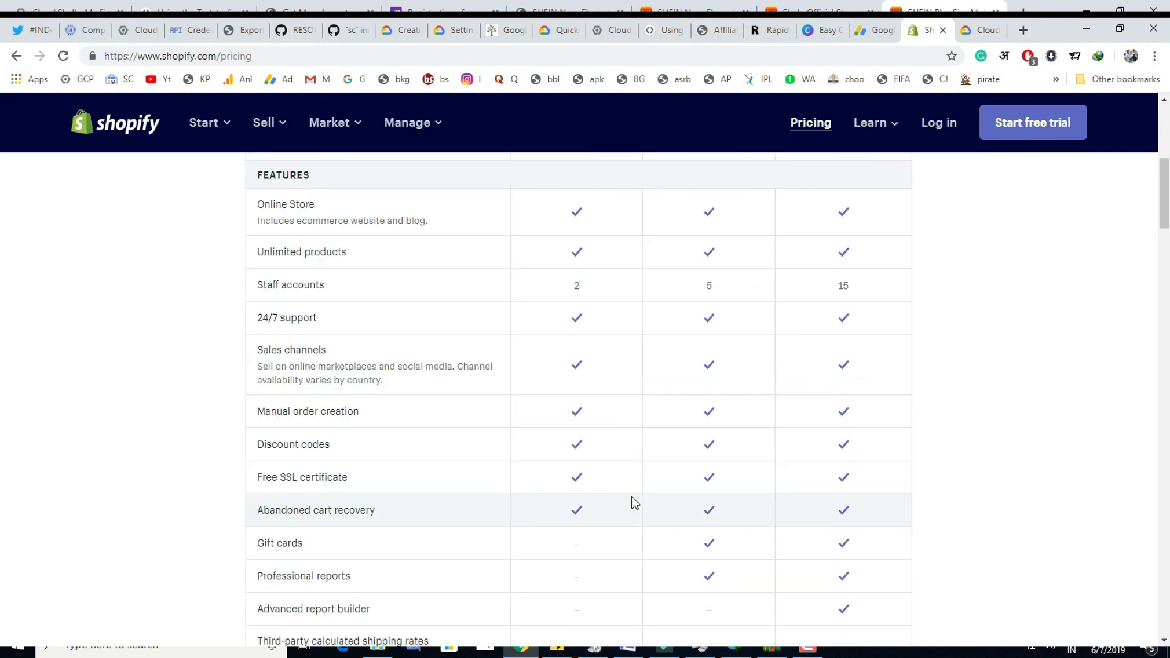
scroll(976, 444, down, 10)
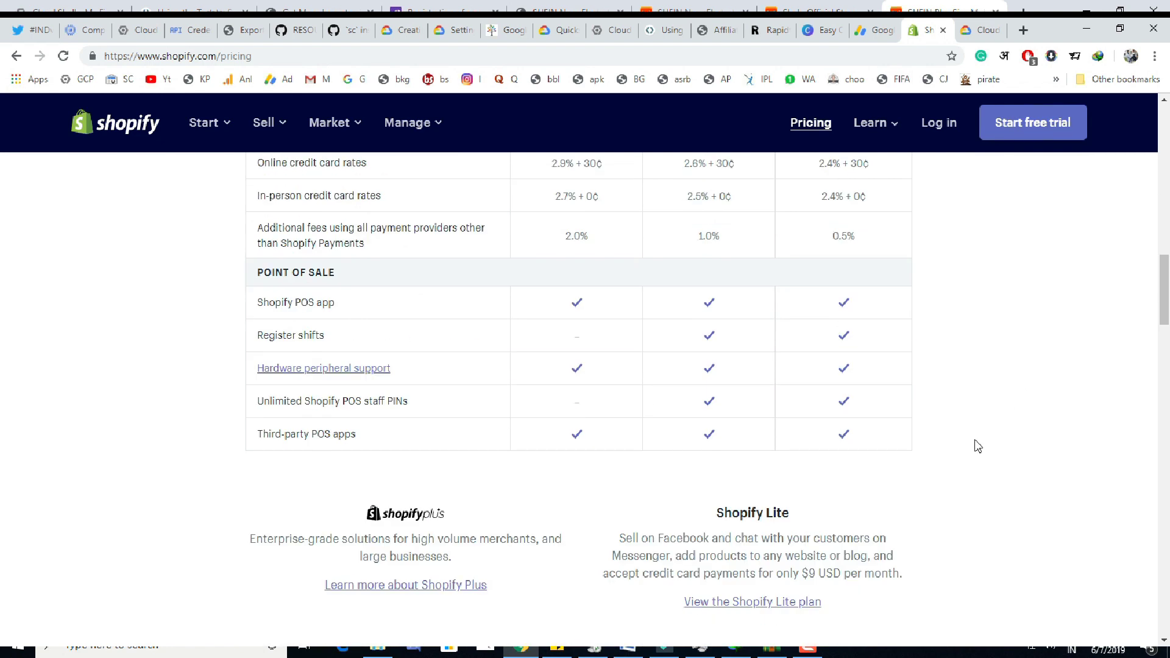
scroll(976, 445, up, 15)
scroll(988, 449, up, 3)
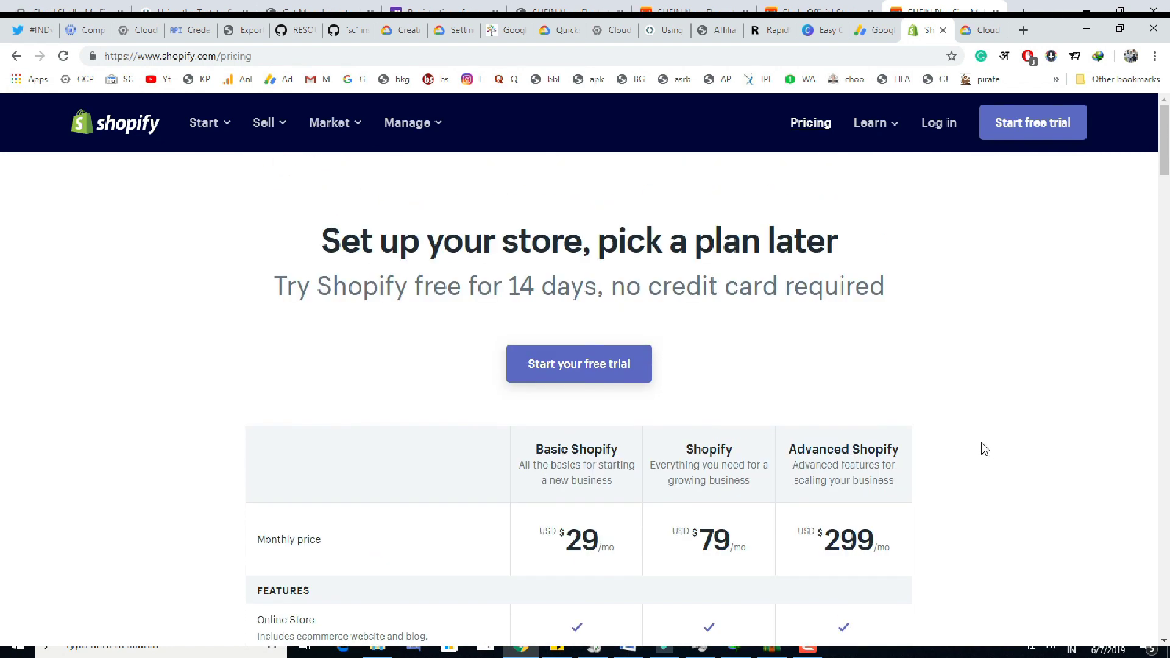
scroll(765, 366, down, 7)
scroll(397, 457, down, 4)
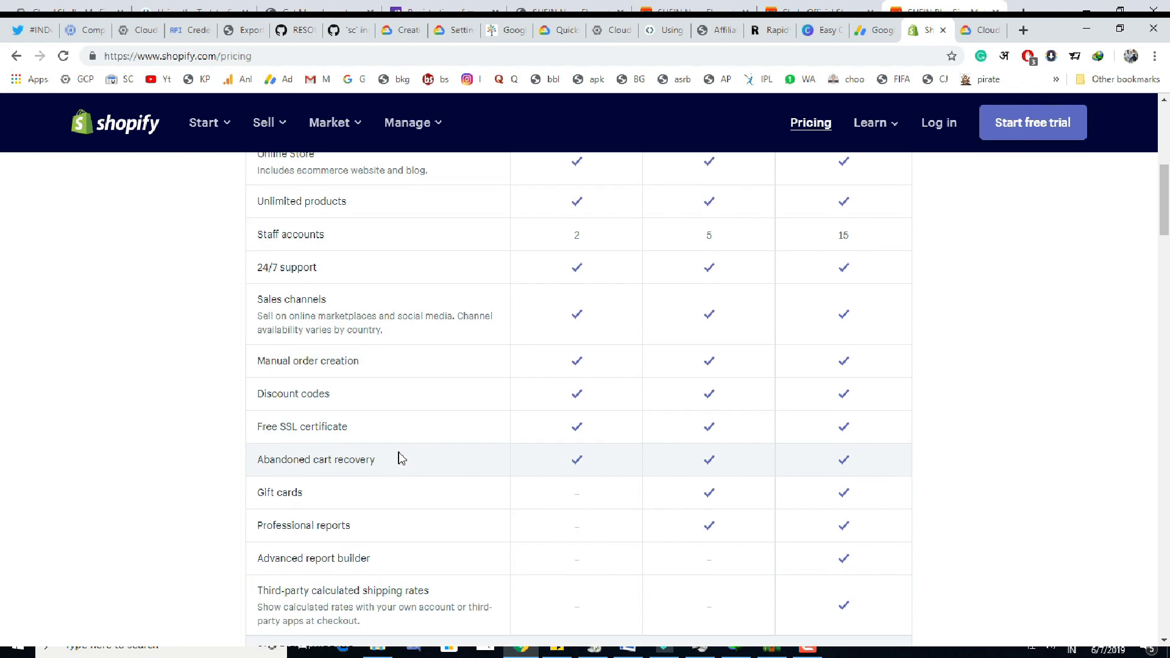
Back in the AliExpress product editor, uncheck Remove images to keep description images.
key(alt+Tab)
scroll(604, 481, up, 3)
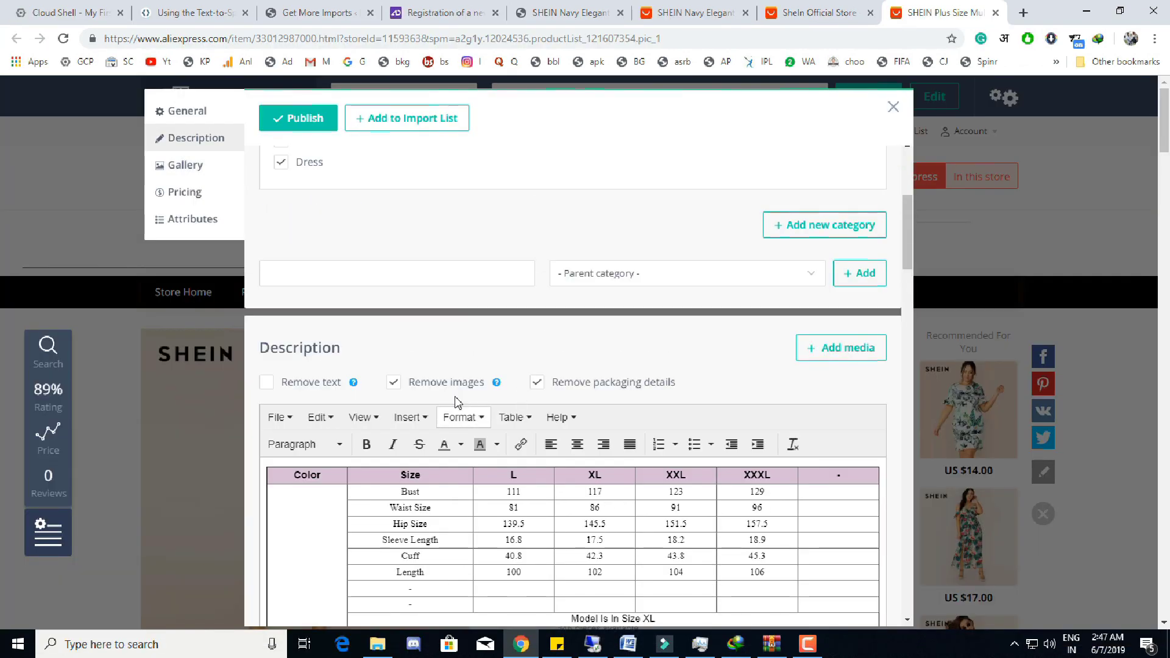
click(394, 383)
scroll(398, 386, down, 5)
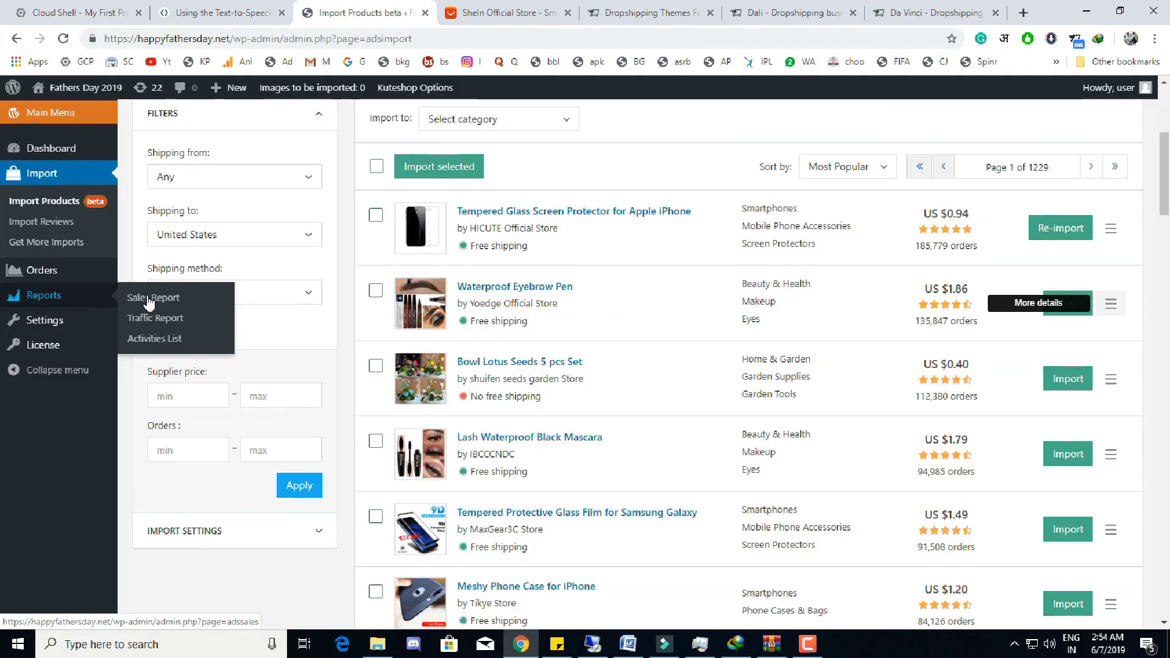
Review the Sales Report for May 9 – Jun 7, 2019, then move to the SEO settings.
click(159, 299)
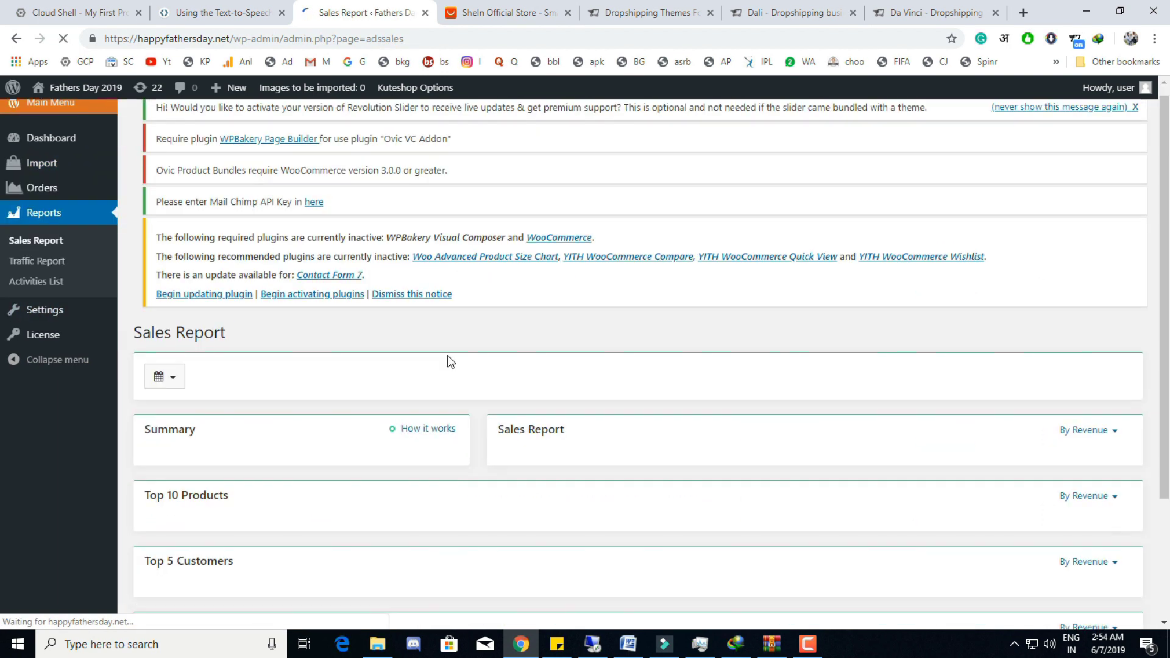
scroll(447, 360, down, 3)
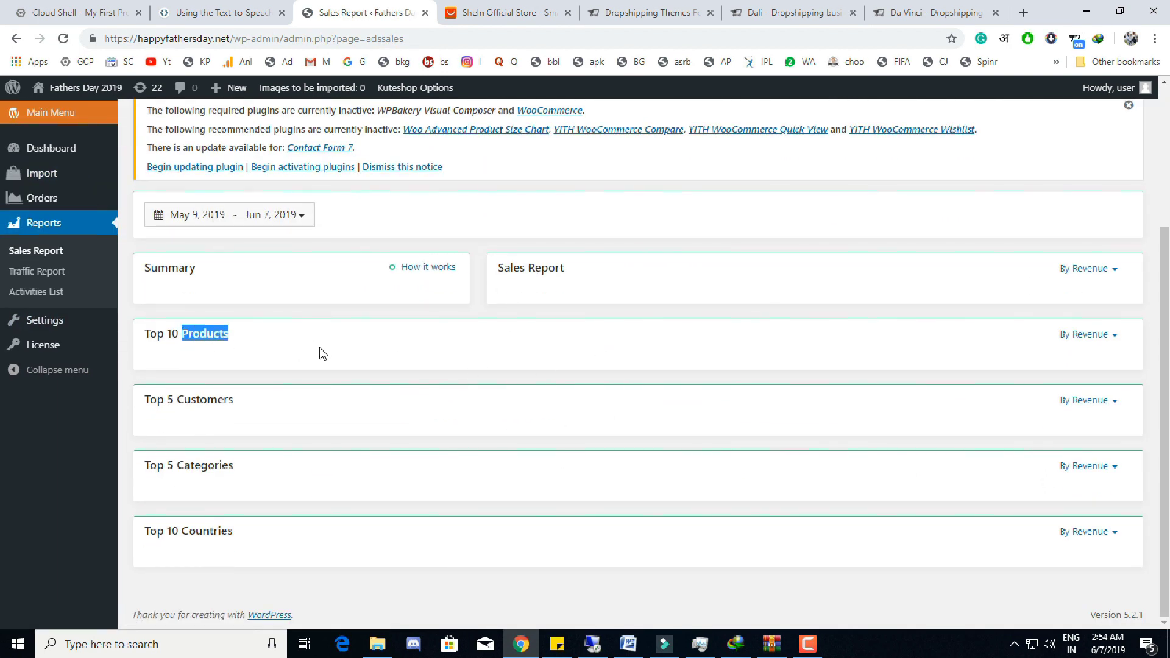
mouse_move(73, 322)
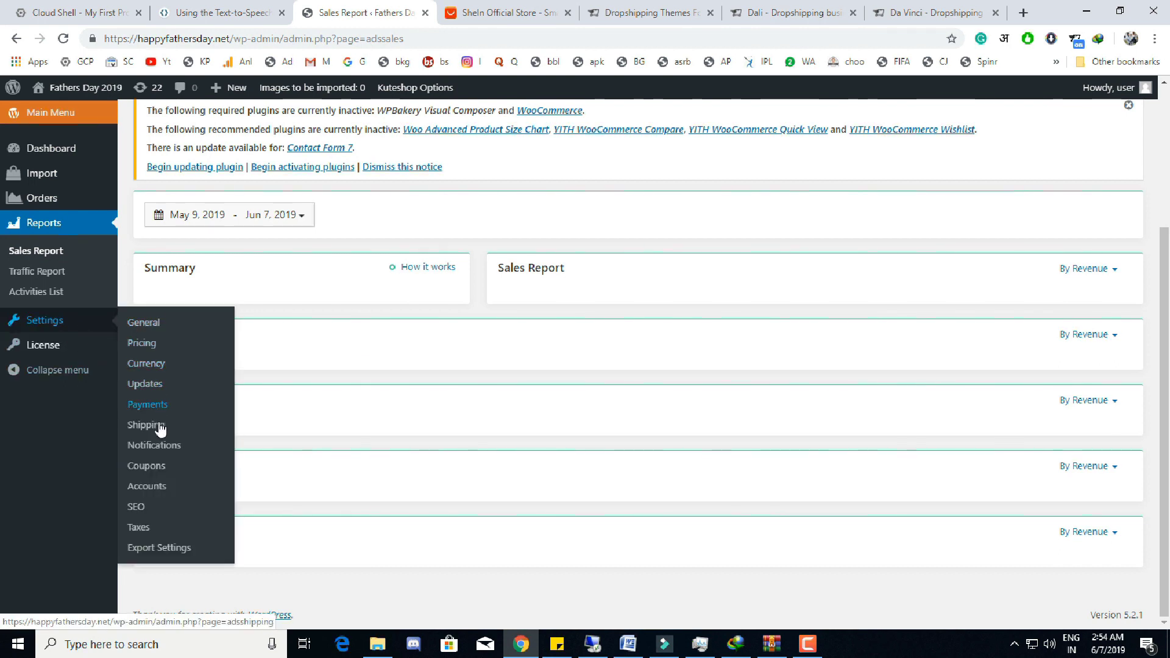
click(145, 519)
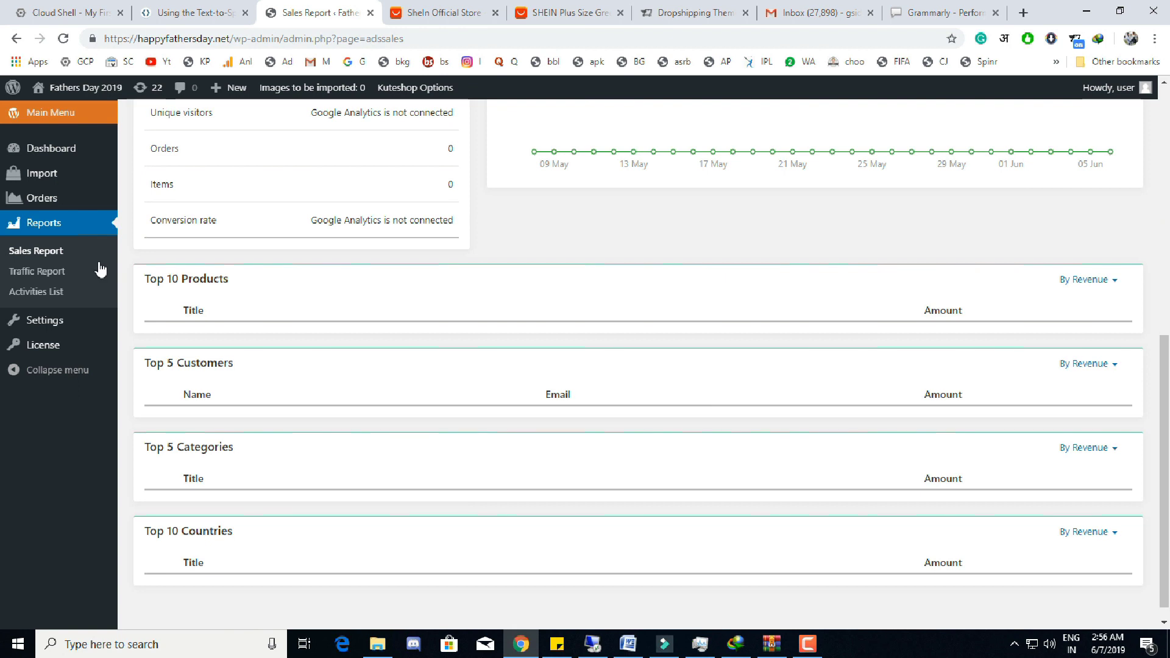
Look over the traffic report, coupon, customer accounts and tax settings, including the tax rates table.
click(37, 271)
mouse_move(45, 320)
click(164, 476)
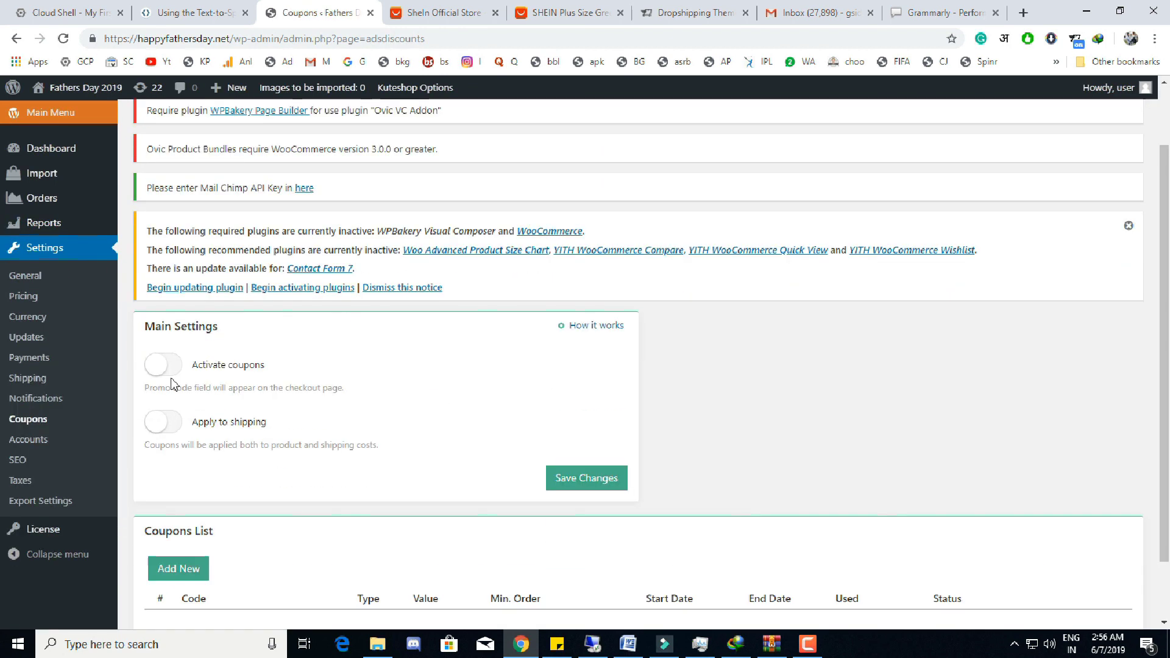
click(177, 494)
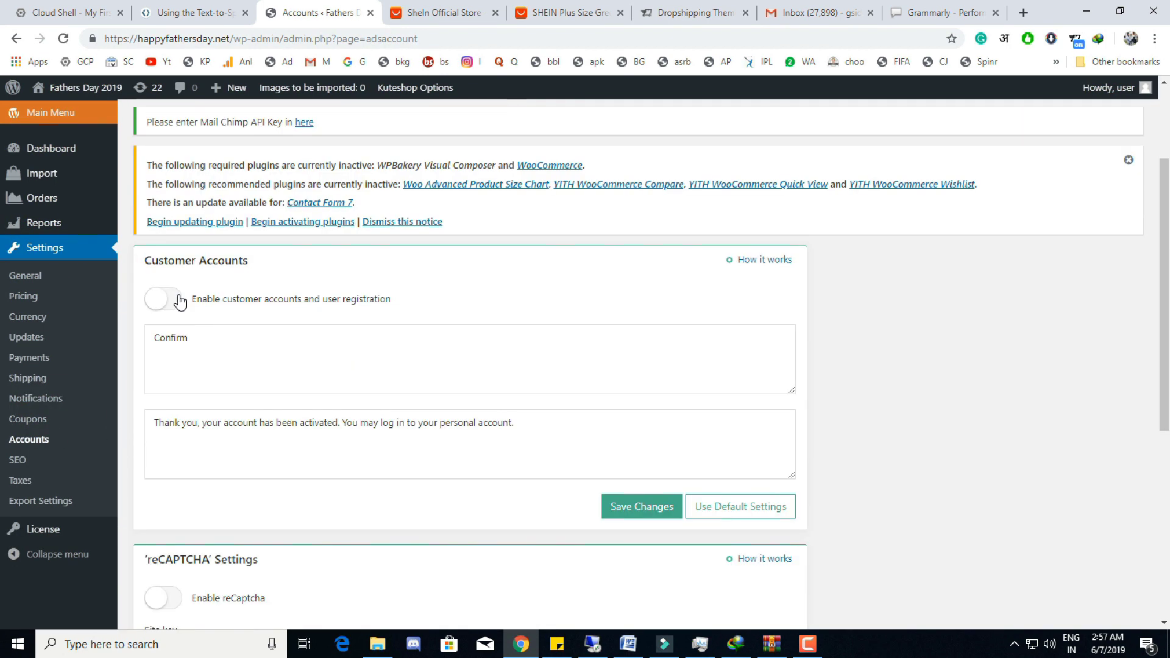
scroll(227, 319, down, 15)
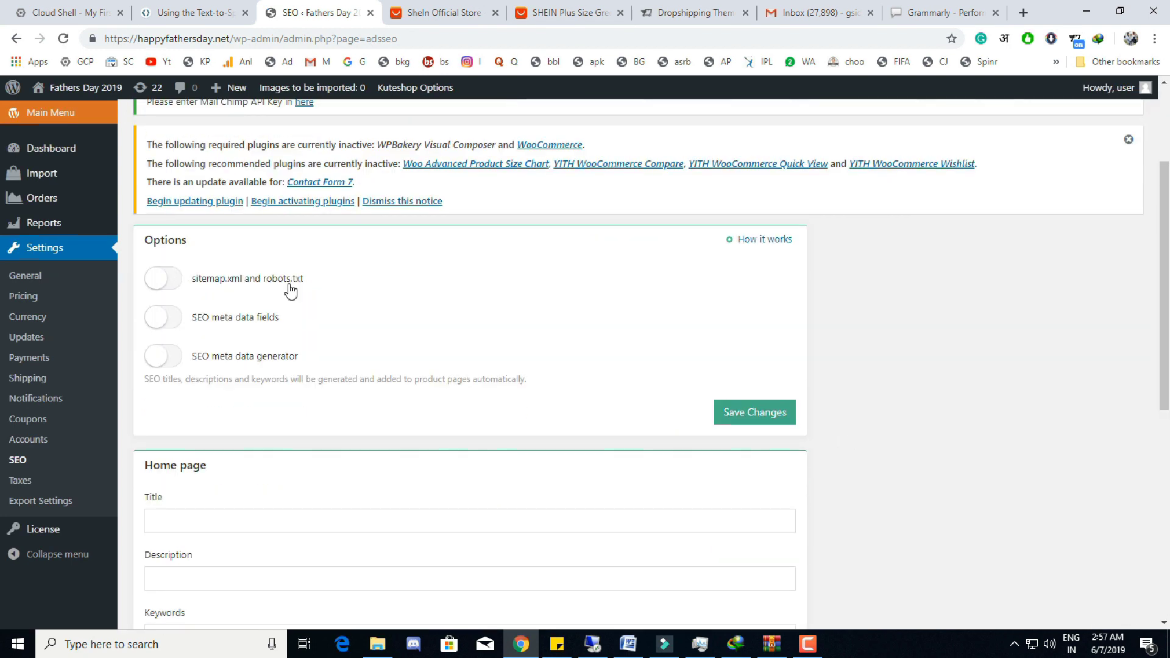
scroll(287, 293, down, 6)
click(24, 481)
click(238, 247)
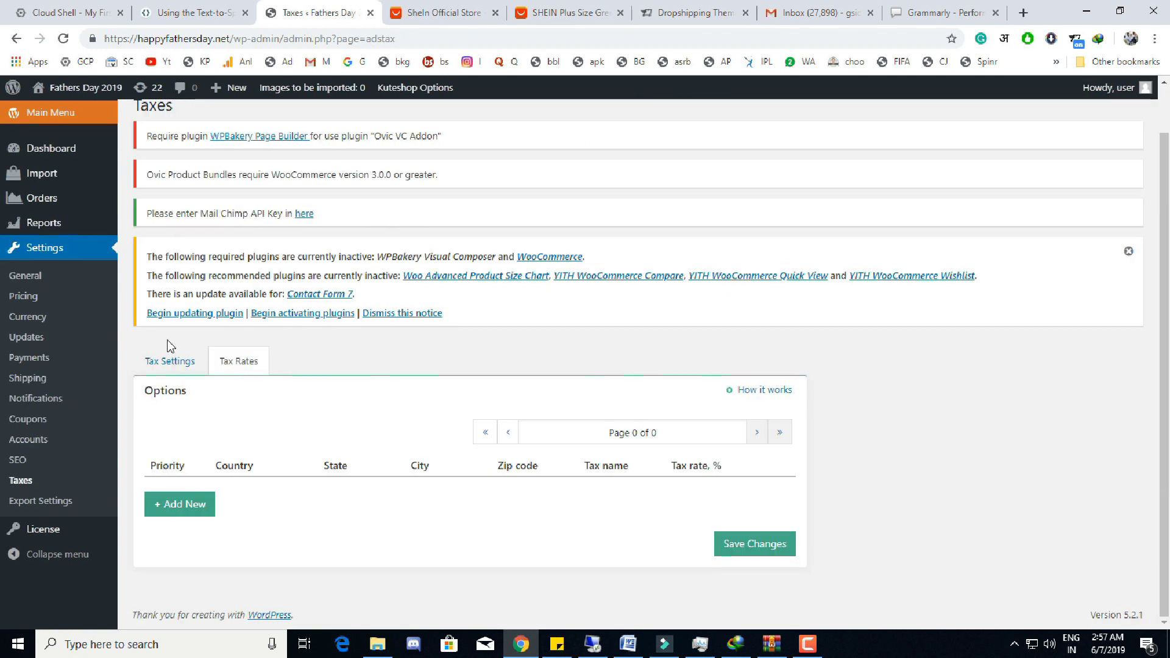
click(170, 360)
Review the shipping settings, checking the countries shipped to, and turn on free shipping.
click(37, 380)
scroll(404, 463, down, 5)
click(262, 263)
scroll(162, 352, down, 5)
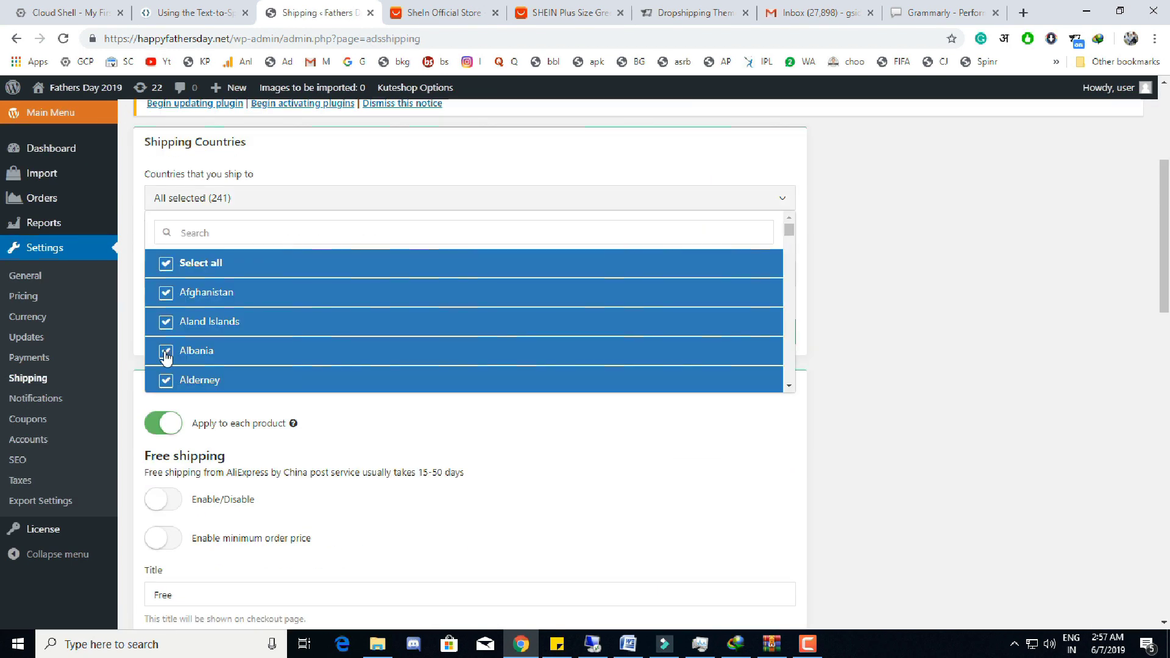
click(162, 274)
scroll(177, 275, down, 15)
click(192, 252)
scroll(192, 252, down, 2)
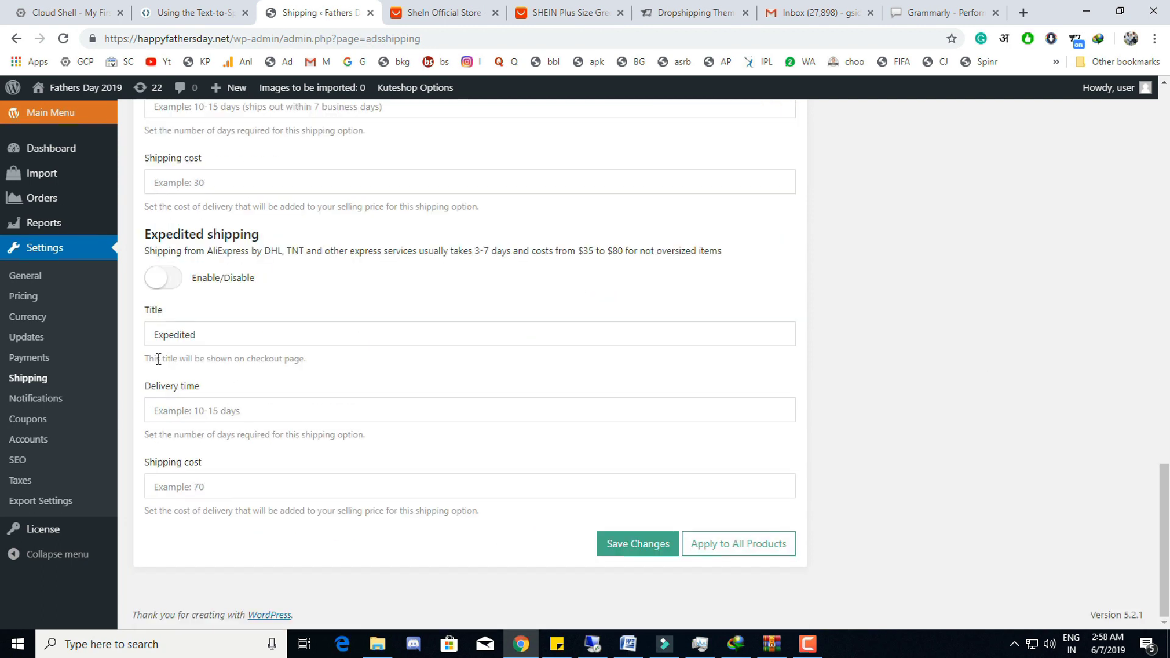
Look over the payment, product update and pricing settings pages.
click(29, 357)
scroll(586, 396, down, 8)
click(26, 337)
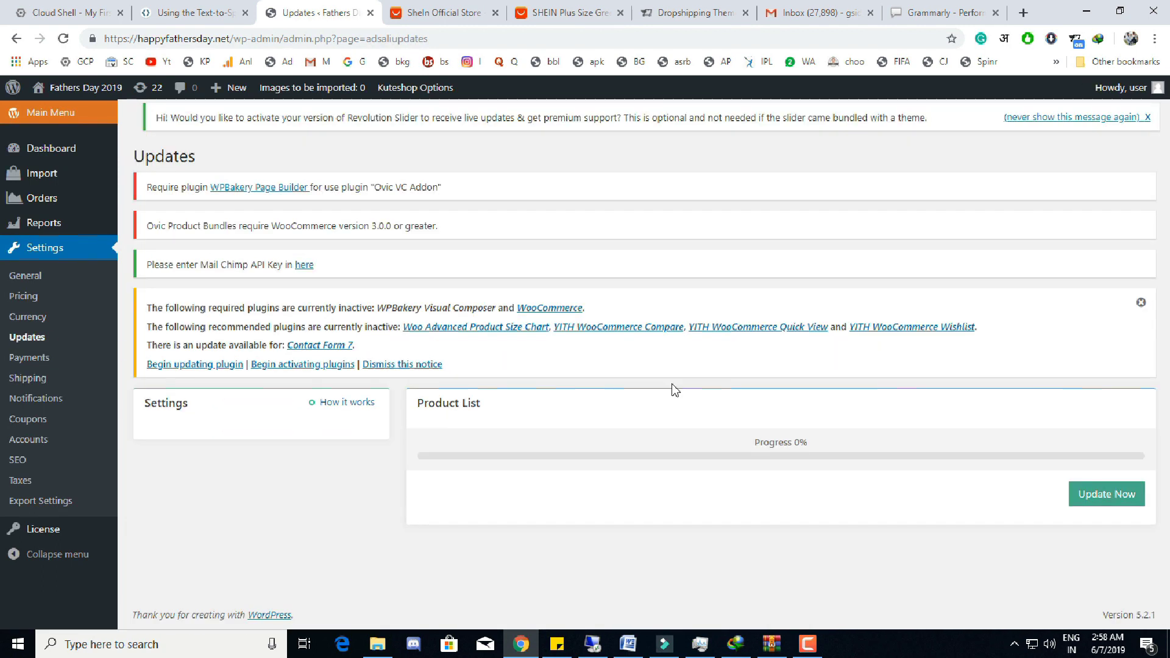
scroll(432, 287, down, 5)
click(23, 296)
Check the currency settings, then open the Add-on Bundle (6 in 1) page in a new tab.
scroll(698, 315, down, 3)
click(27, 317)
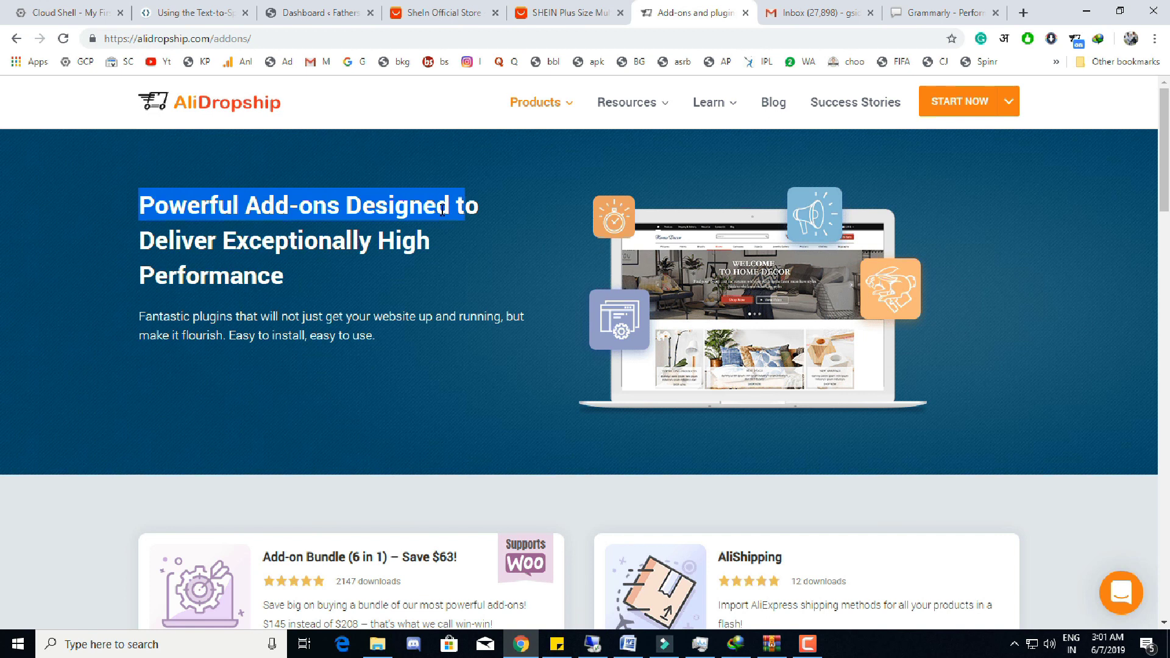
drag(478, 201, 321, 266)
scroll(754, 306, down, 5)
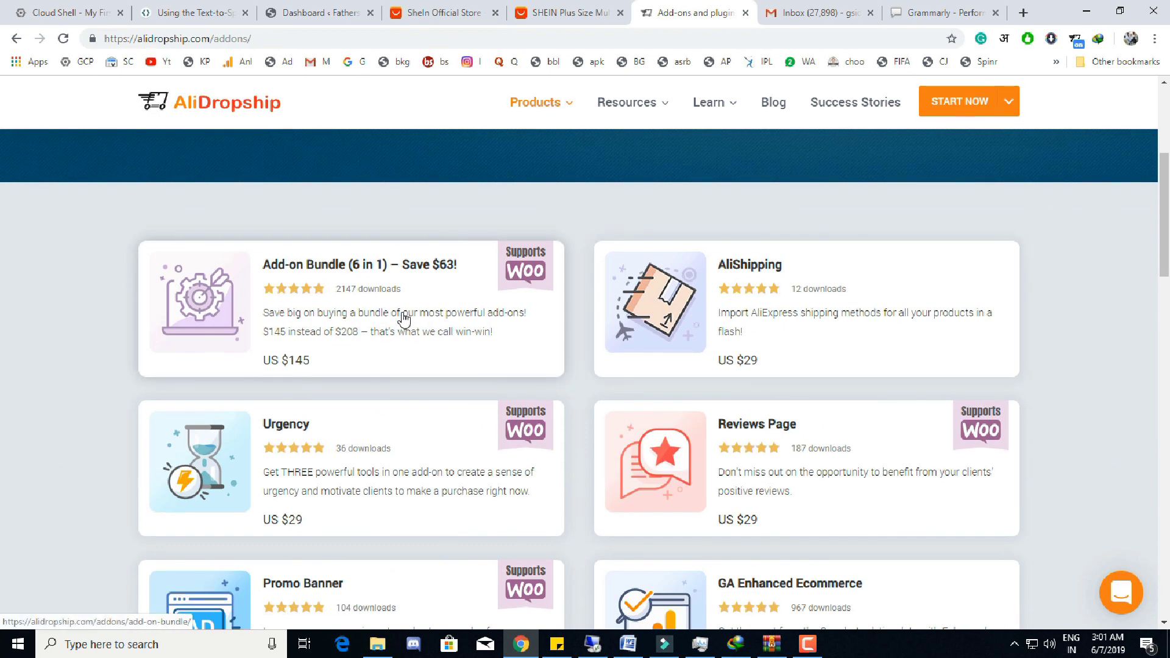
right_click(321, 329)
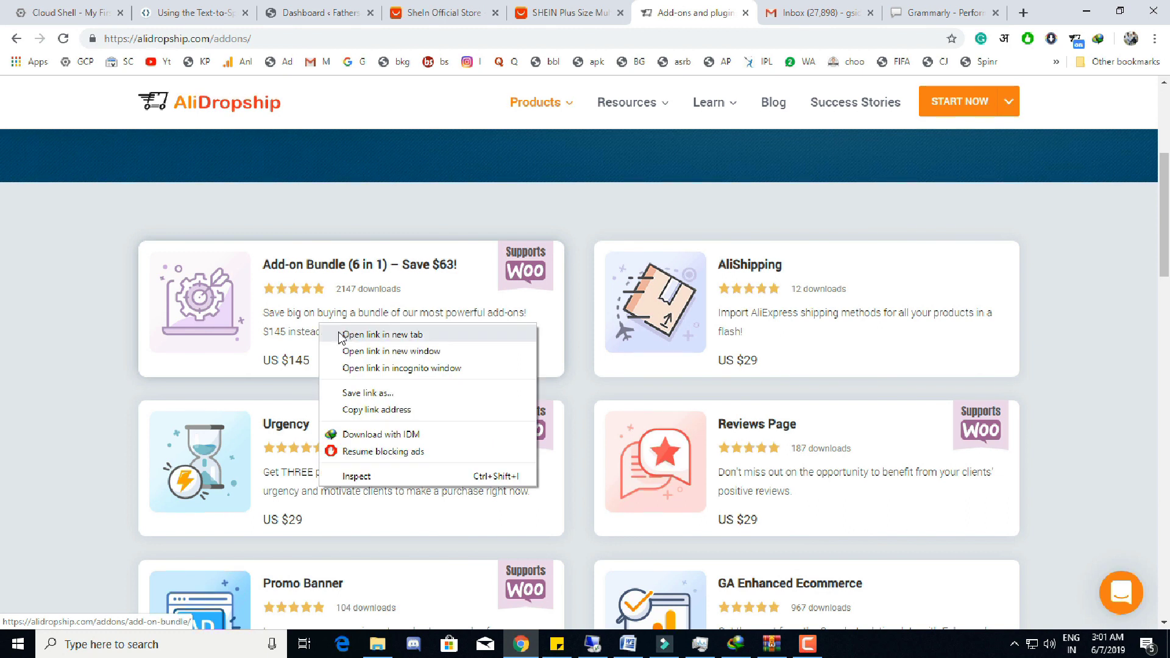
click(340, 335)
click(707, 13)
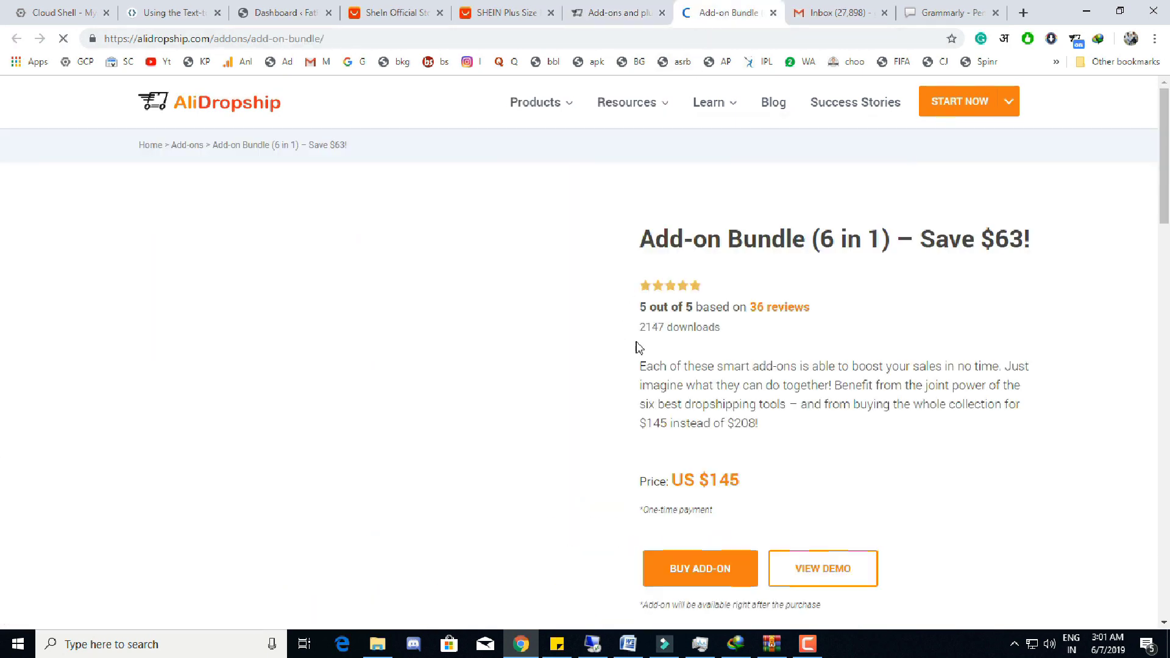
Read the bundle's Facebook Business and Recent Sales Pop-Up descriptions, then open Google Merchant.
scroll(601, 366, down, 3)
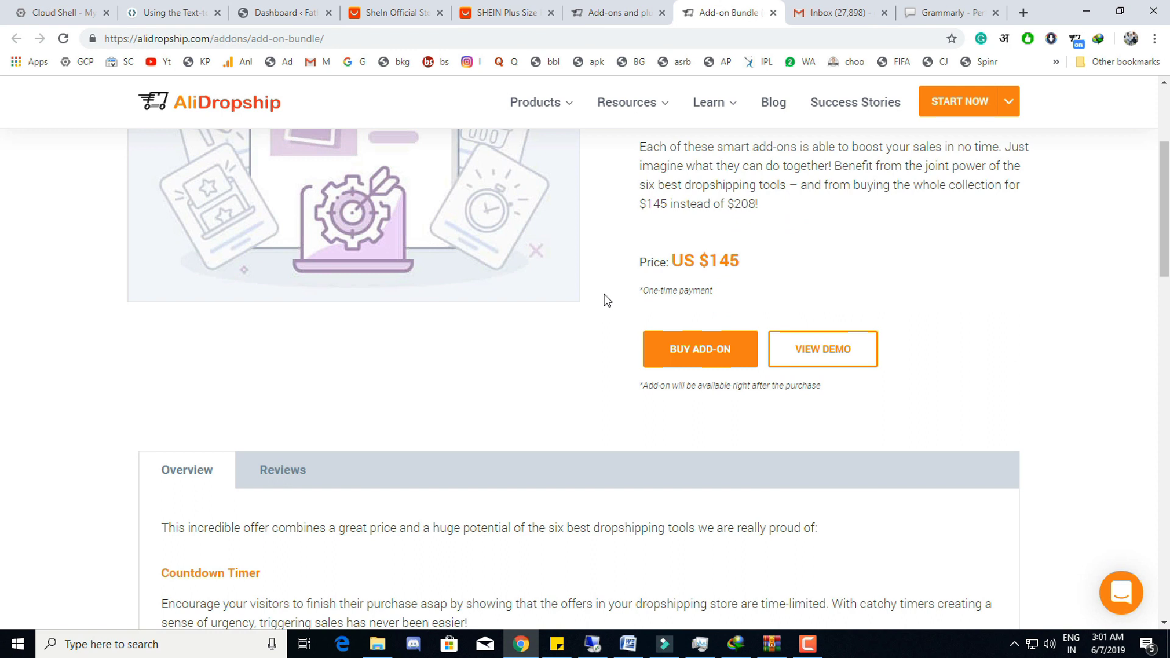
scroll(606, 300, down, 4)
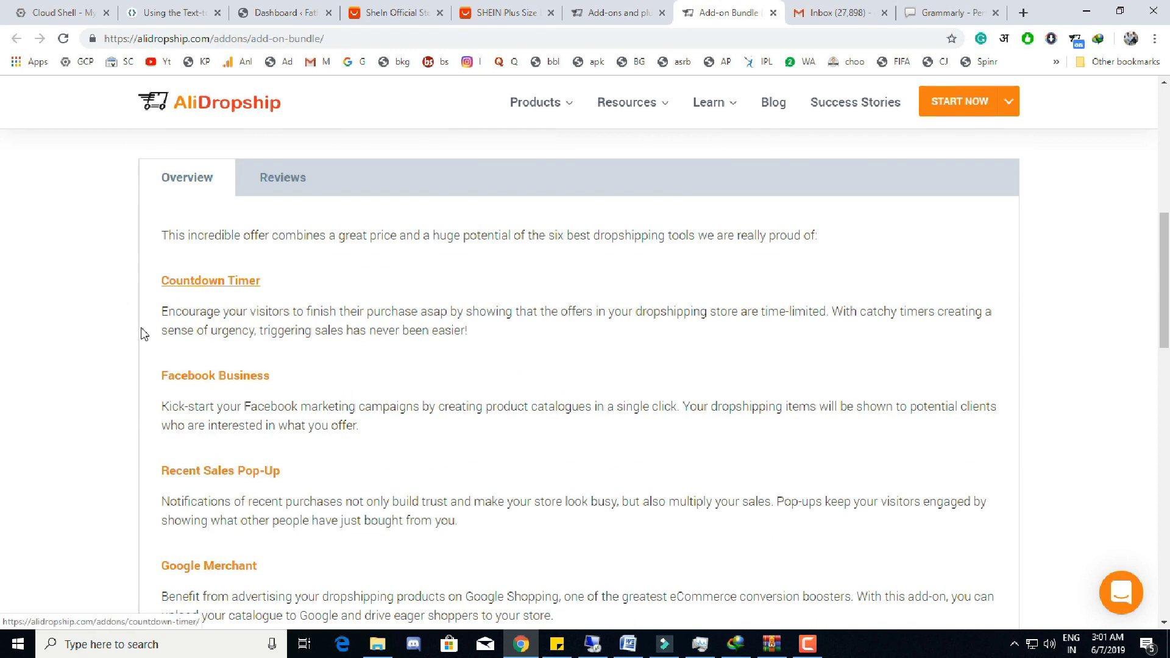
drag(258, 410, 502, 478)
click(364, 440)
scroll(502, 478, down, 3)
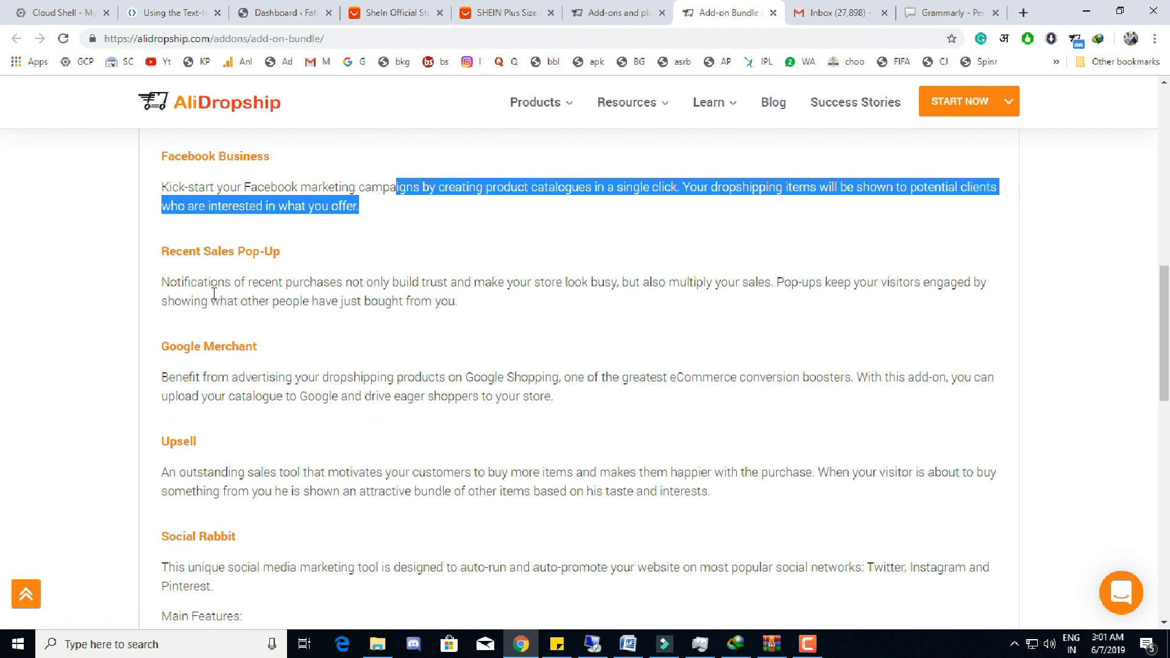
drag(213, 296, 301, 342)
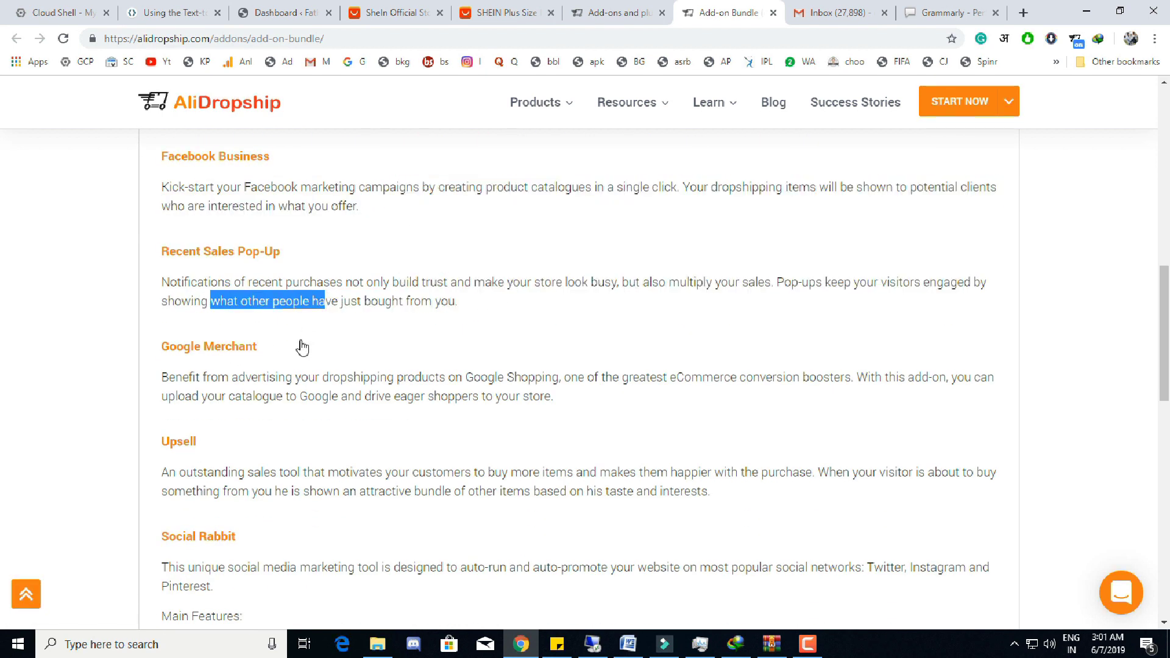
click(221, 391)
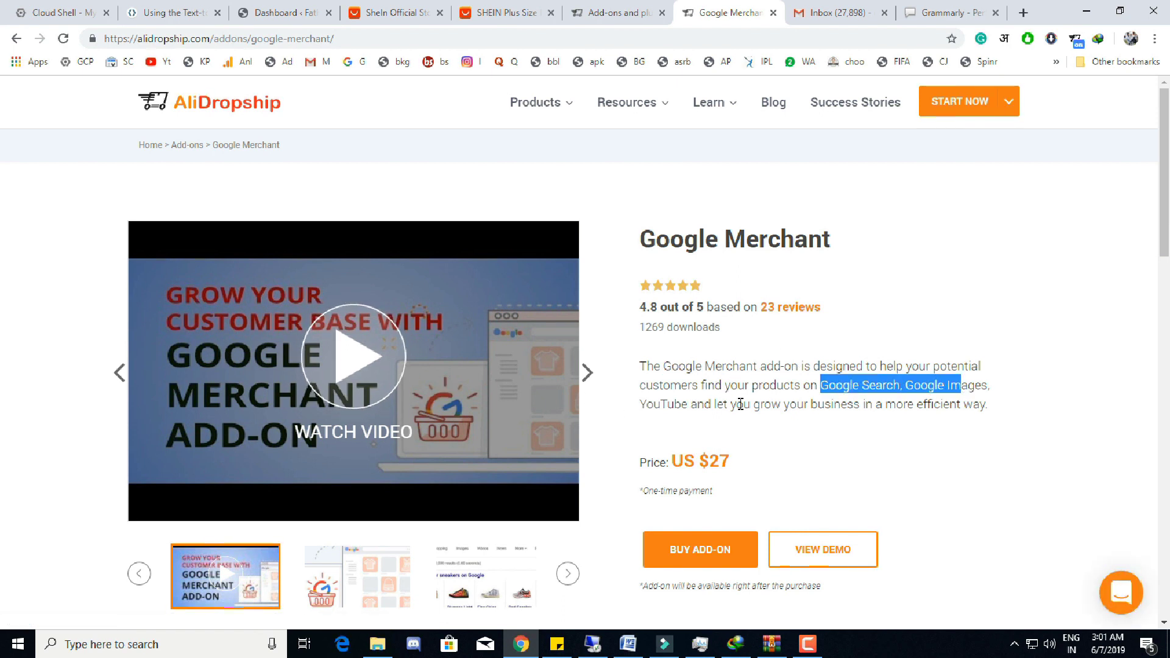
Leave the Google Merchant page for the add-ons list and scroll to the Social Rabbit card.
drag(668, 404, 799, 412)
click(813, 410)
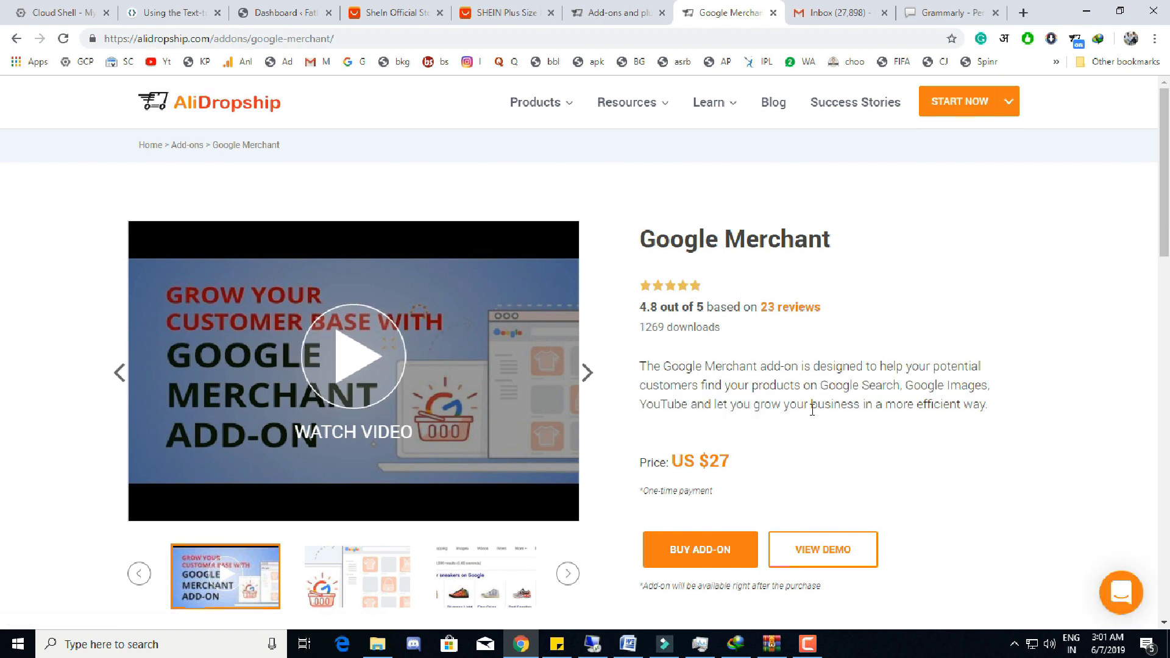
click(16, 41)
click(600, 13)
scroll(430, 514, down, 3)
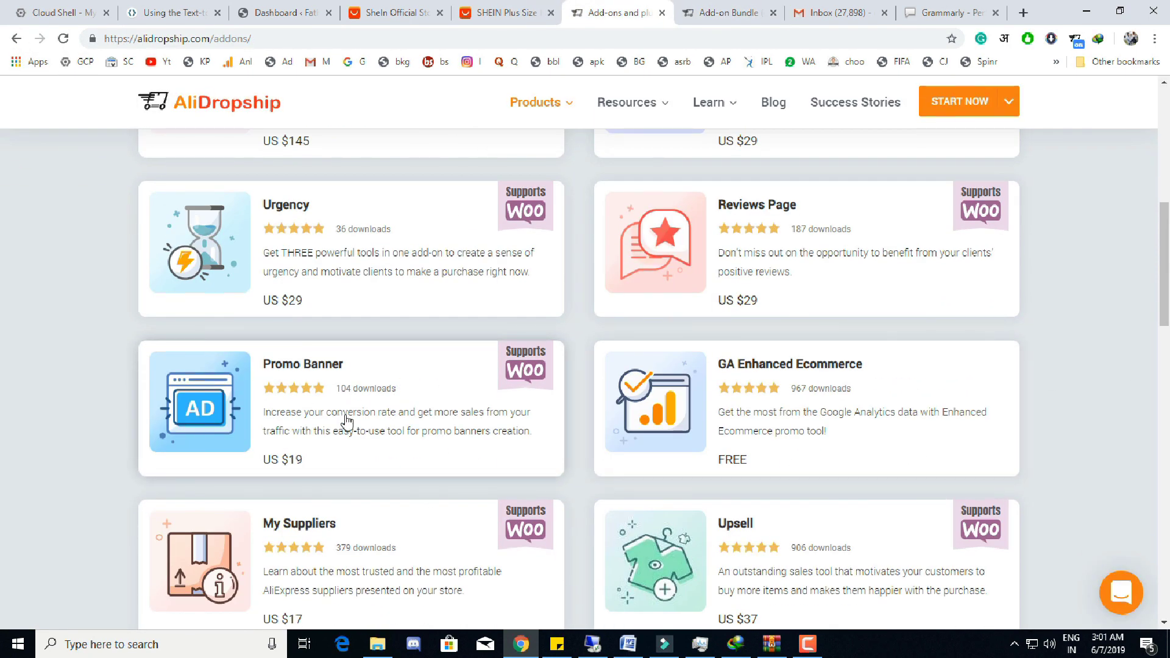
scroll(346, 420, down, 5)
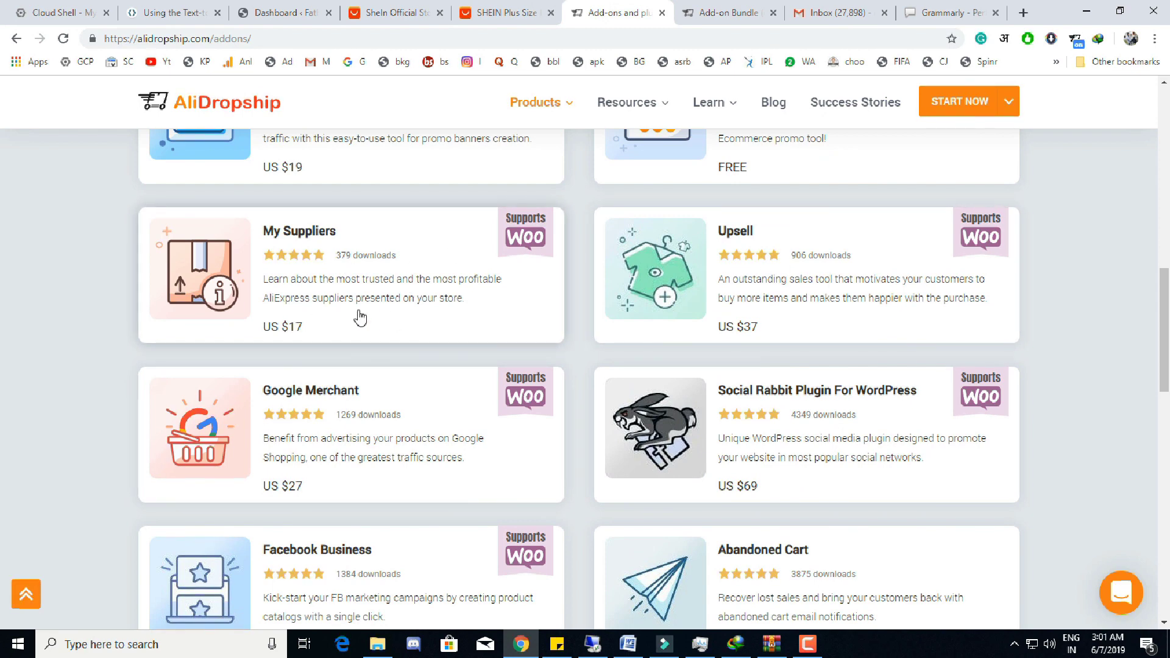